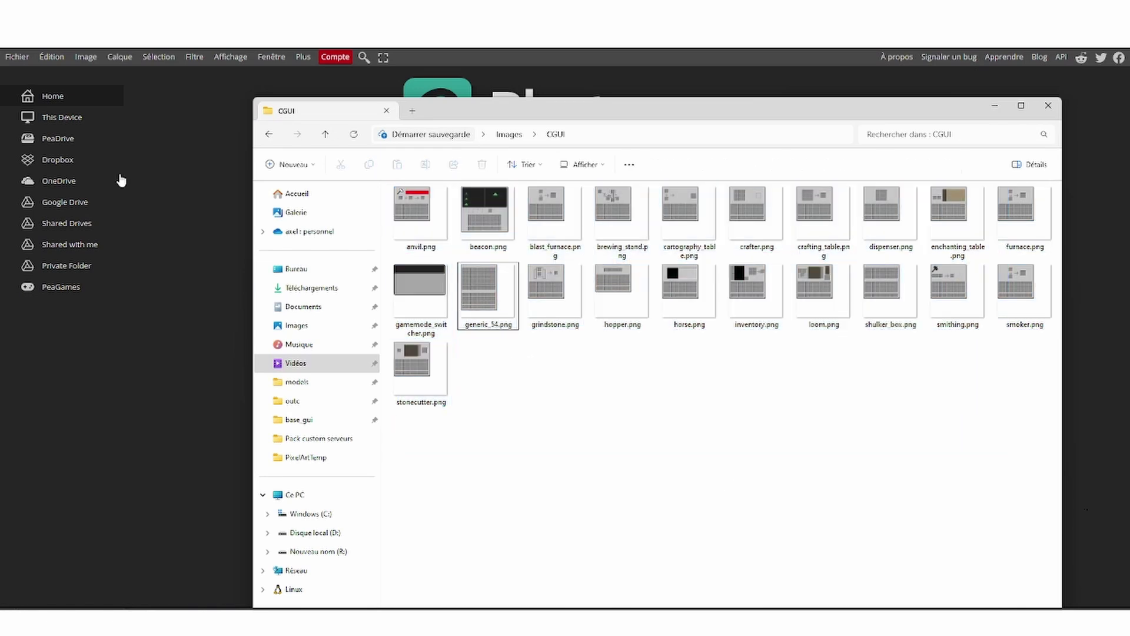
- Create a new square Photopea canvas 256 pixels wide
left_click(135, 124)
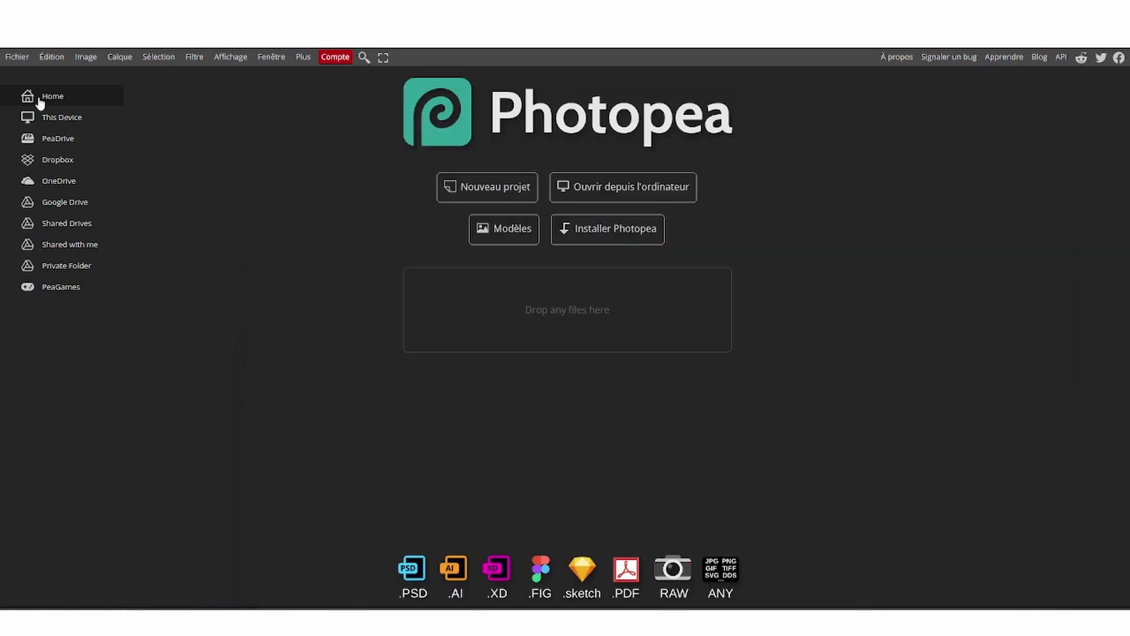
left_click(17, 56)
left_click(18, 73)
left_click(894, 156)
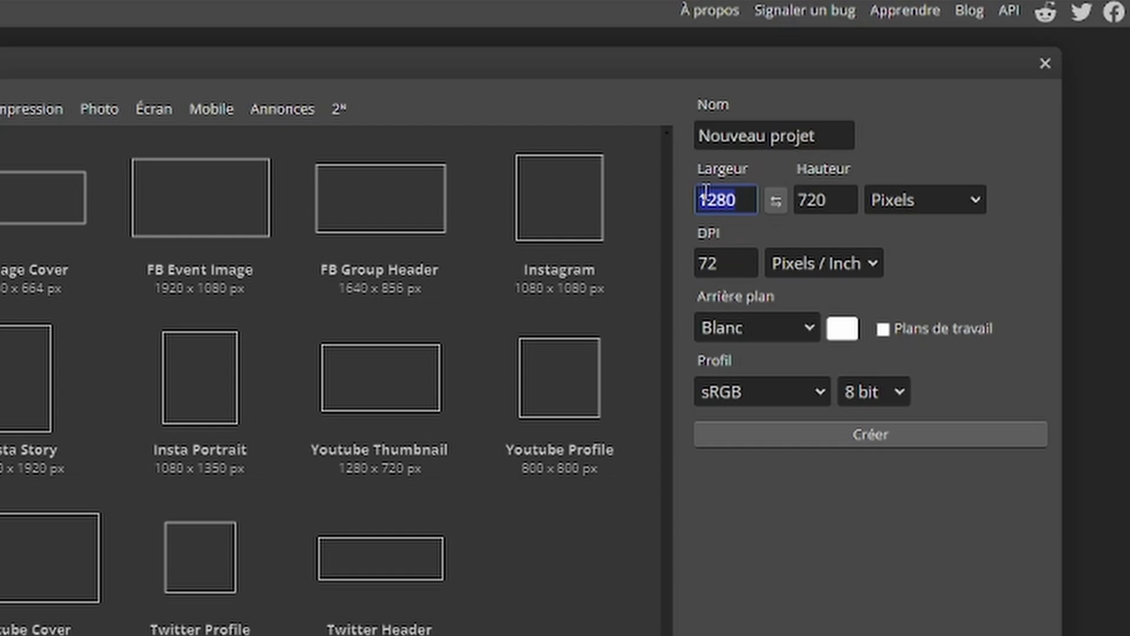
type("256")
double_click(740, 203)
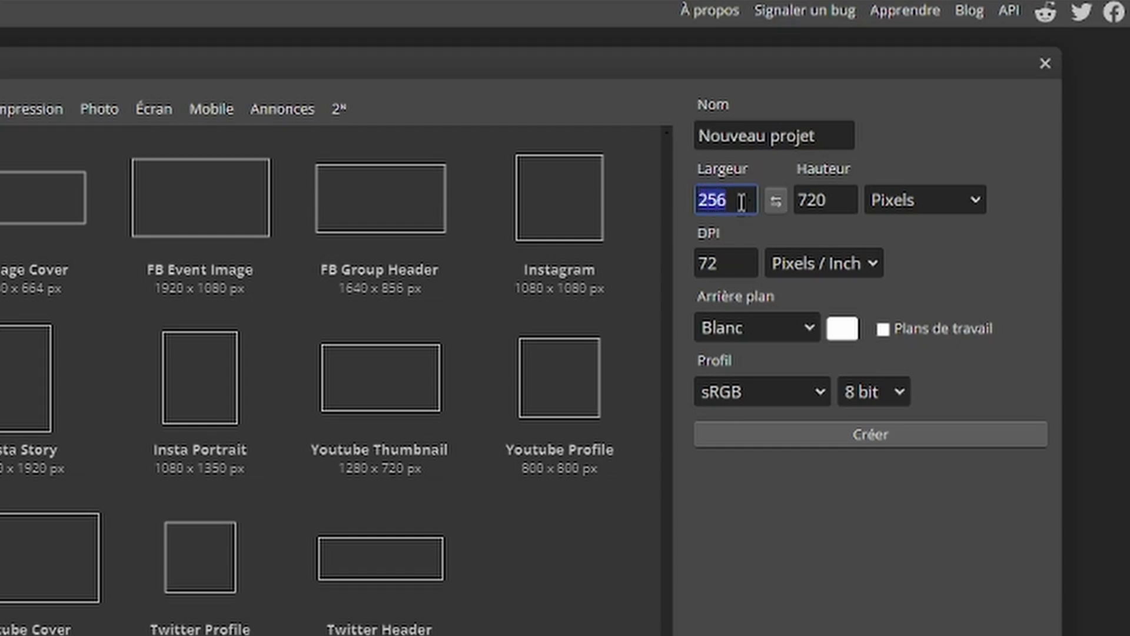
double_click(825, 201)
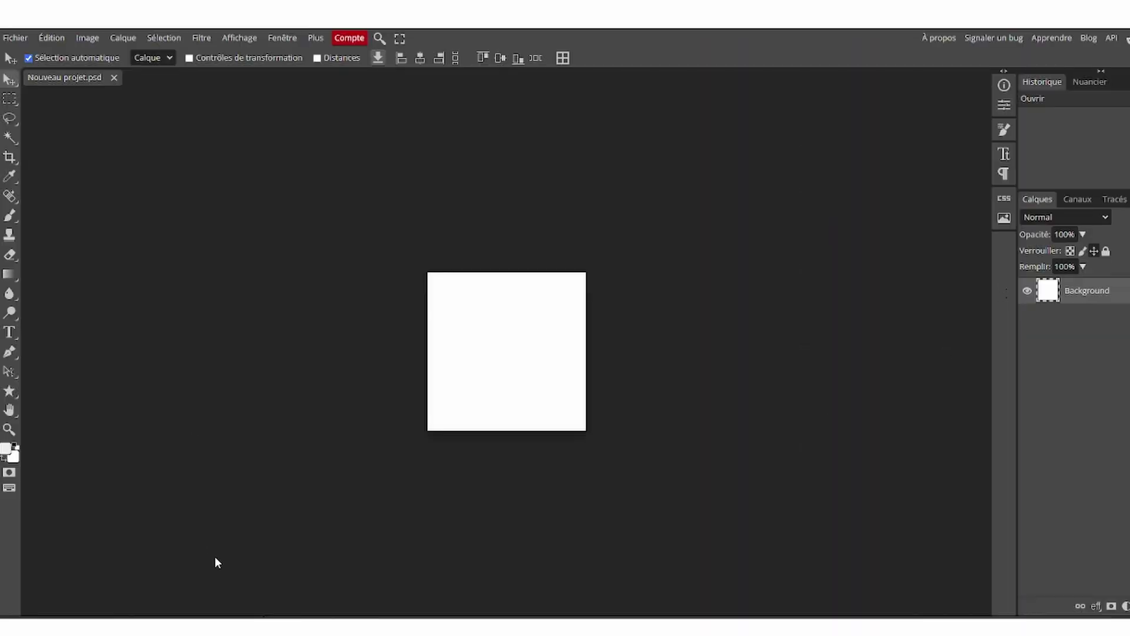
- Drag generic_54.png from the CGUI folder onto the canvas as a layer
mouse_move(262, 617)
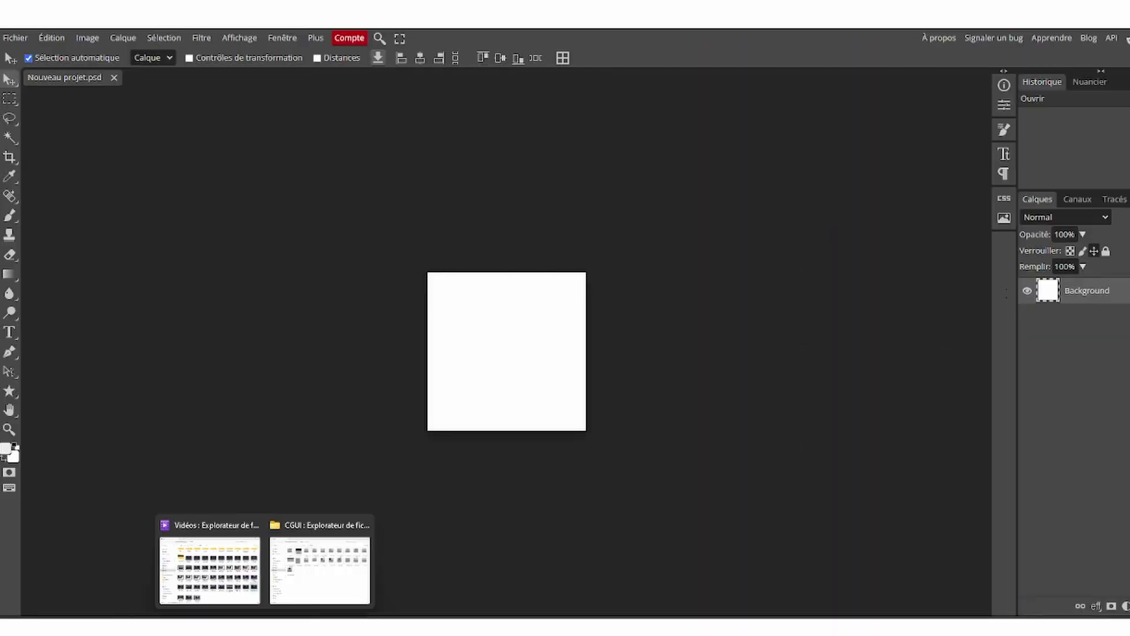
left_click(324, 587)
left_click_drag(500, 275, 305, 324)
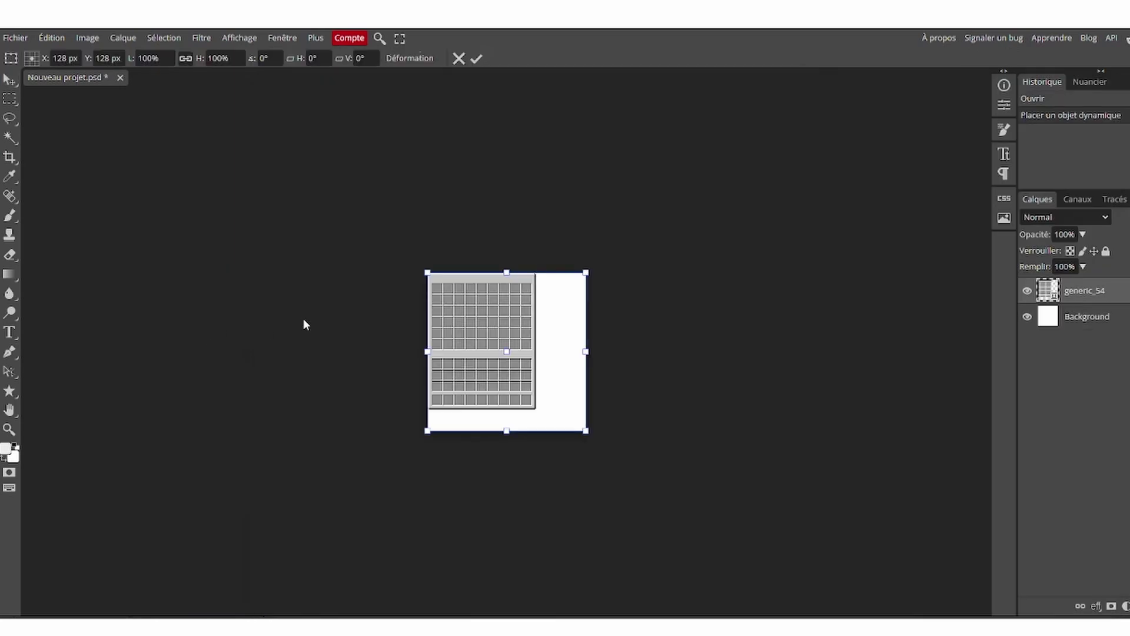
- Commit the placed generic_54 layer, then erase the old sketch in Paint
left_click(9, 99)
mouse_move(706, 617)
left_click(696, 560)
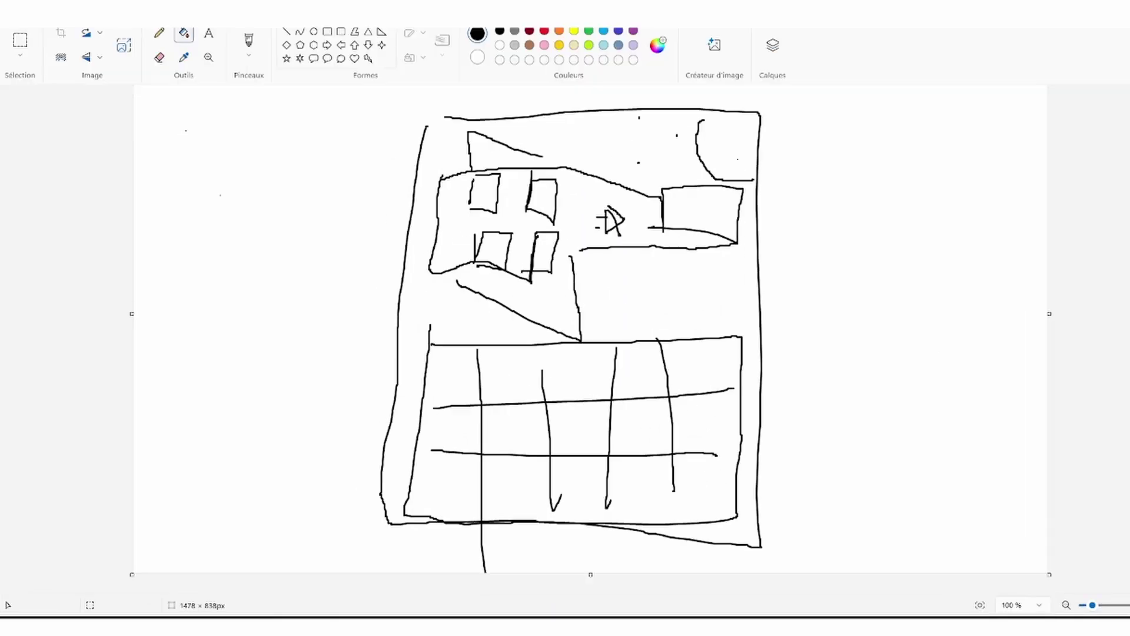
key("ctrl+a")
key("Delete")
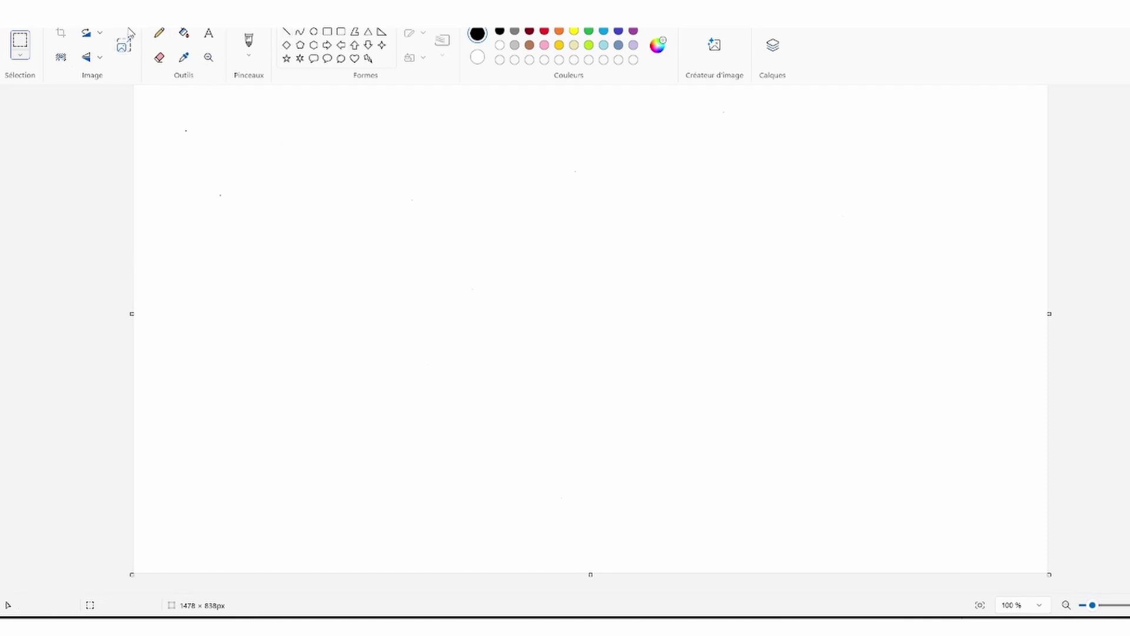
- With the Pencil, draw the GUI outline and the lower inventory grid lines
left_click(159, 34)
mouse_move(408, 119)
left_mouse_down()
mouse_move(707, 106)
mouse_move(753, 171)
mouse_move(774, 517)
mouse_move(385, 528)
mouse_move(428, 106)
left_mouse_up()
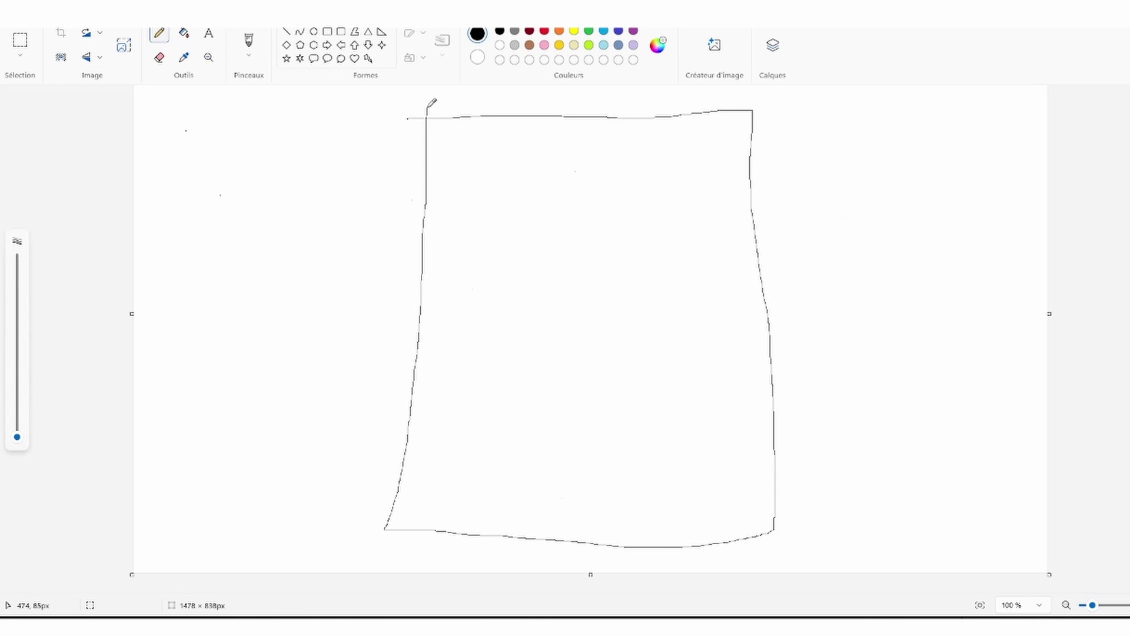
mouse_move(438, 348)
left_mouse_down()
mouse_move(429, 500)
mouse_move(701, 509)
mouse_move(765, 456)
mouse_move(768, 319)
mouse_move(438, 335)
left_mouse_up()
left_click_drag(439, 381, 824, 428)
left_click_drag(443, 450, 942, 492)
left_click_drag(540, 323, 518, 499)
left_click_drag(599, 337, 601, 547)
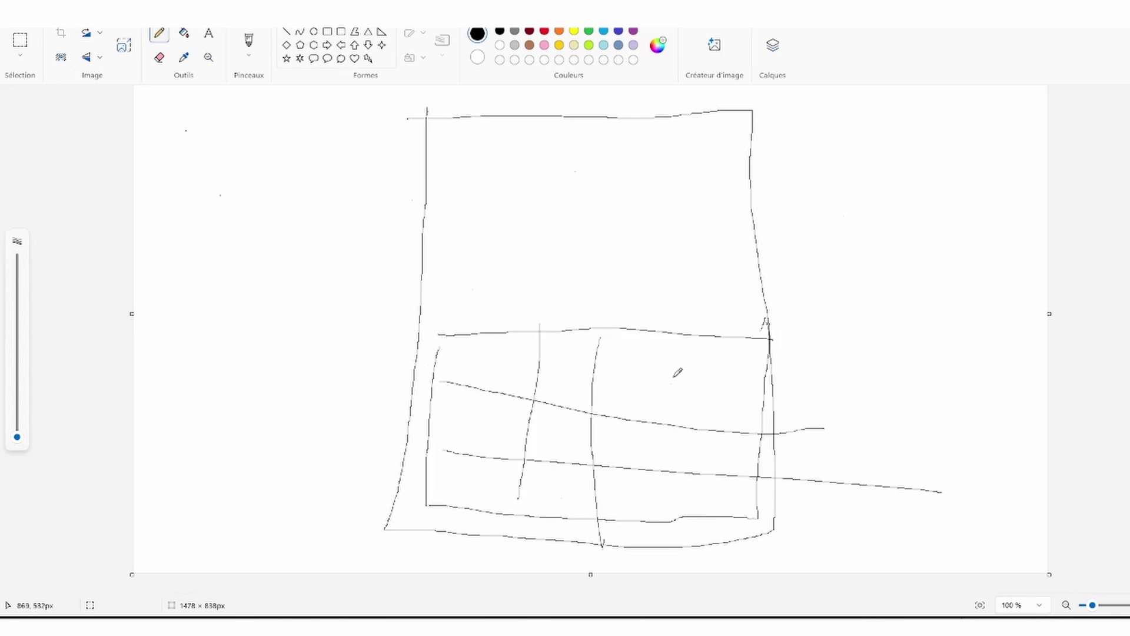
left_click_drag(690, 334, 709, 548)
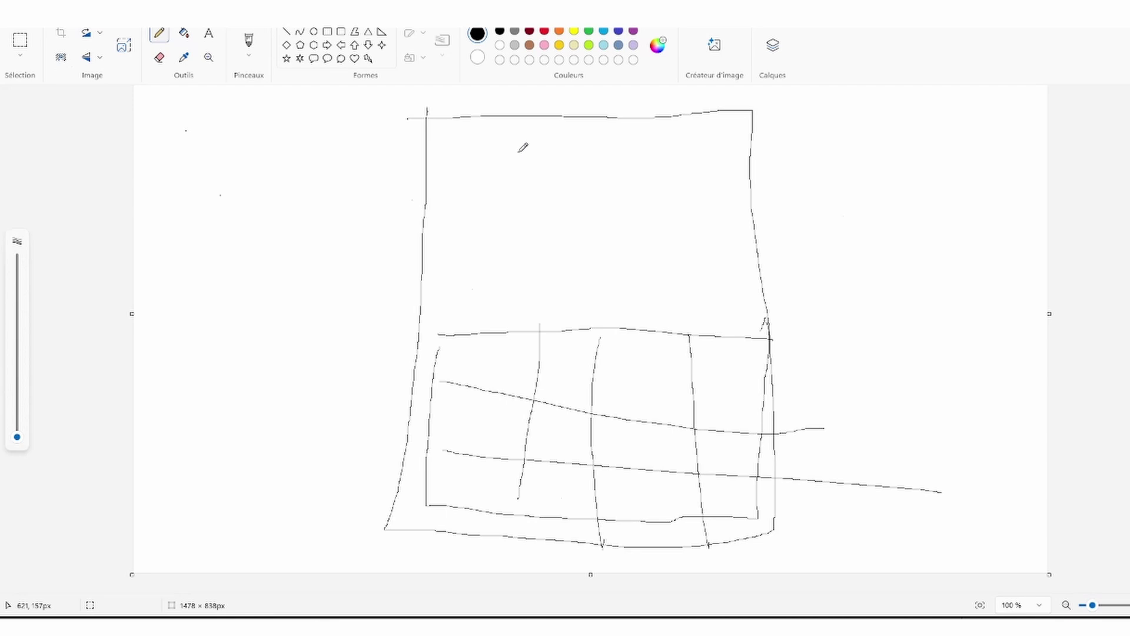
- Draw the upper slot grid's columns and rows and a small button square below it
left_click_drag(519, 152, 520, 262)
mouse_move(583, 289)
left_mouse_down()
mouse_move(713, 284)
mouse_move(711, 142)
mouse_move(509, 159)
left_mouse_up()
left_click_drag(575, 156, 588, 249)
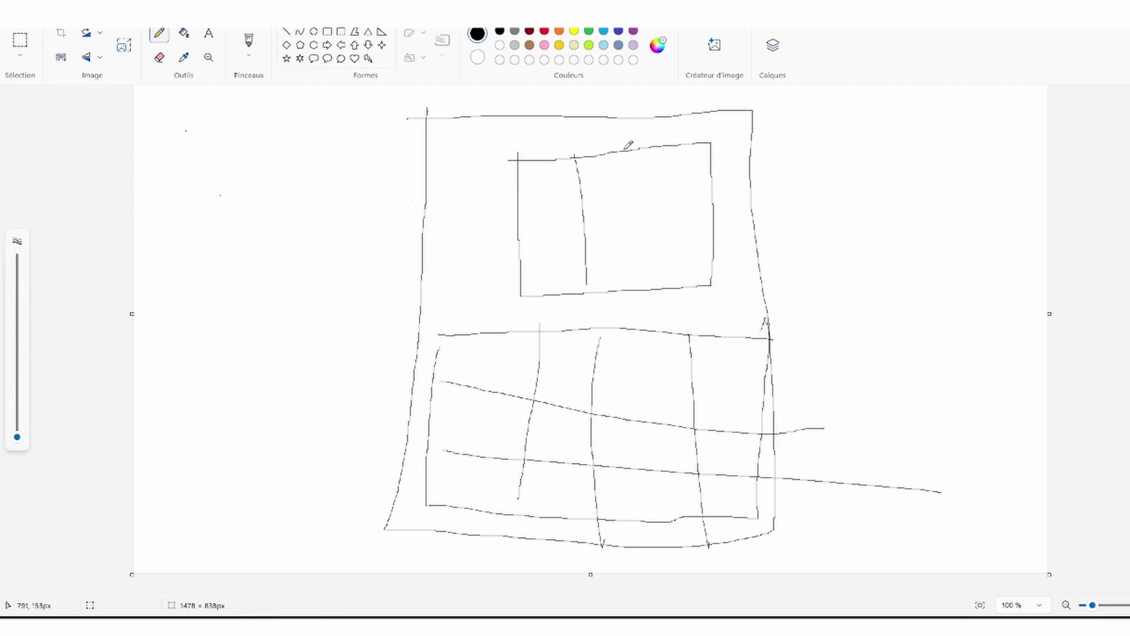
left_click_drag(624, 153, 624, 286)
left_click_drag(659, 136, 663, 271)
left_click_drag(519, 192, 714, 196)
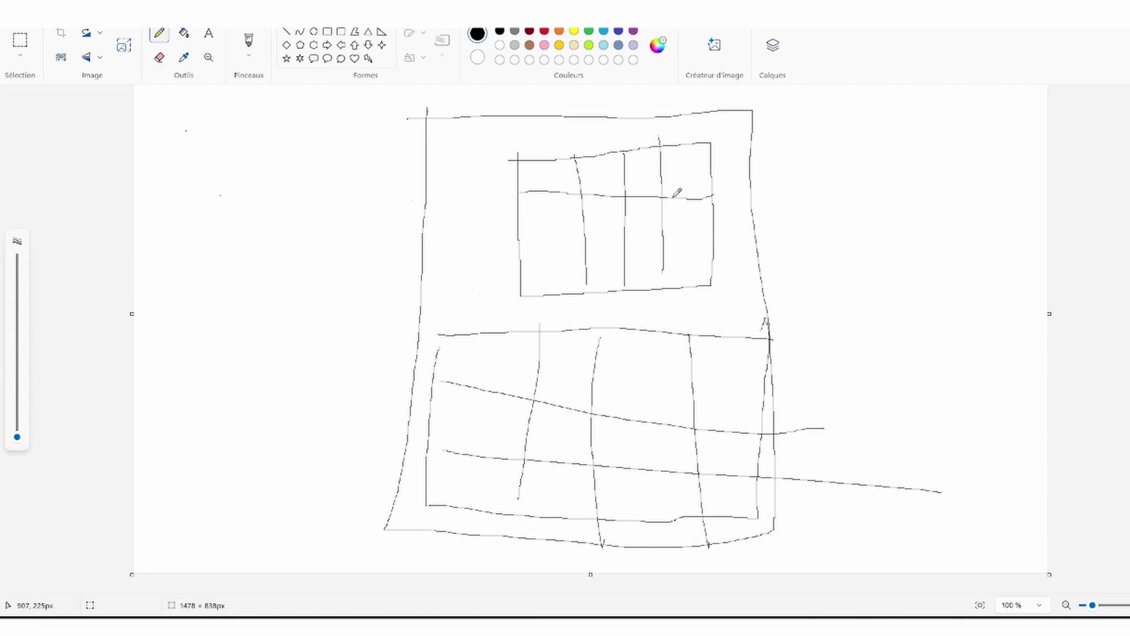
left_click_drag(526, 215, 754, 217)
left_click_drag(529, 250, 723, 248)
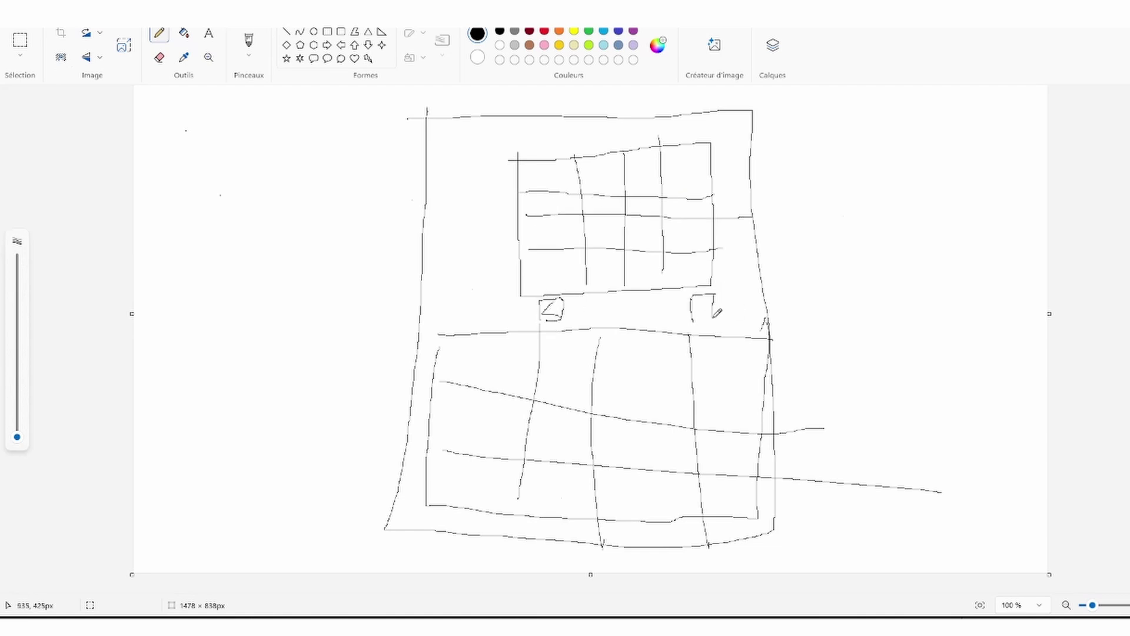
left_click_drag(641, 308, 621, 300)
- Add a curved banner over the upper grid and vertical strokes on both sides
scroll(861, 369, "up", 2)
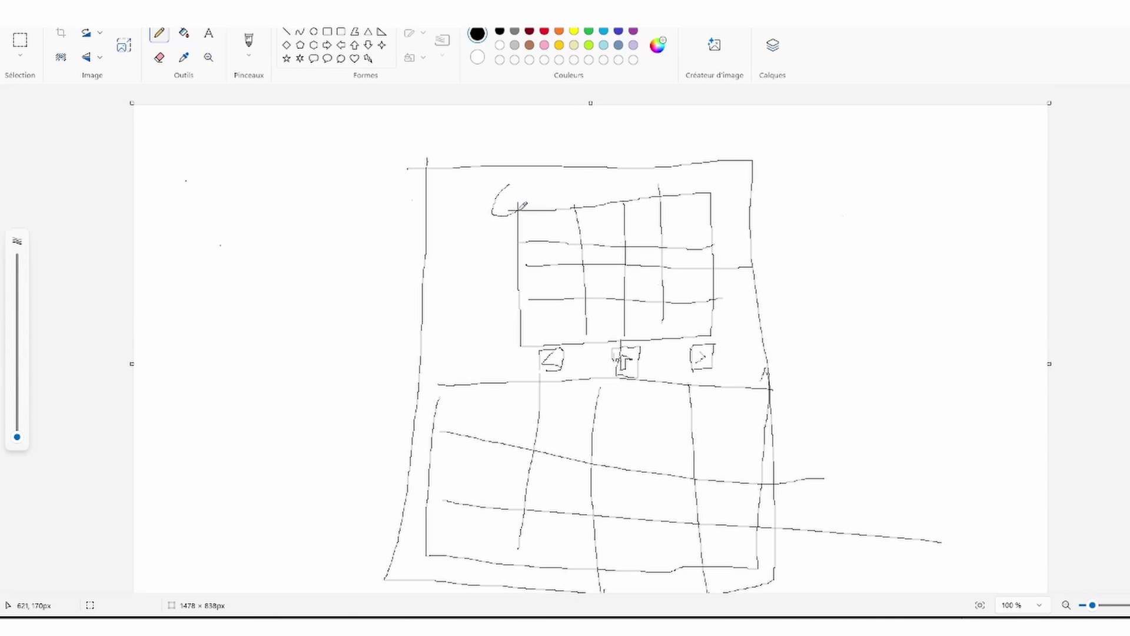
mouse_move(507, 182)
left_mouse_down()
mouse_move(685, 168)
mouse_move(729, 196)
left_mouse_up()
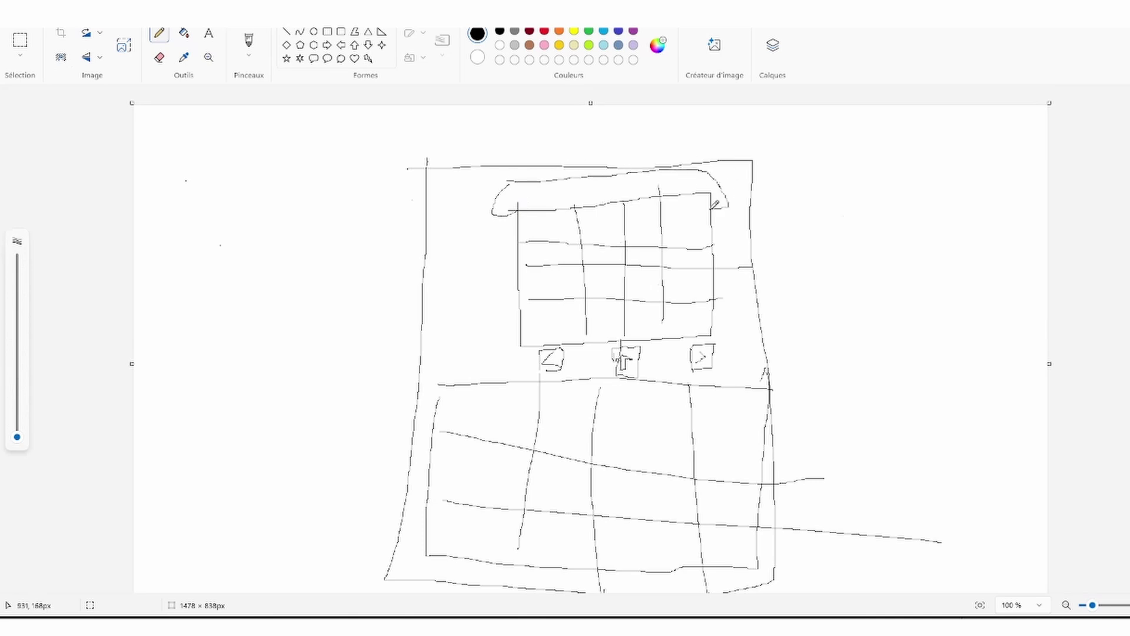
left_click_drag(455, 271, 454, 321)
mouse_move(475, 260)
left_mouse_down()
mouse_move(470, 328)
mouse_move(495, 321)
left_mouse_up()
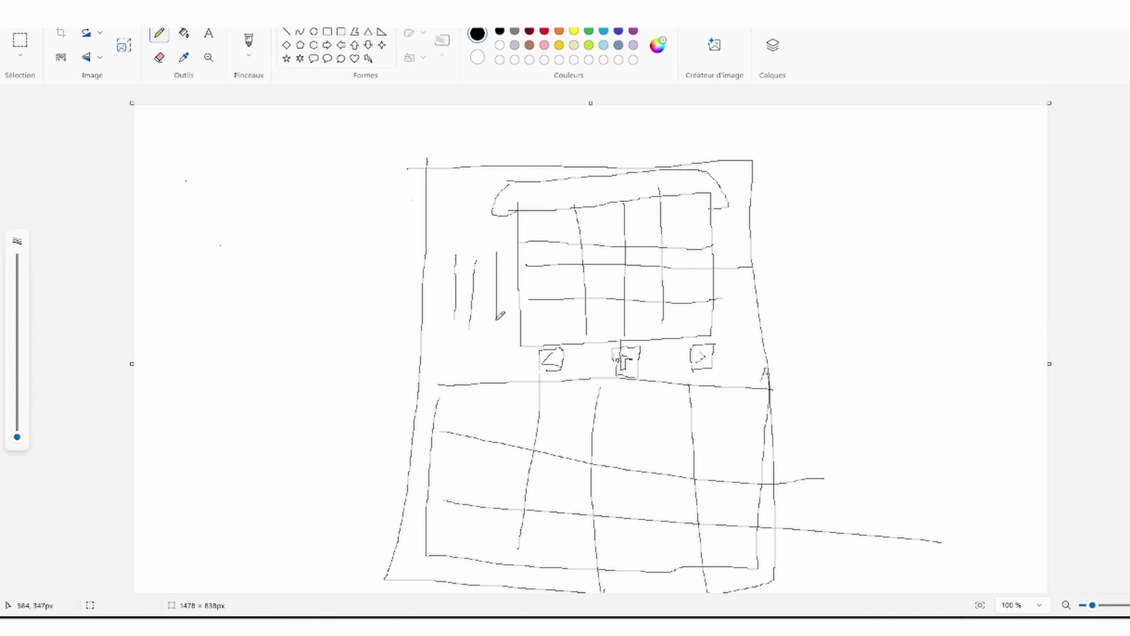
left_click_drag(728, 241, 723, 315)
left_click_drag(730, 246, 733, 300)
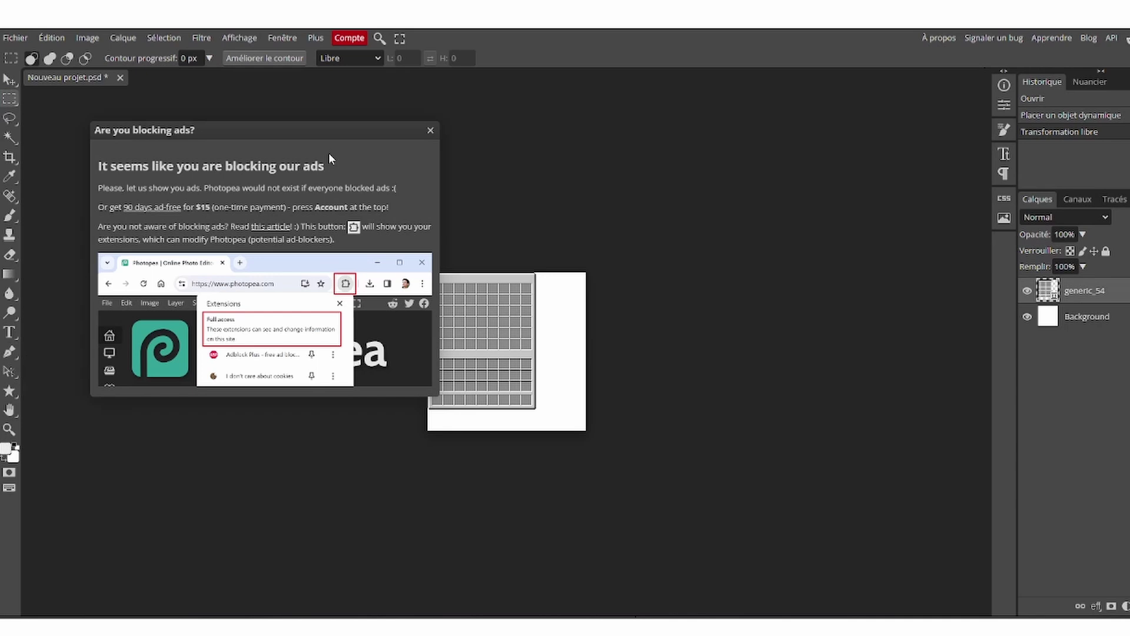
- Dismiss the ad-blocker notice and move the chest GUI to the canvas centre
left_click(430, 128)
left_click(9, 78)
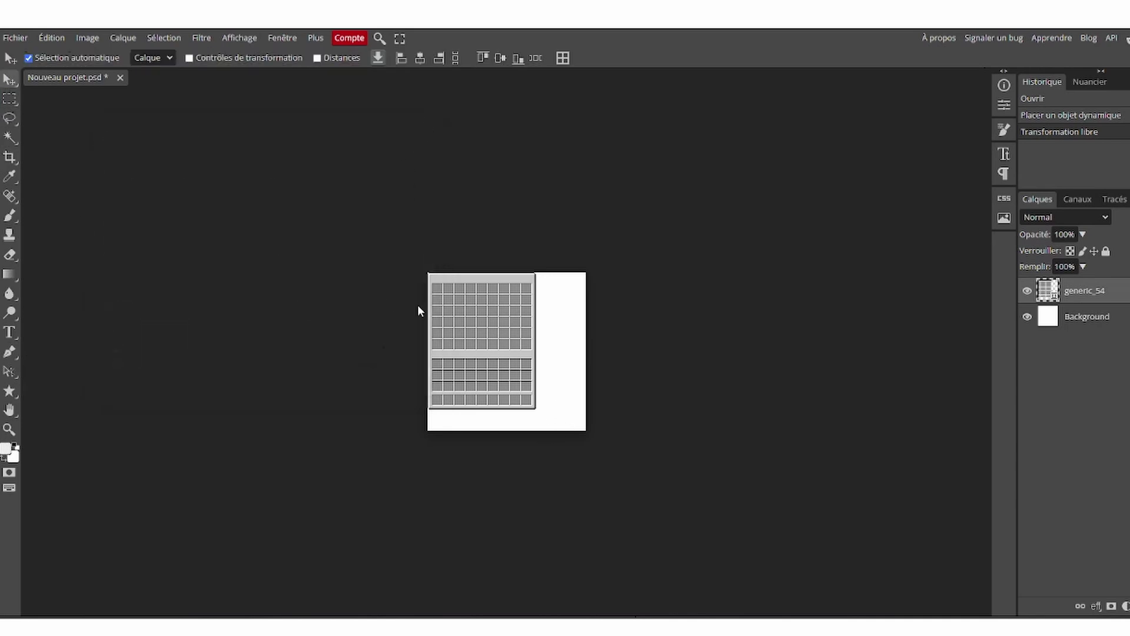
left_click_drag(456, 316, 479, 324)
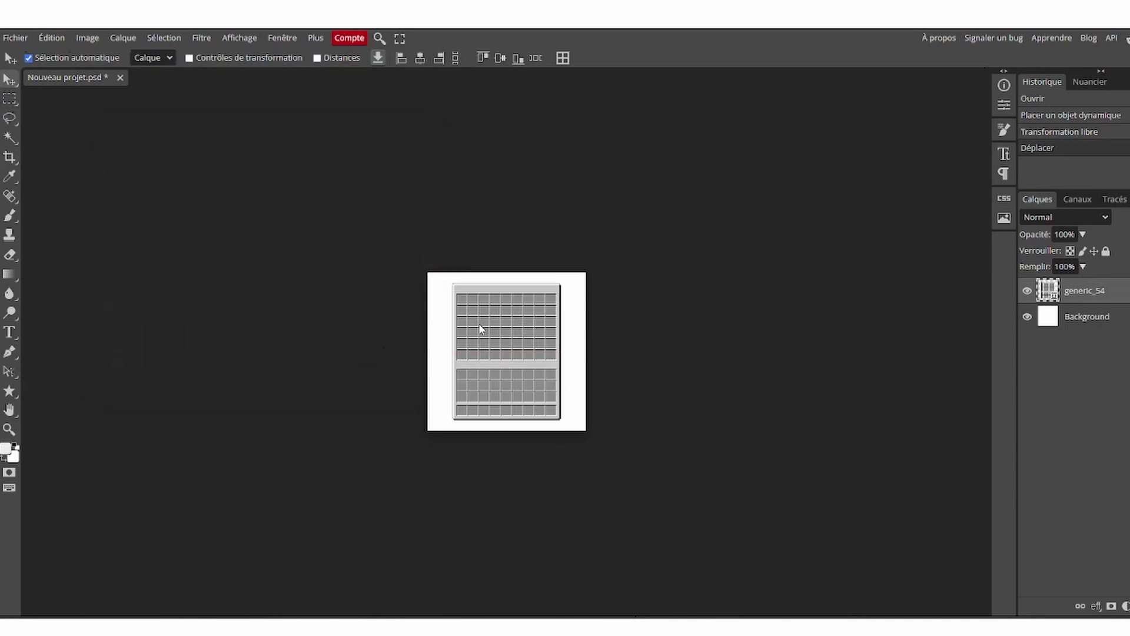
scroll(479, 325, "up", 3)
scroll(482, 329, "down", 3)
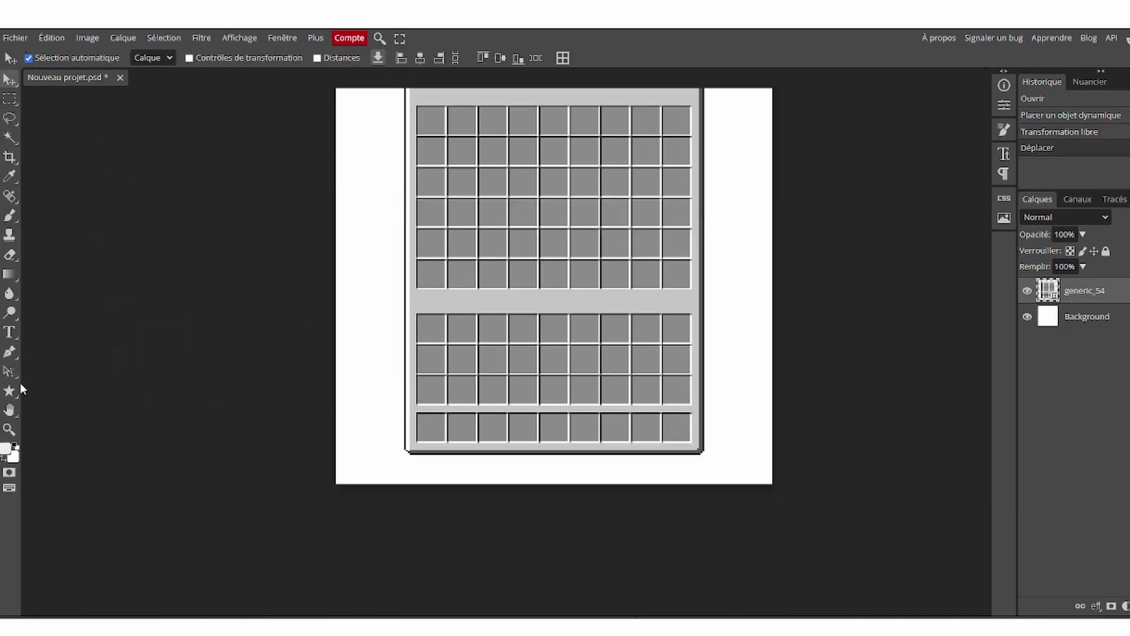
left_click(8, 428)
left_click(9, 79)
scroll(593, 268, "up", 1)
scroll(591, 268, "up", 1)
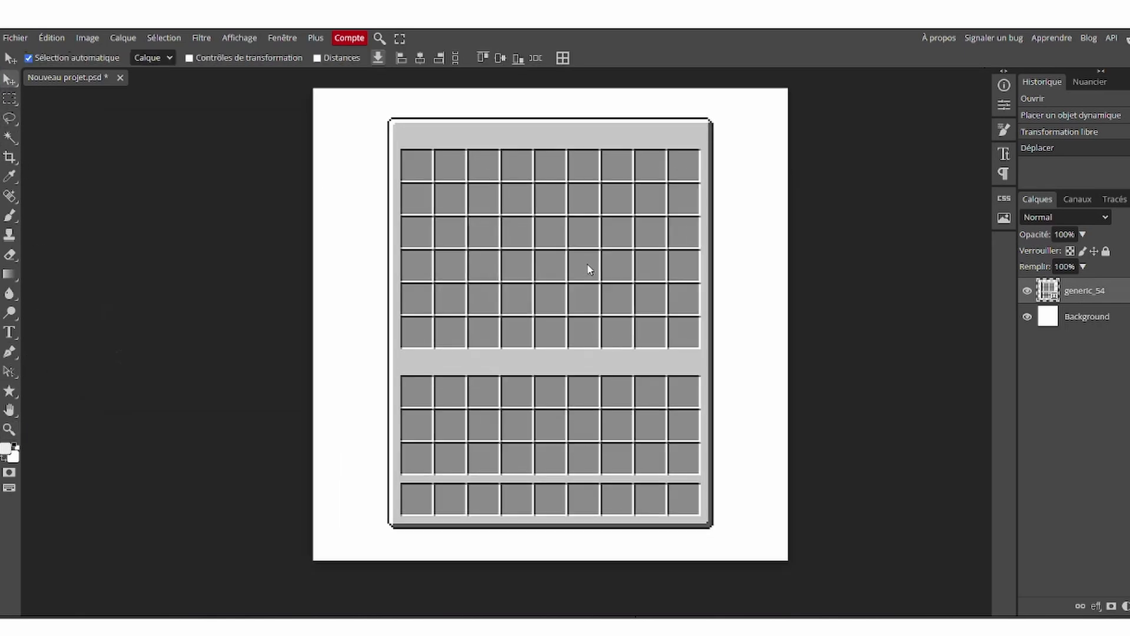
- Marquee-select the upper slot grid and sample the panel's light grey
left_click(9, 101)
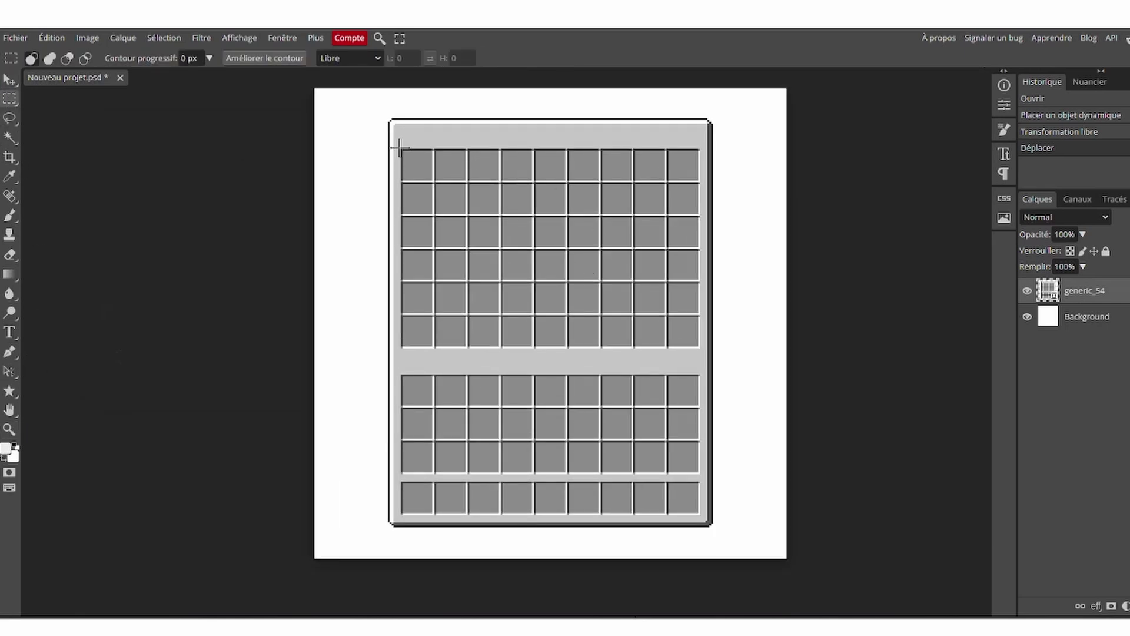
left_click_drag(396, 144, 703, 353)
key("i")
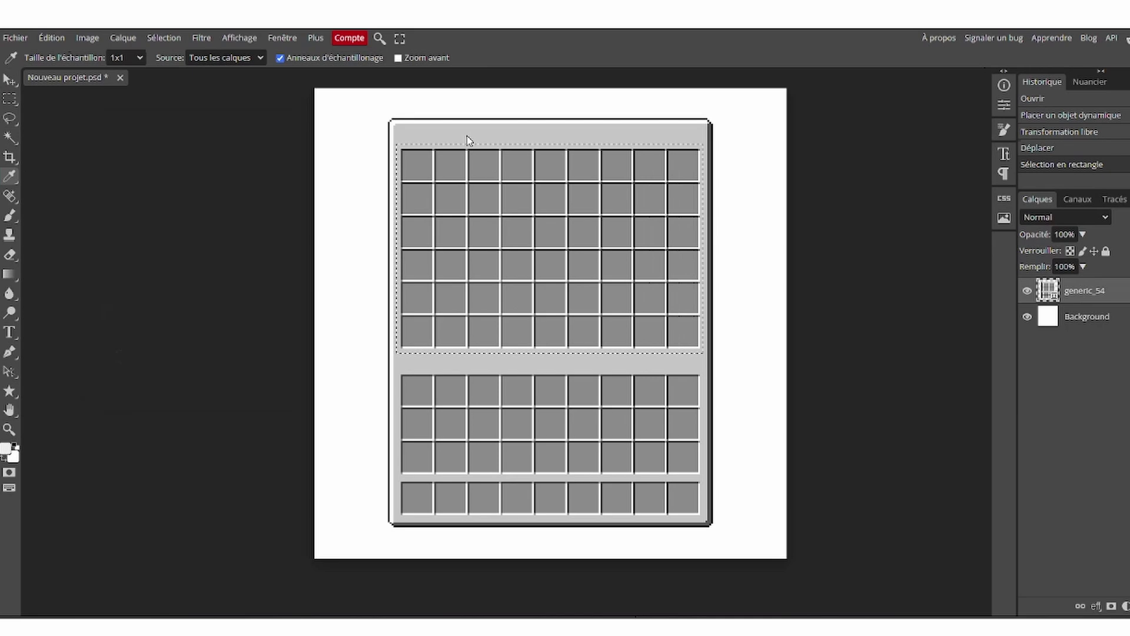
left_click(9, 216)
- Rasterize the generic_54 layer and brush light grey over the top slot row
right_click(1074, 292)
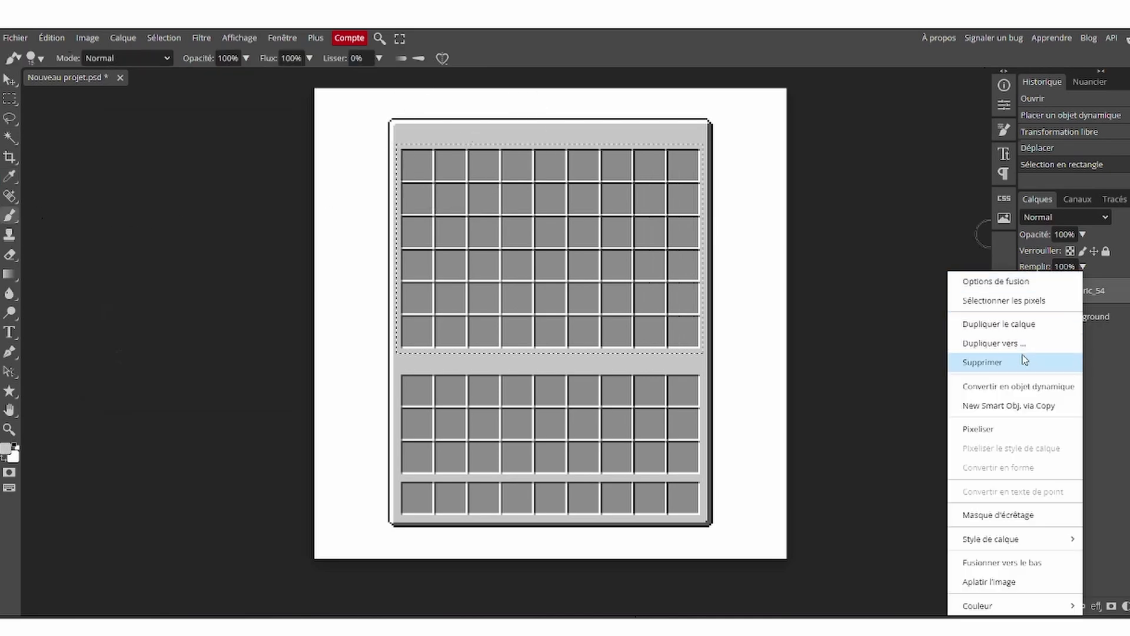
left_click(979, 429)
left_click_drag(400, 151, 710, 148)
left_click(35, 58)
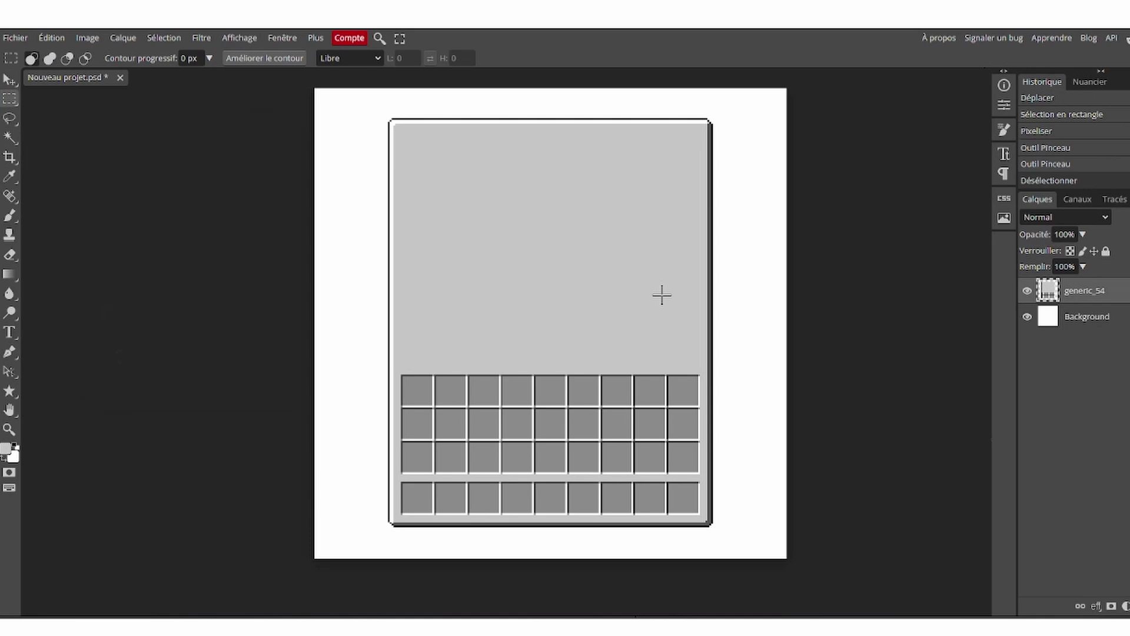
- Copy Merged a block of inventory slots and paste it into the upper panel
scroll(469, 216, "up", 2)
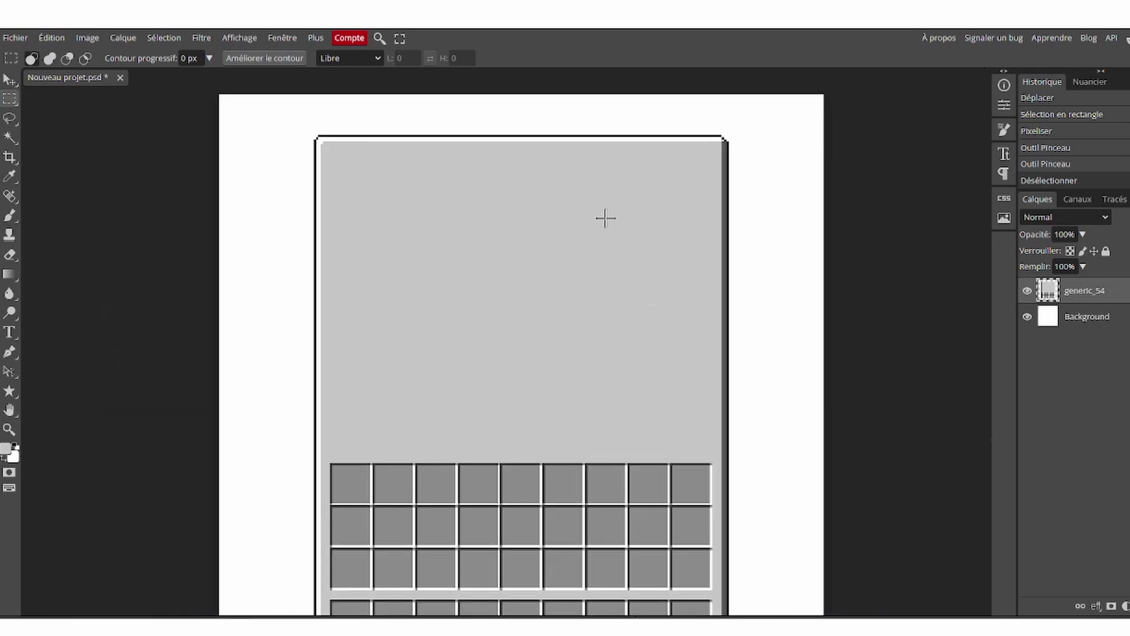
scroll(603, 220, "down", 3)
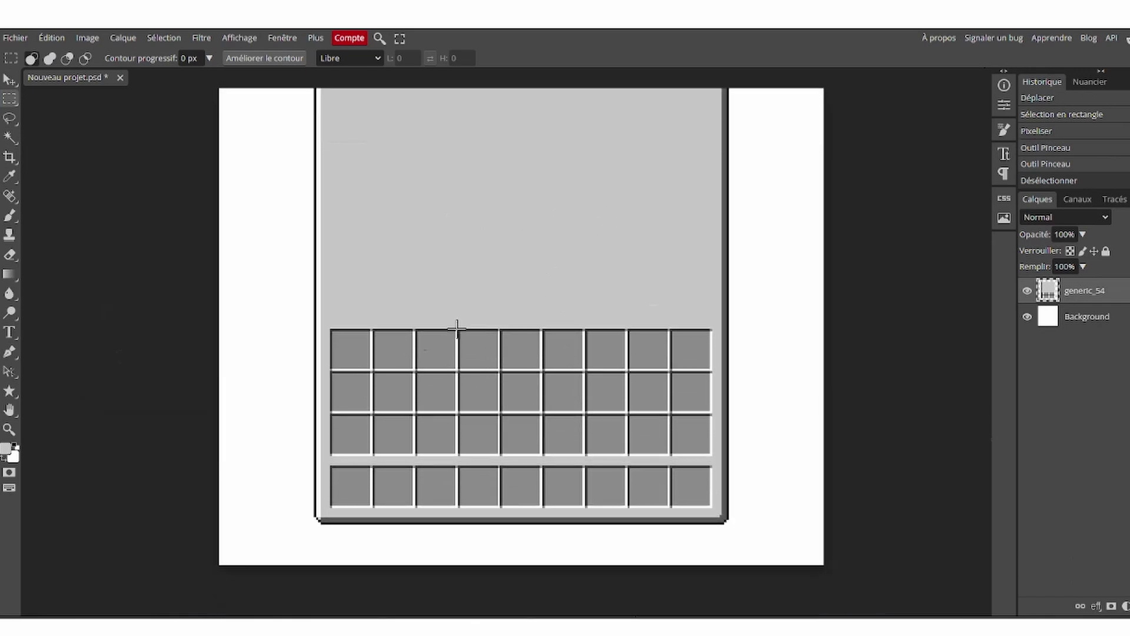
mouse_move(455, 328)
left_mouse_down()
mouse_move(589, 368)
mouse_move(627, 454)
left_mouse_up()
left_click(51, 37)
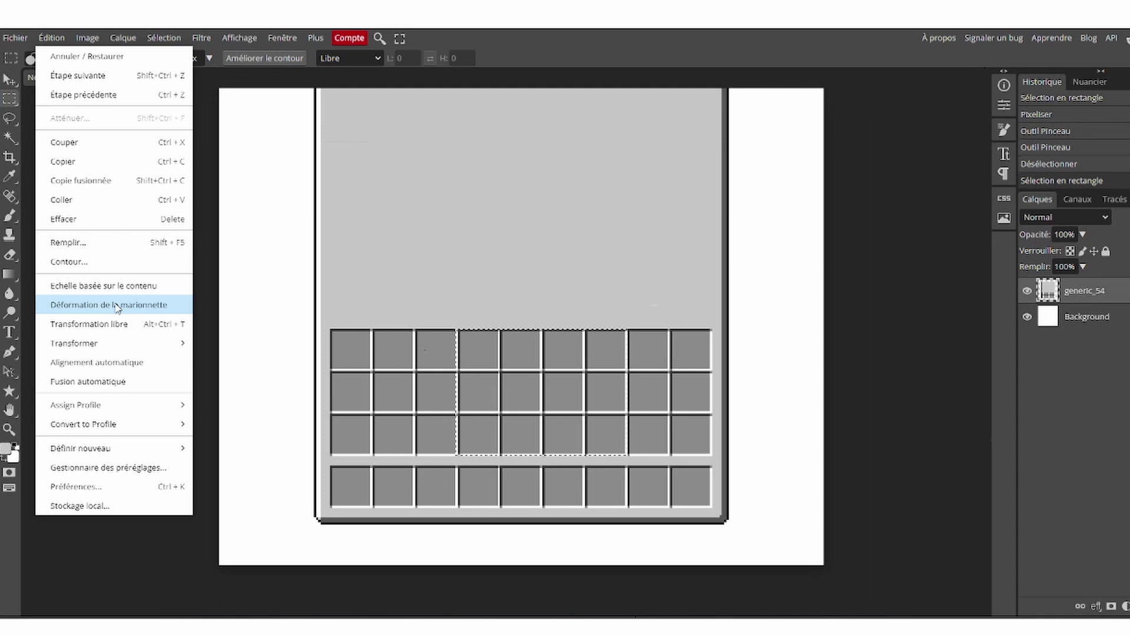
left_click(80, 181)
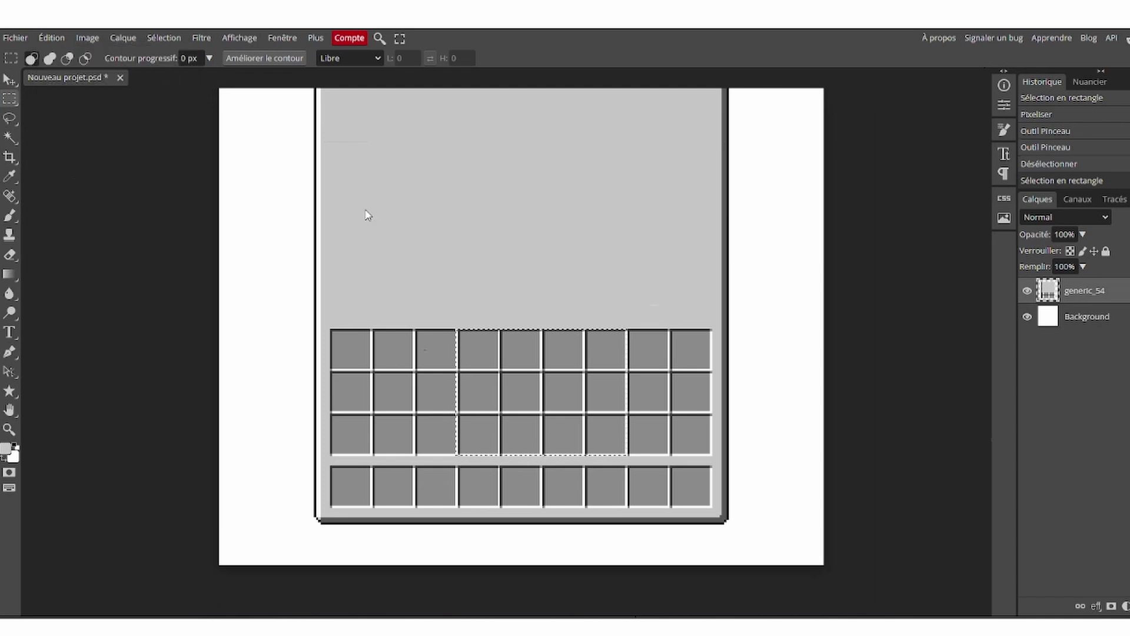
key("ctrl+v")
left_click_drag(538, 289, 538, 274)
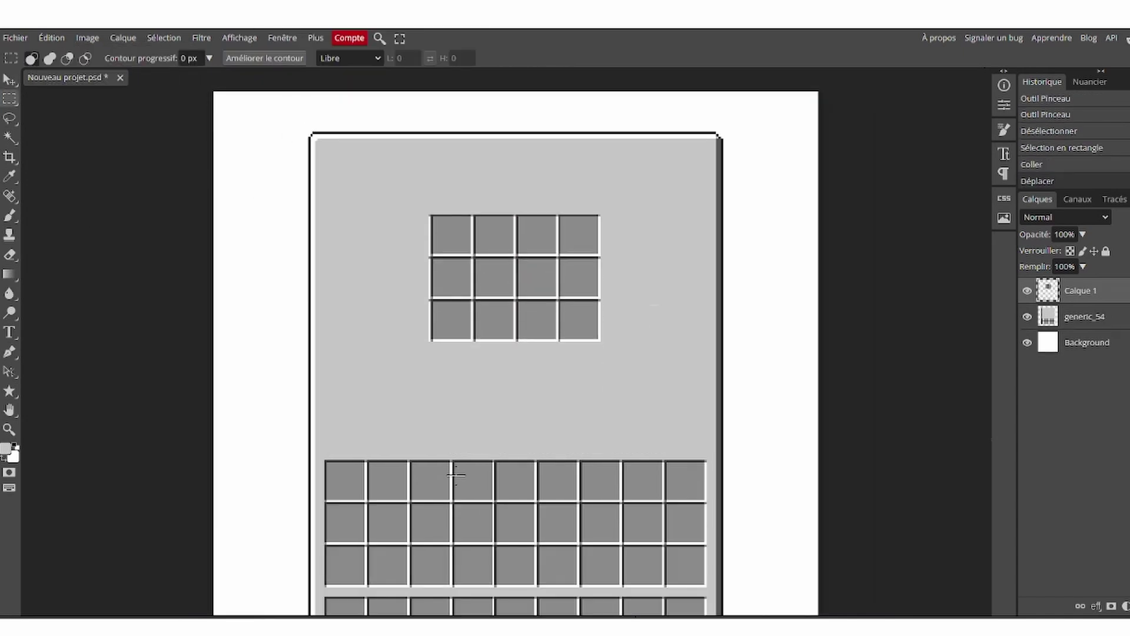
- Select another set of inventory slots to complete the 4×4 grid
left_click_drag(451, 459, 606, 515)
scroll(505, 480, "up", 3)
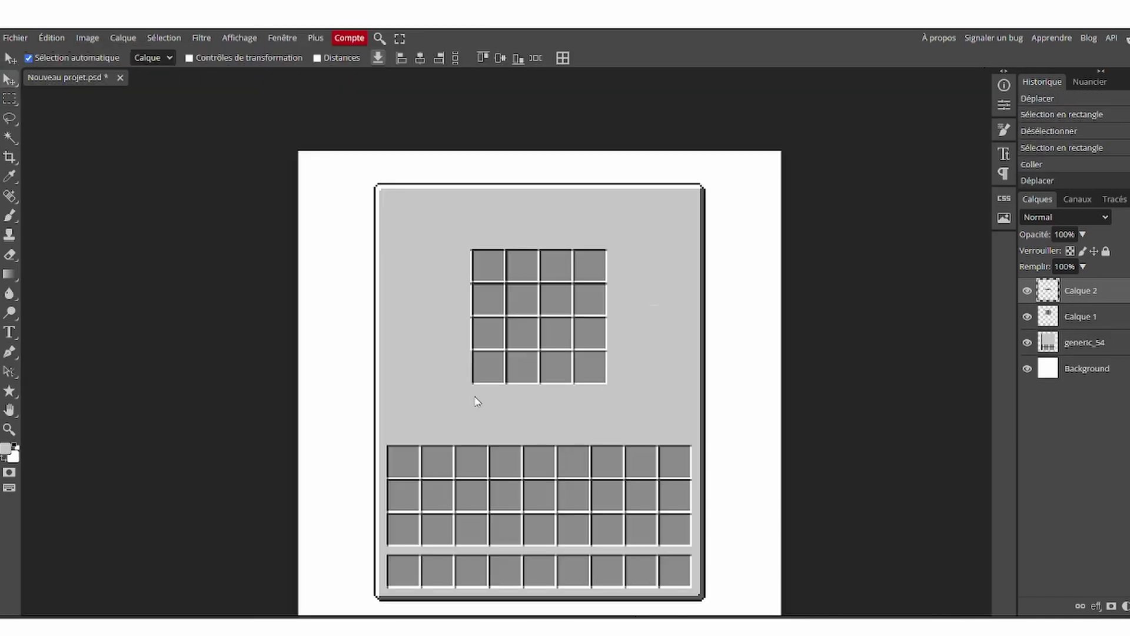
scroll(503, 381, "up", 2)
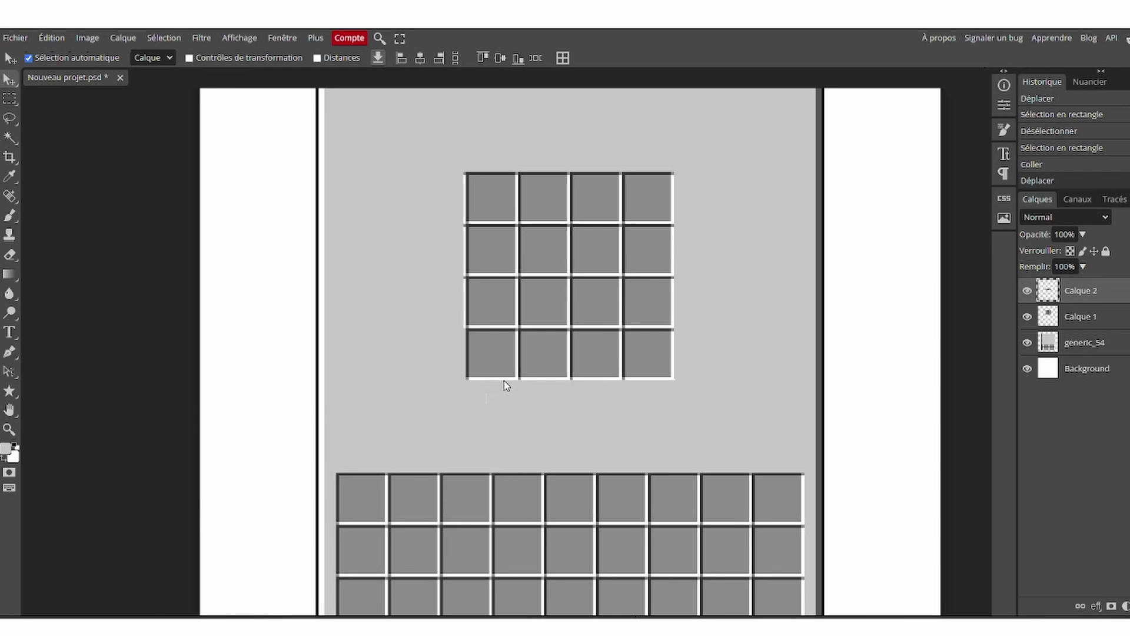
scroll(600, 390, "up", 3)
scroll(467, 416, "down", 2)
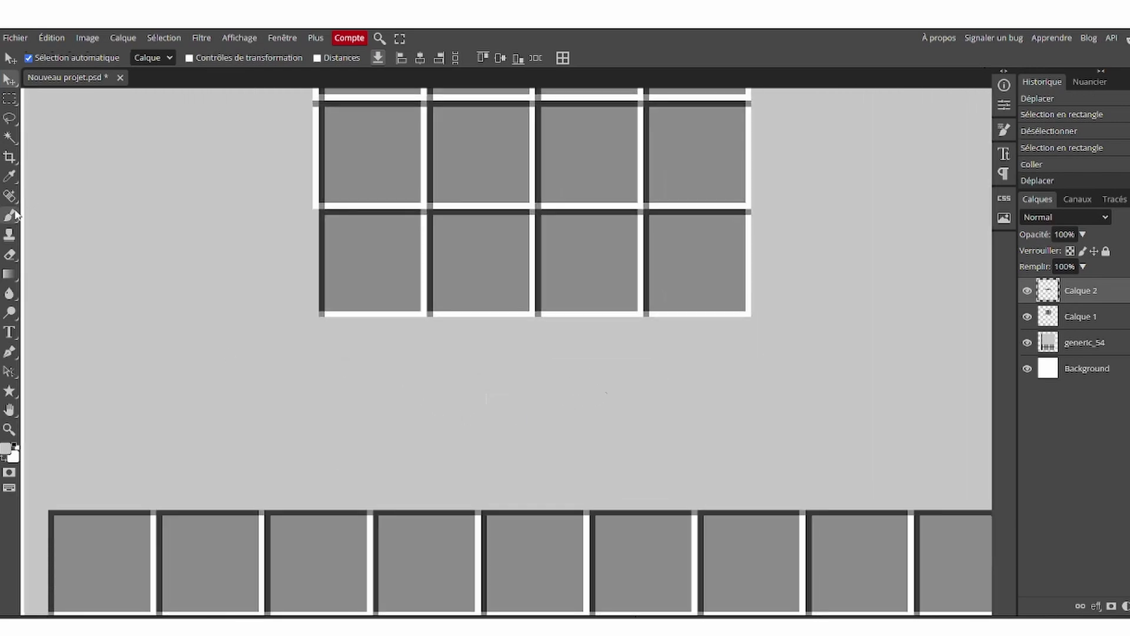
- On a new layer, build a stepped triangle selection for the left arrow
left_click(10, 98)
scroll(356, 353, "up", 3)
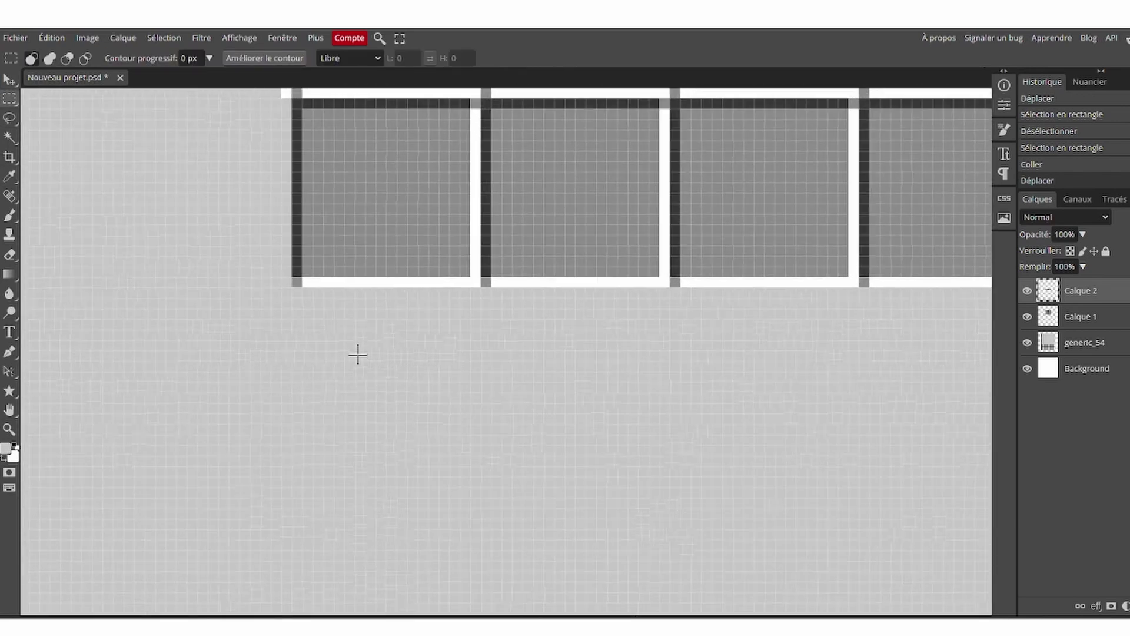
scroll(357, 354, "up", 2)
left_click(123, 38)
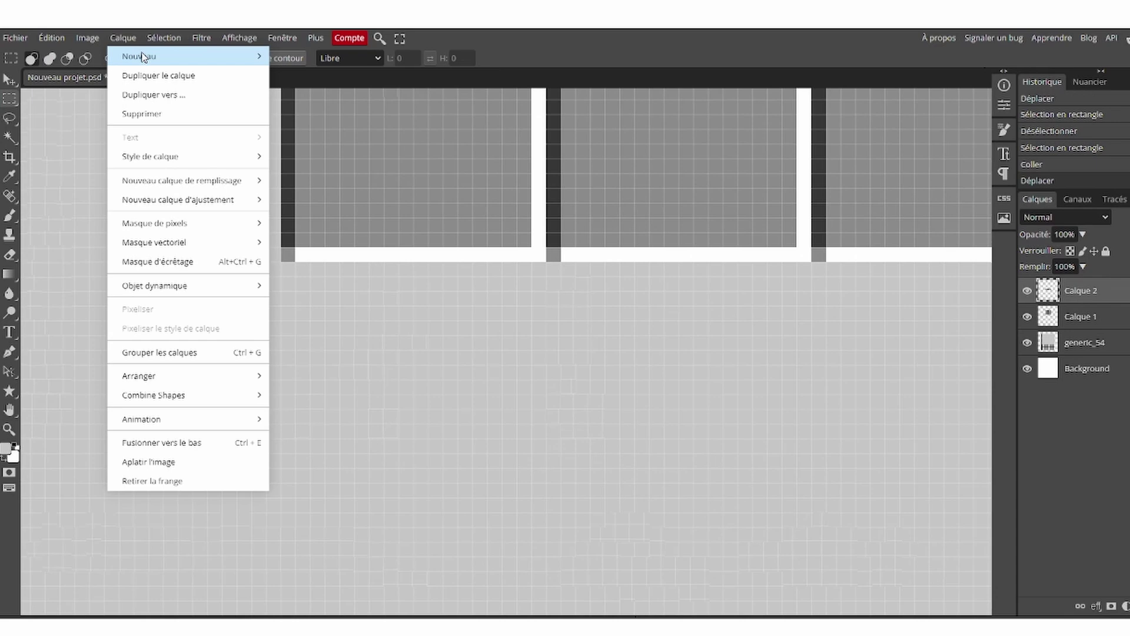
mouse_move(145, 56)
left_click(288, 55)
left_click_drag(386, 352, 393, 467)
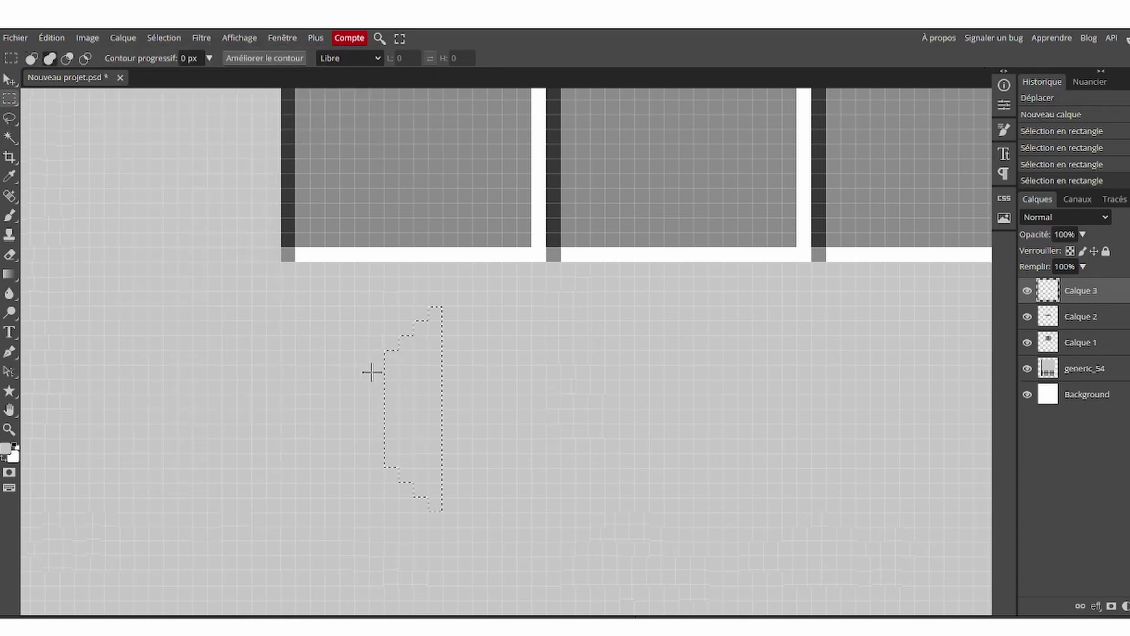
left_click_drag(372, 372, 360, 430)
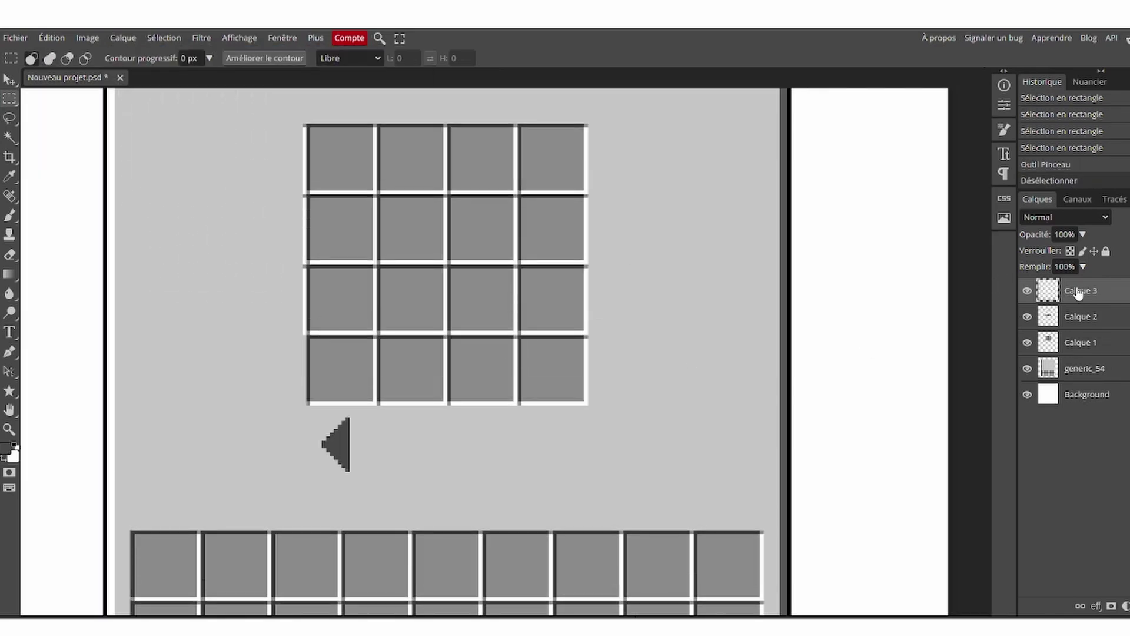
- Duplicate the arrow layer, flip the copy horizontally and move it alongside
right_click(1078, 292)
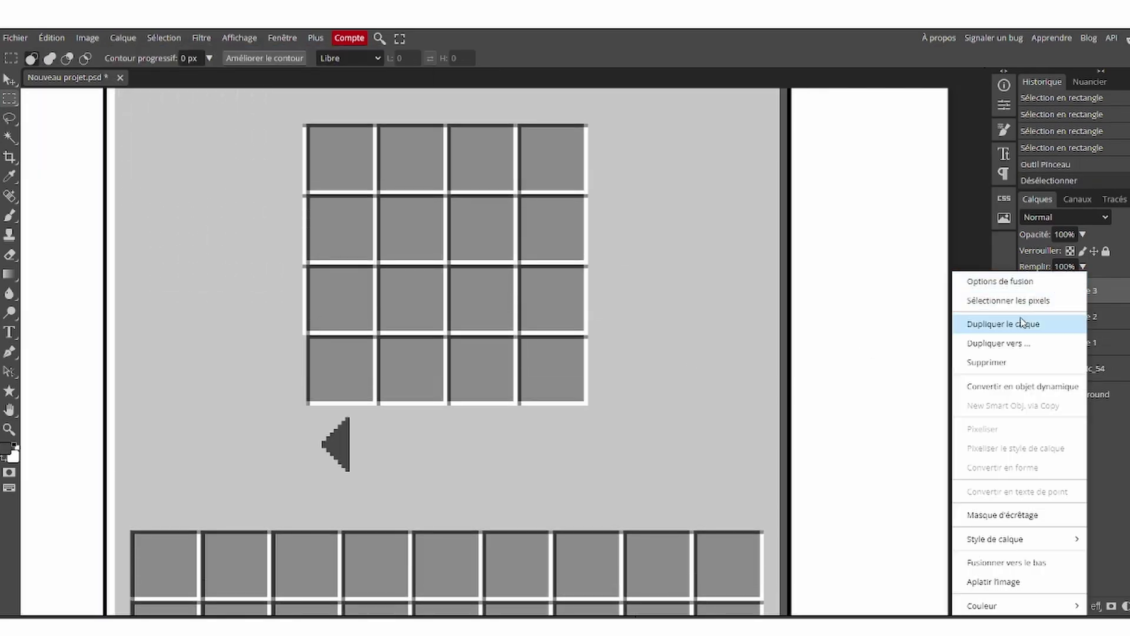
left_click(1022, 324)
left_click(51, 38)
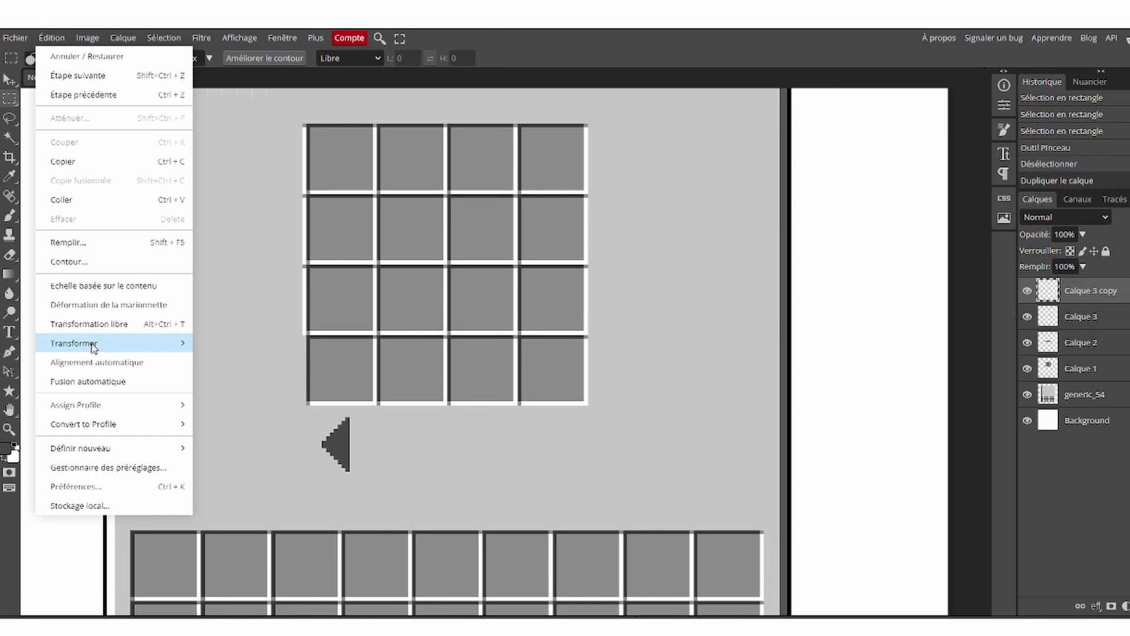
mouse_move(92, 347)
left_click(253, 542)
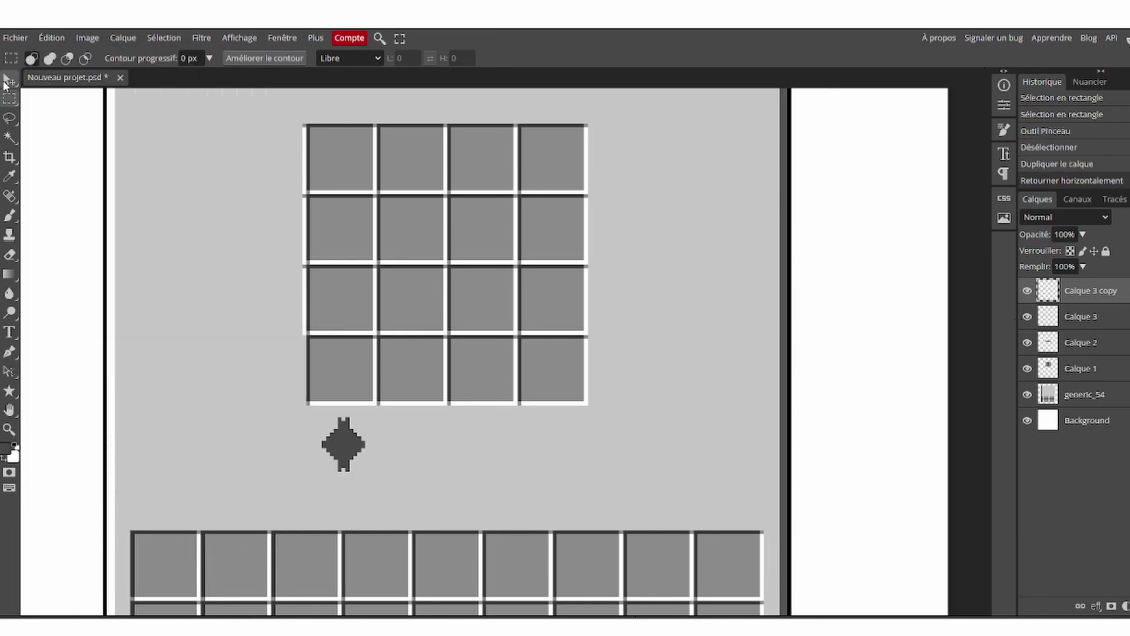
left_click(6, 83)
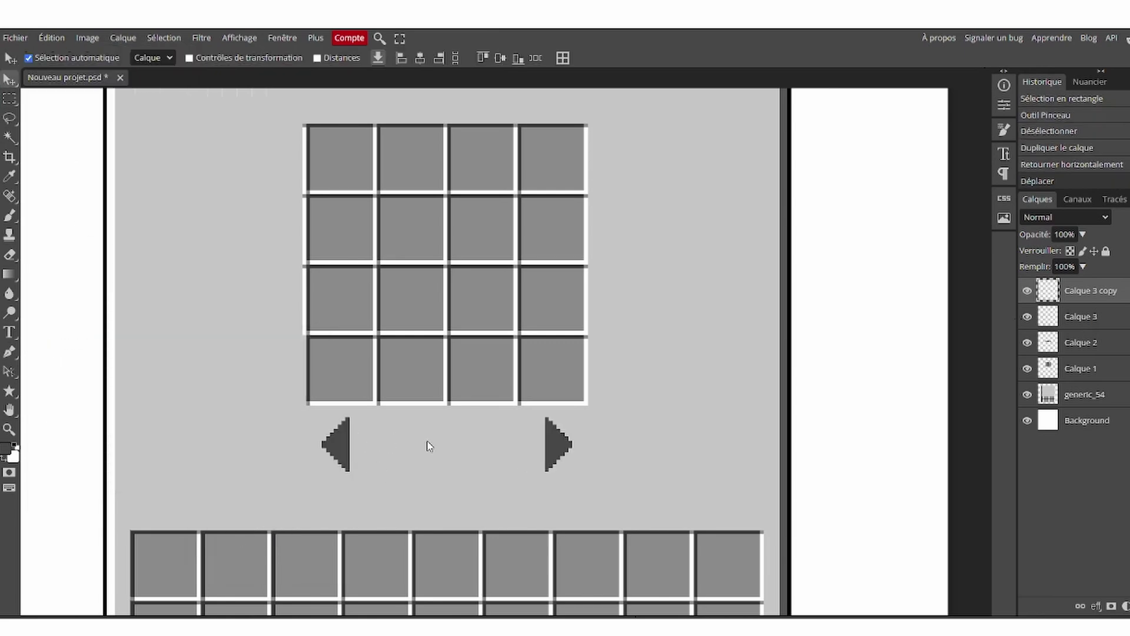
scroll(453, 445, "up", 6)
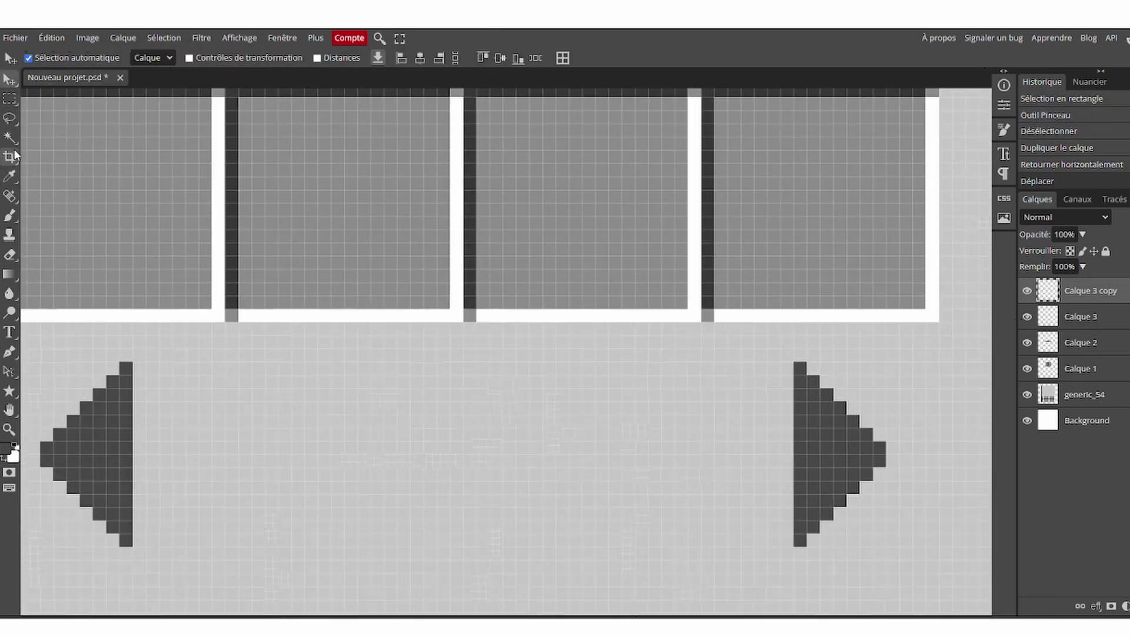
left_click(10, 98)
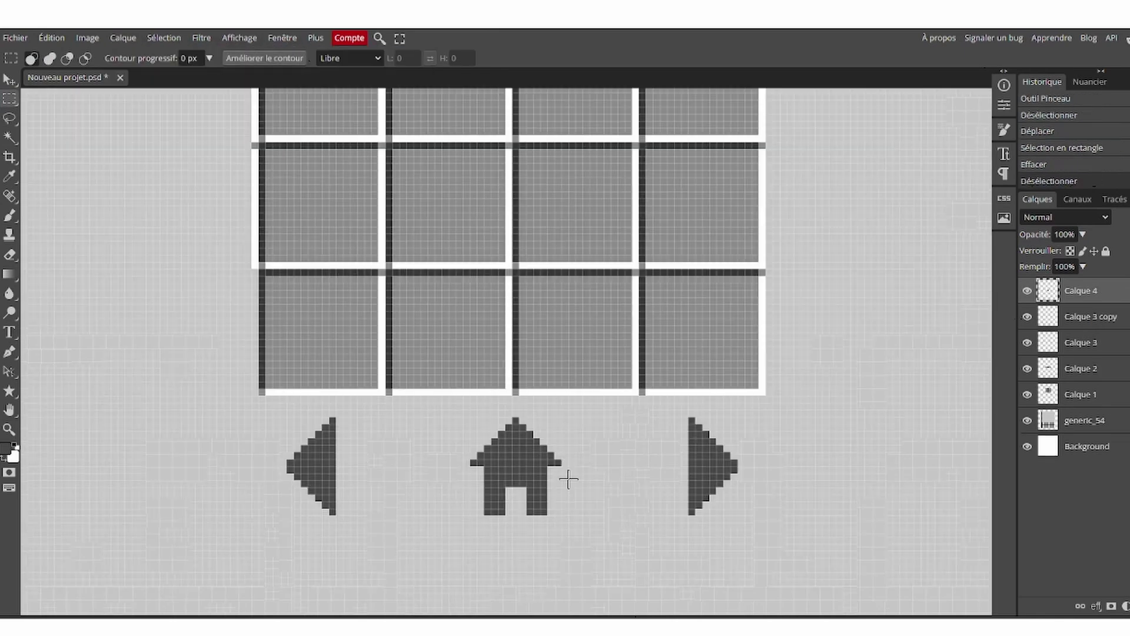
scroll(568, 475, "down", 5)
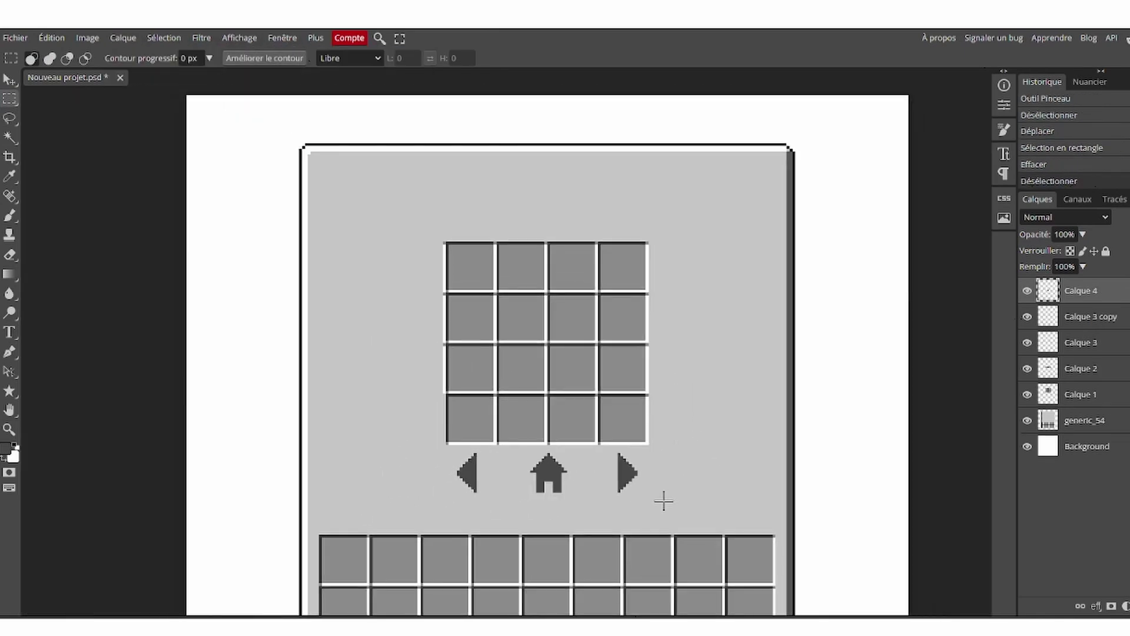
scroll(663, 501, "down", 3)
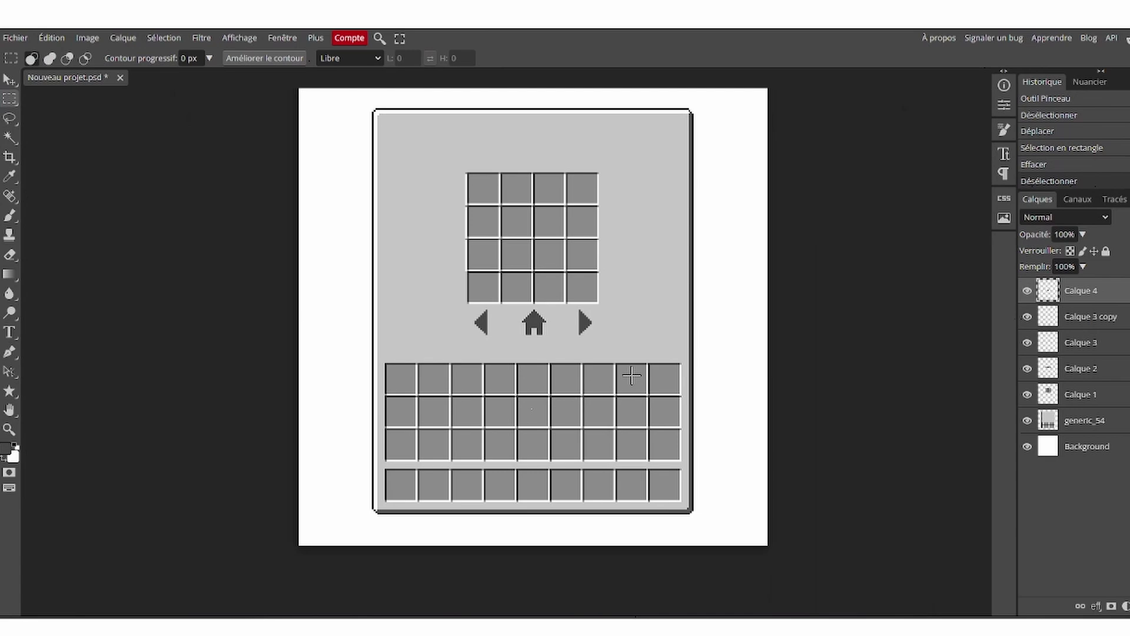
- Merge copies of all the GUI layers into one new layer
scroll(600, 279, "up", 3)
scroll(606, 280, "up", 2)
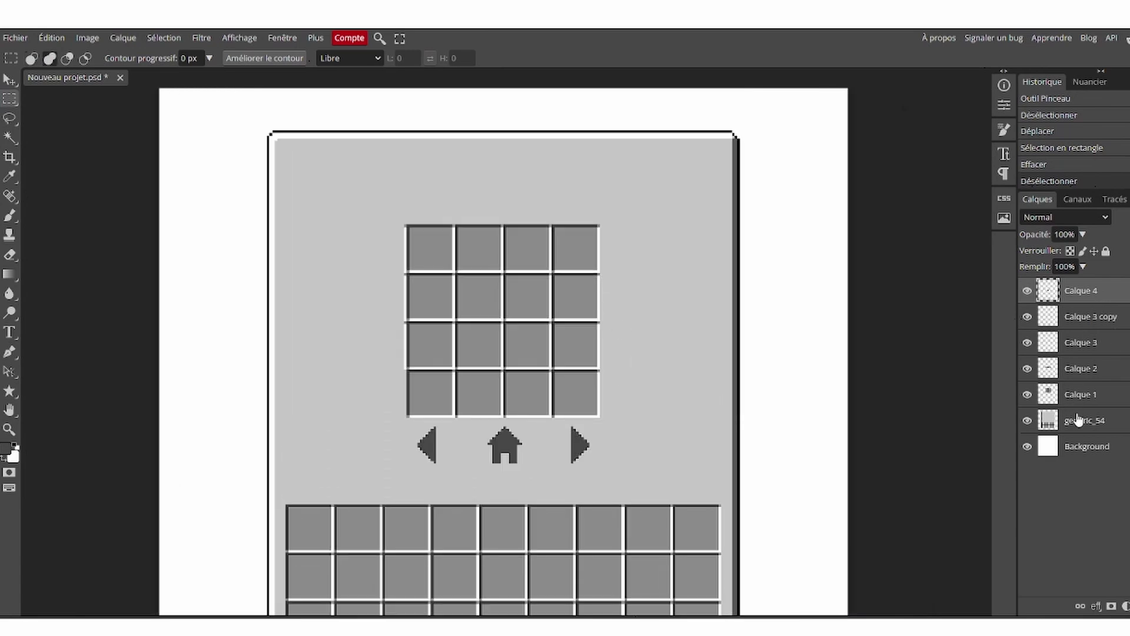
left_click(1079, 419, "shift")
right_click(1076, 419)
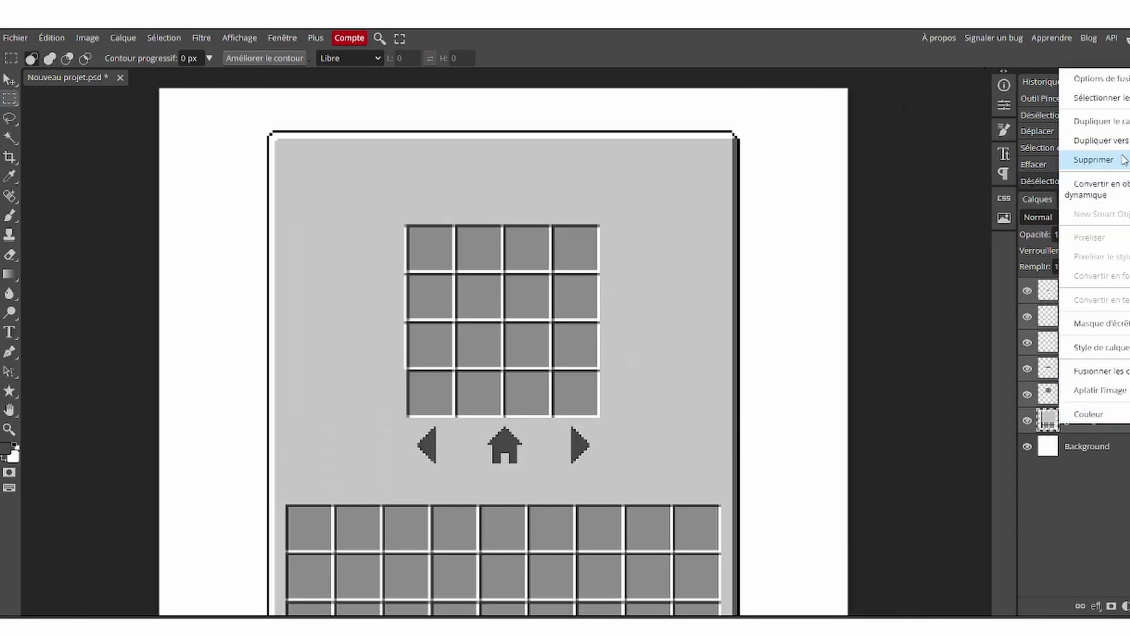
left_click(1118, 121)
- Group the original layers into Dossier 1 and collapse the folder
key("ctrl+g")
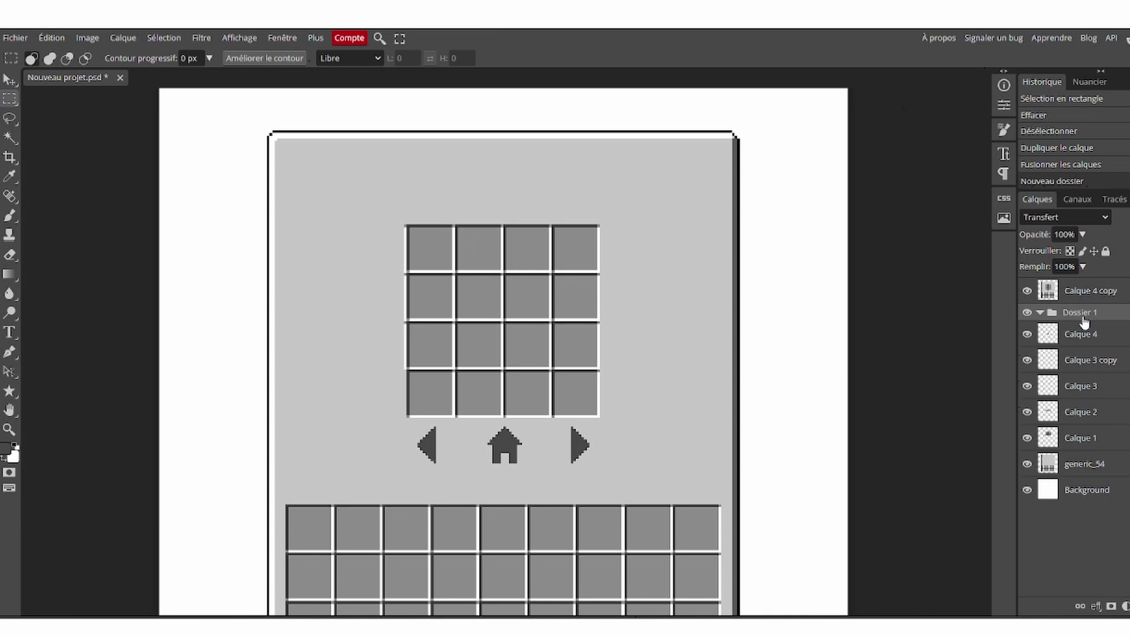
left_click_drag(1085, 461, 1091, 320)
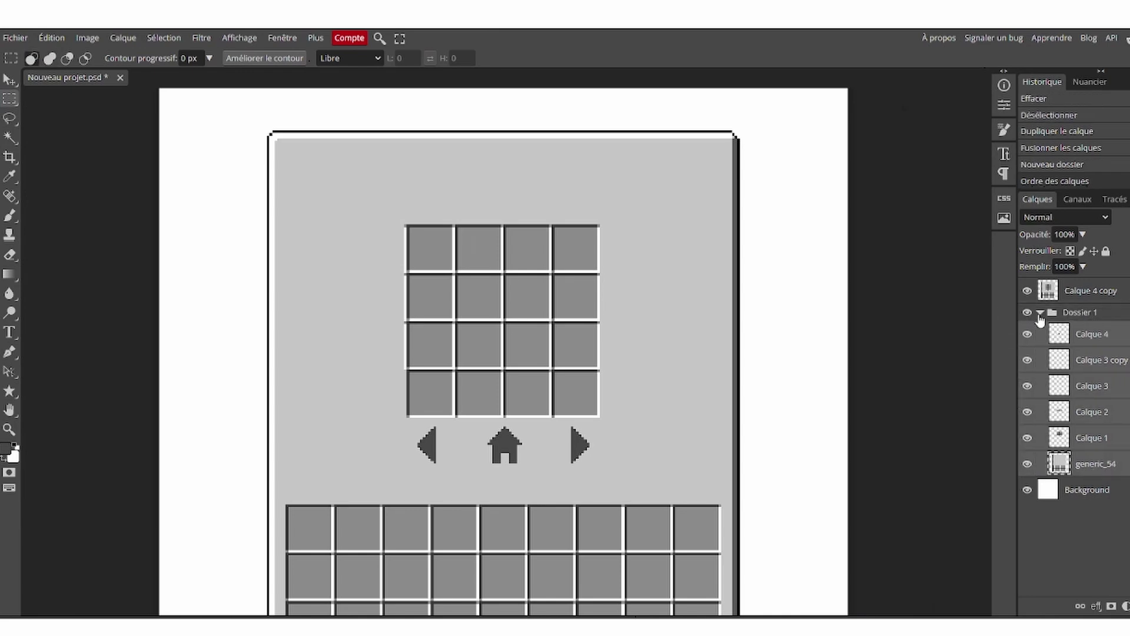
left_click(1040, 313)
left_click(1086, 294)
- Duplicate the merged Calque 4 copy layer and hide the original
scroll(675, 351, "down", 3)
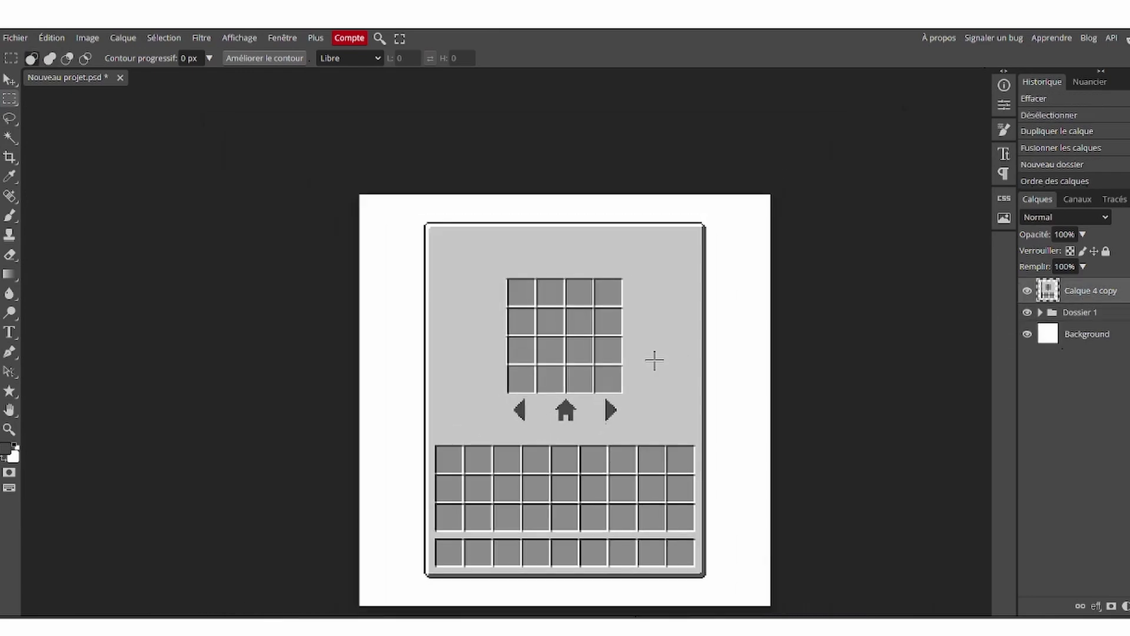
scroll(636, 287, "down", 3)
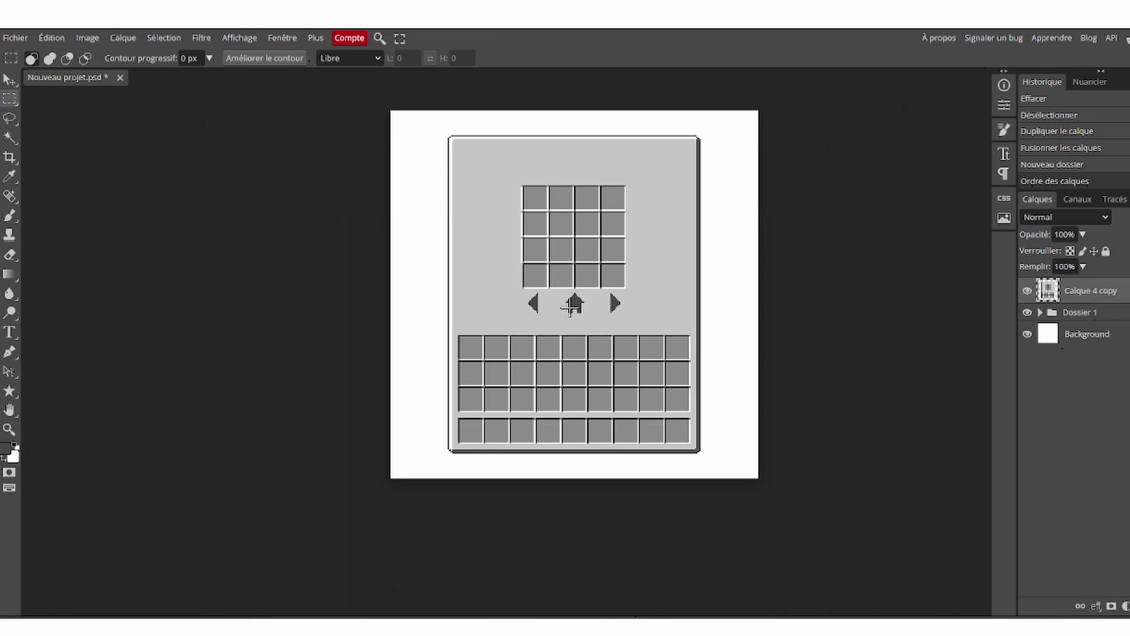
scroll(574, 306, "up", 1)
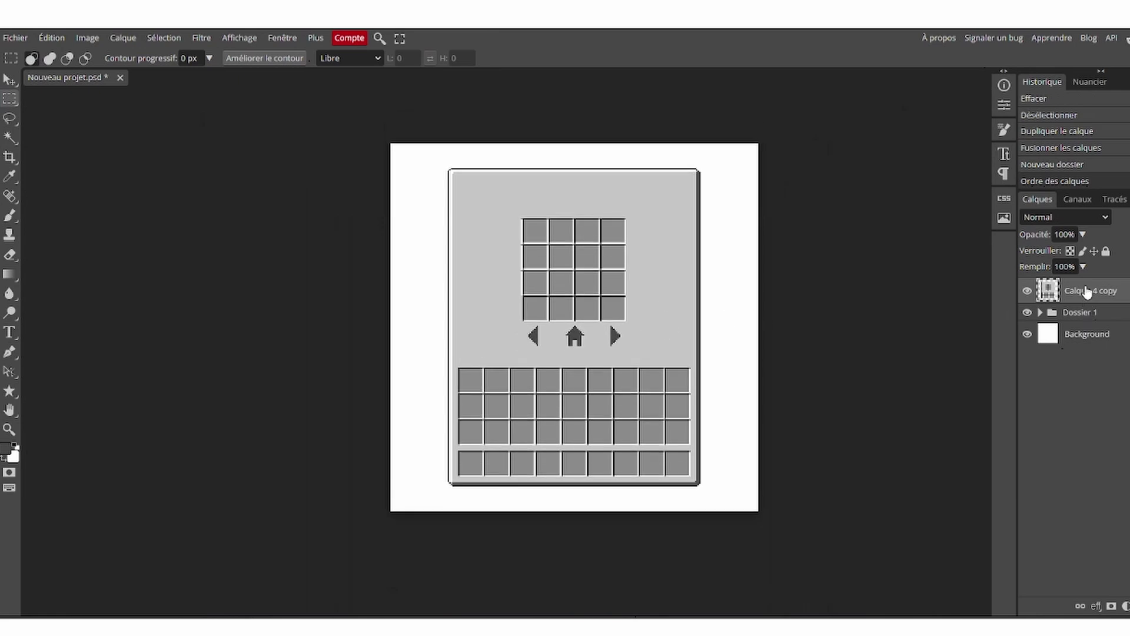
right_click(1086, 291)
left_click(1012, 311)
left_click(1027, 316)
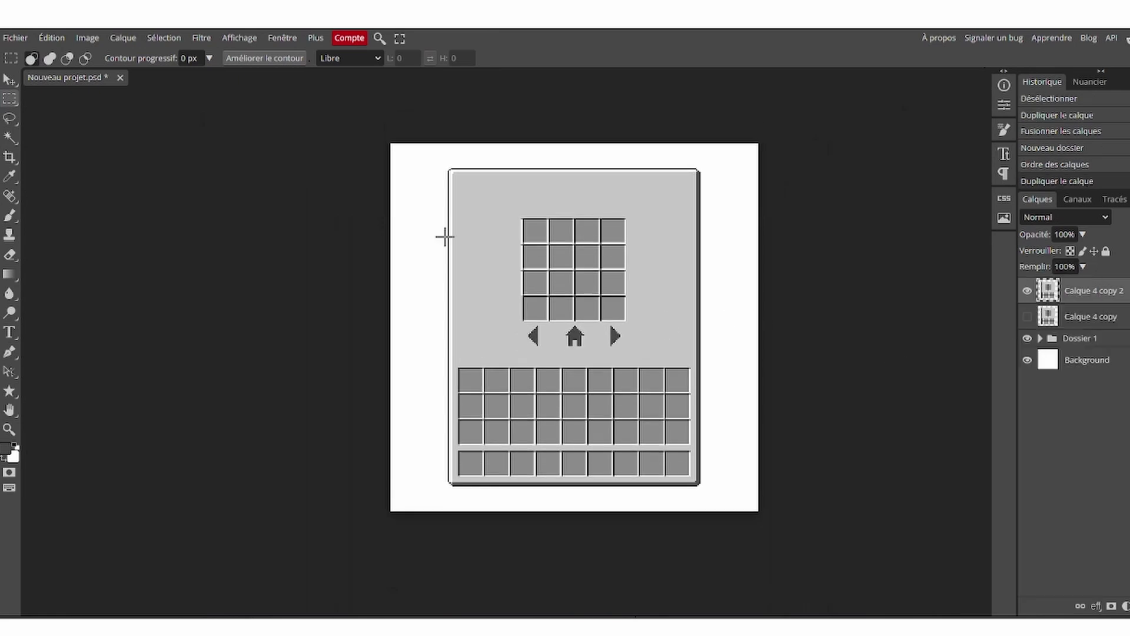
- Magic Wand the grey panel background and choose an orange-brown colour
scroll(649, 337, "up", 2)
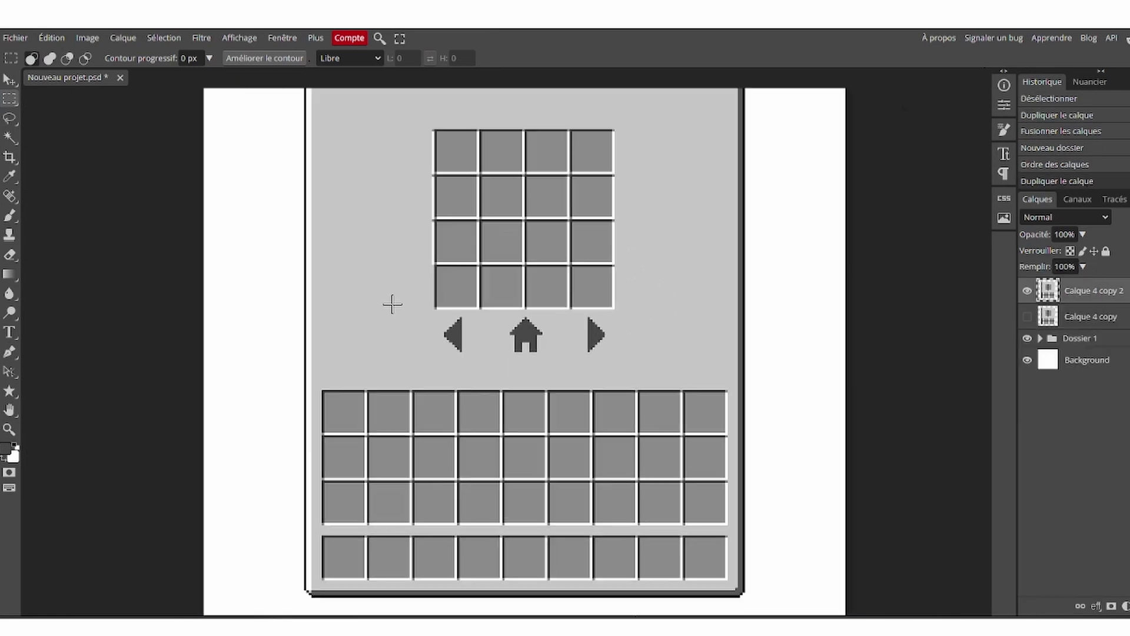
left_click(10, 137)
left_click(386, 285)
scroll(385, 286, "down", 2)
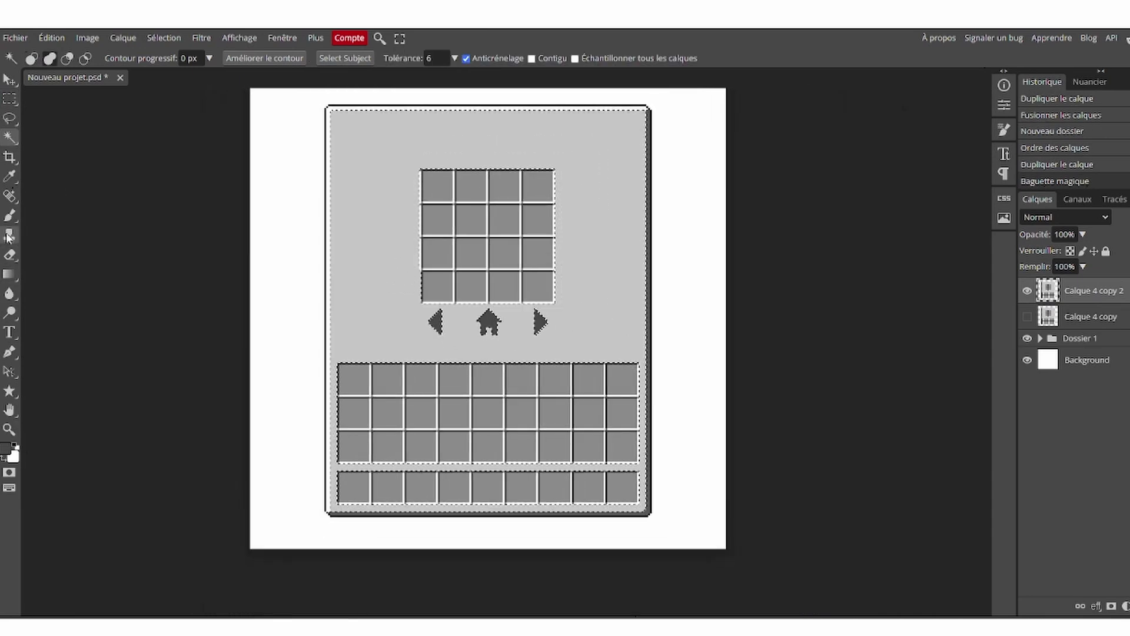
left_click(7, 454)
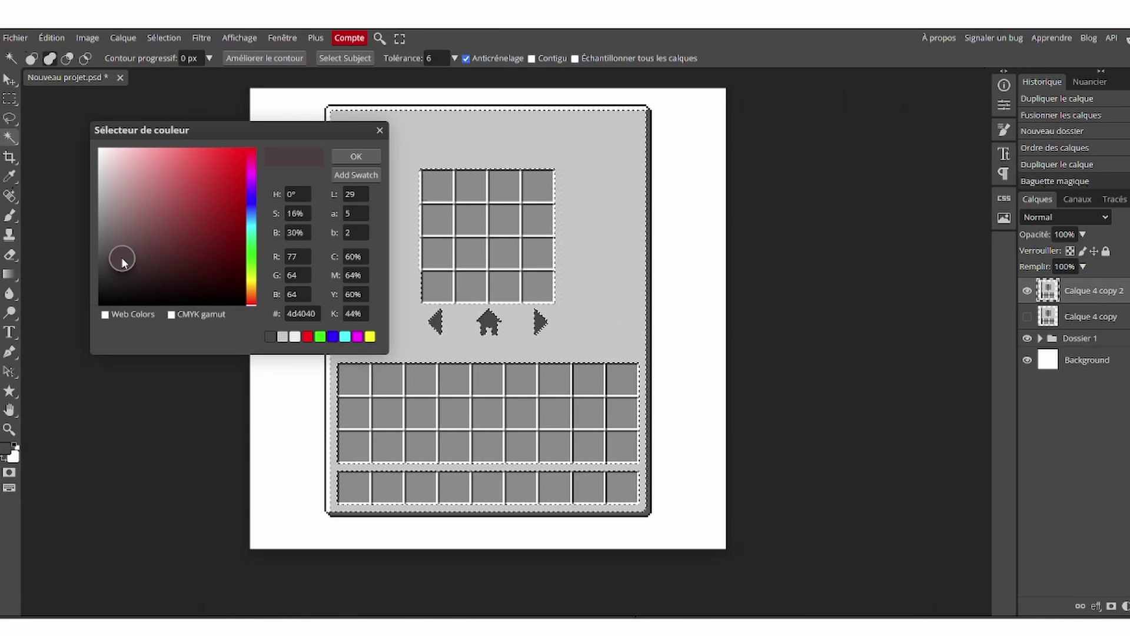
left_click(251, 294)
key("Return")
- Fill the selected panel brown and clear the rough selection over the upper grid
key("b")
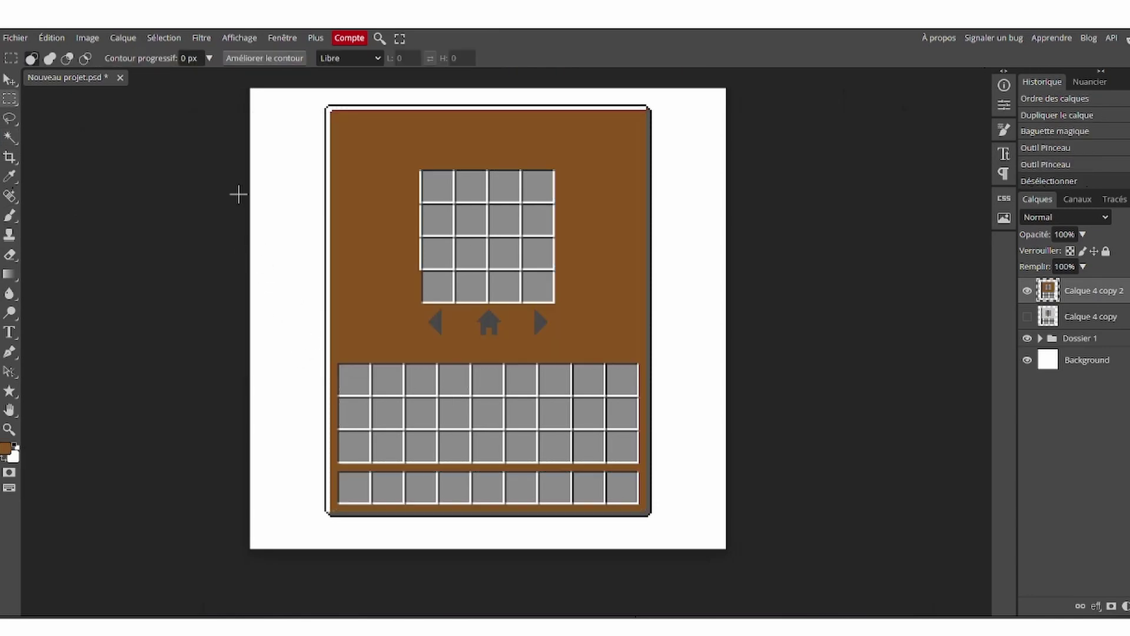
scroll(438, 204, "down", 1)
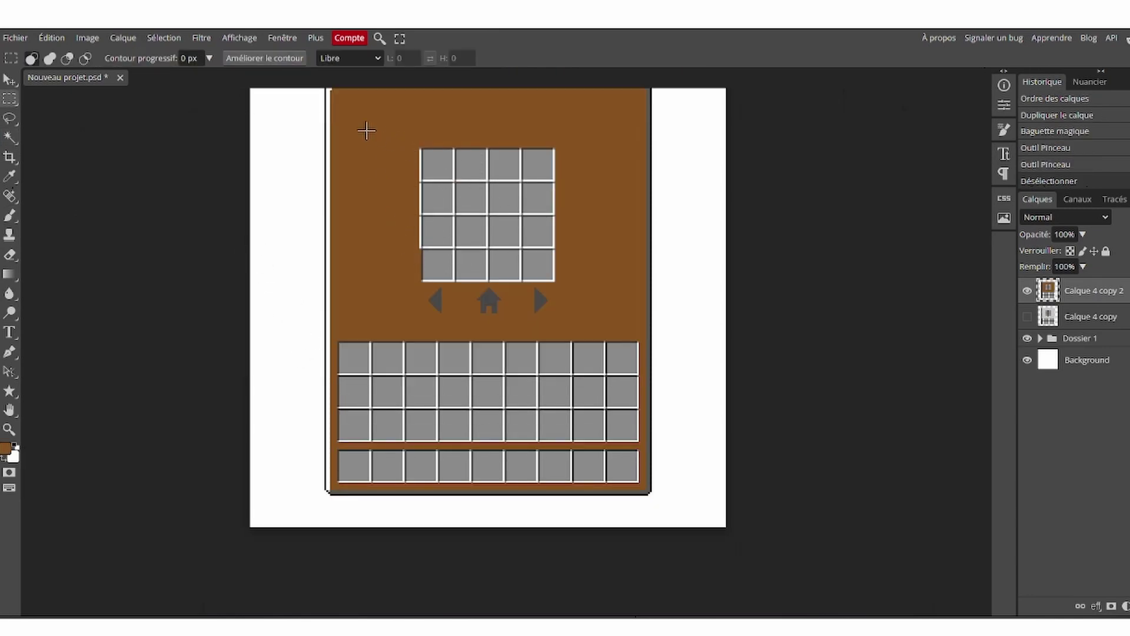
left_click_drag(366, 122, 618, 266)
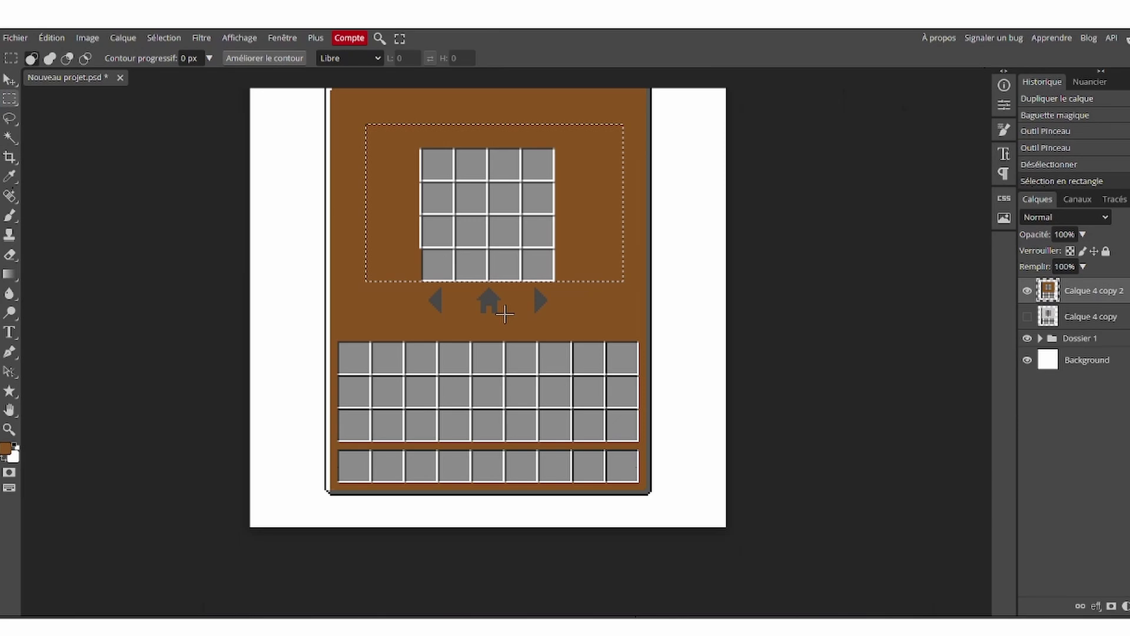
left_click(505, 308)
- Select a rectangle around the upper 4×4 grid and choose mint green for its fill
scroll(515, 379, "up", 3)
left_click_drag(352, 242, 623, 407)
left_click(6, 449)
left_click(250, 259)
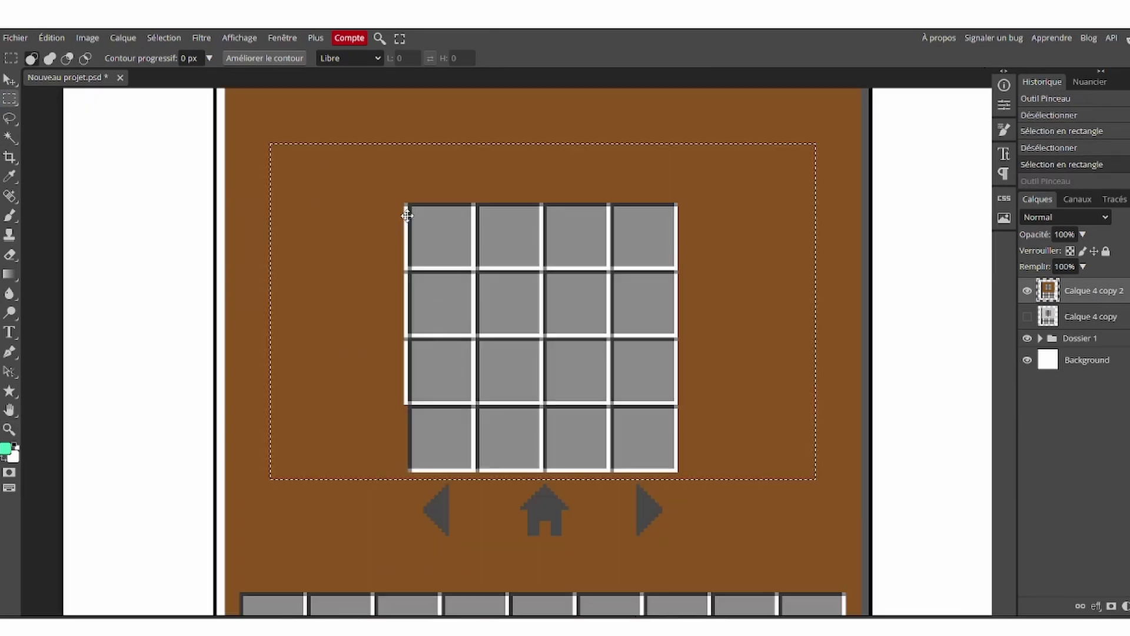
left_click_drag(404, 202, 473, 354)
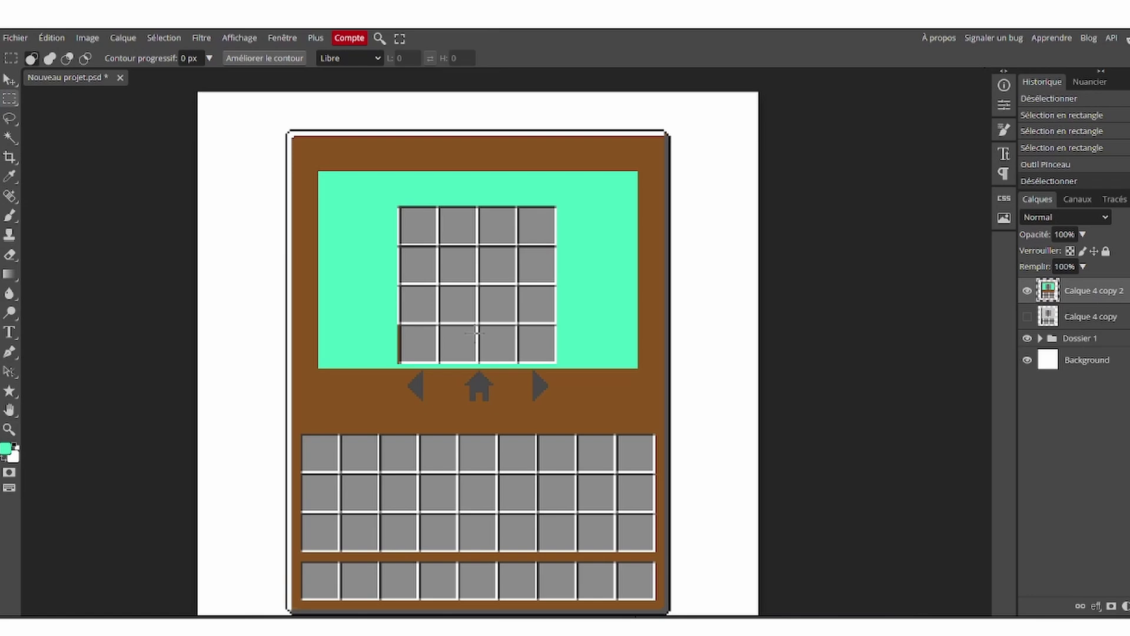
scroll(482, 332, "up", 3)
scroll(739, 496, "up", 3)
scroll(544, 341, "down", 3)
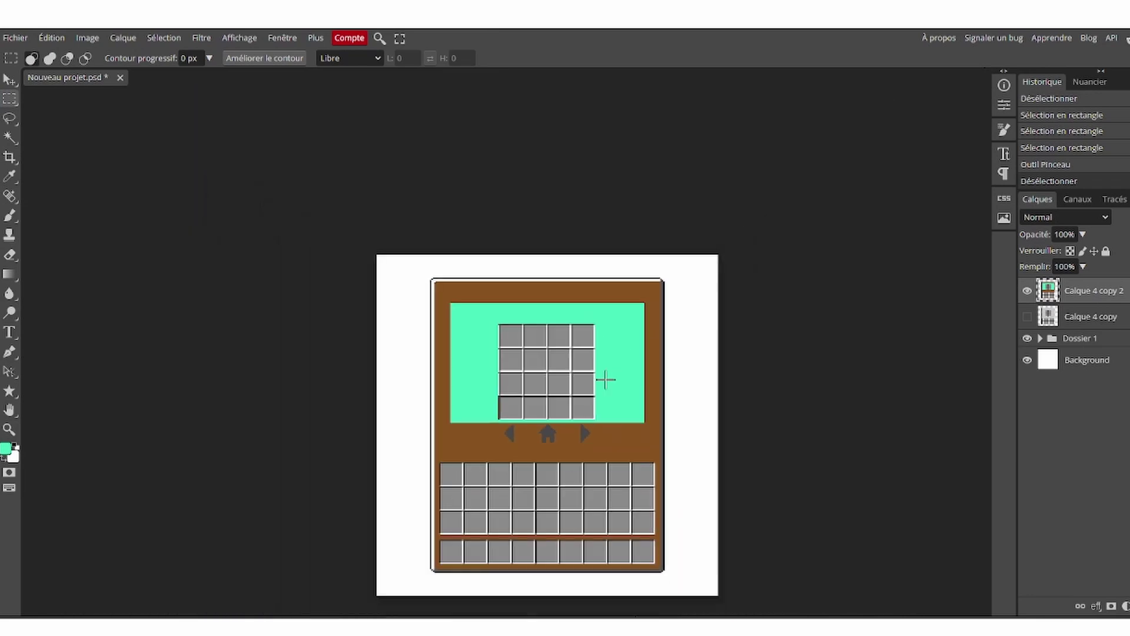
scroll(486, 385, "up", 2)
scroll(486, 385, "up", 2)
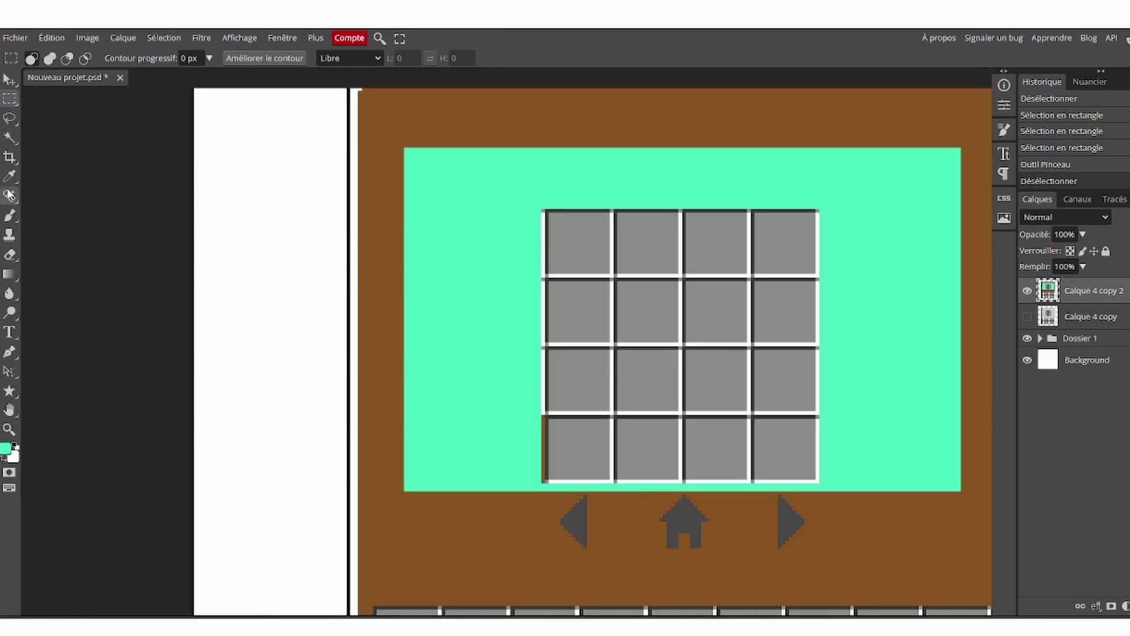
left_click(9, 216)
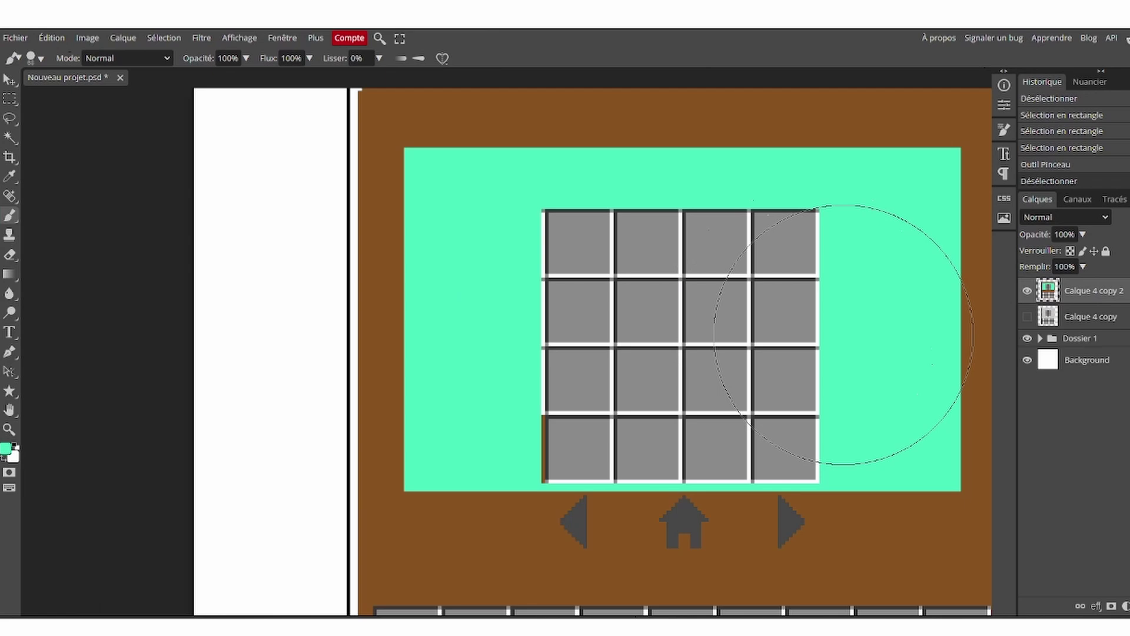
scroll(760, 307, "down", 3)
- Magic-wand the grey panel background on Calque 4 copy, then restore the brown-green layer on top
left_click(1093, 323)
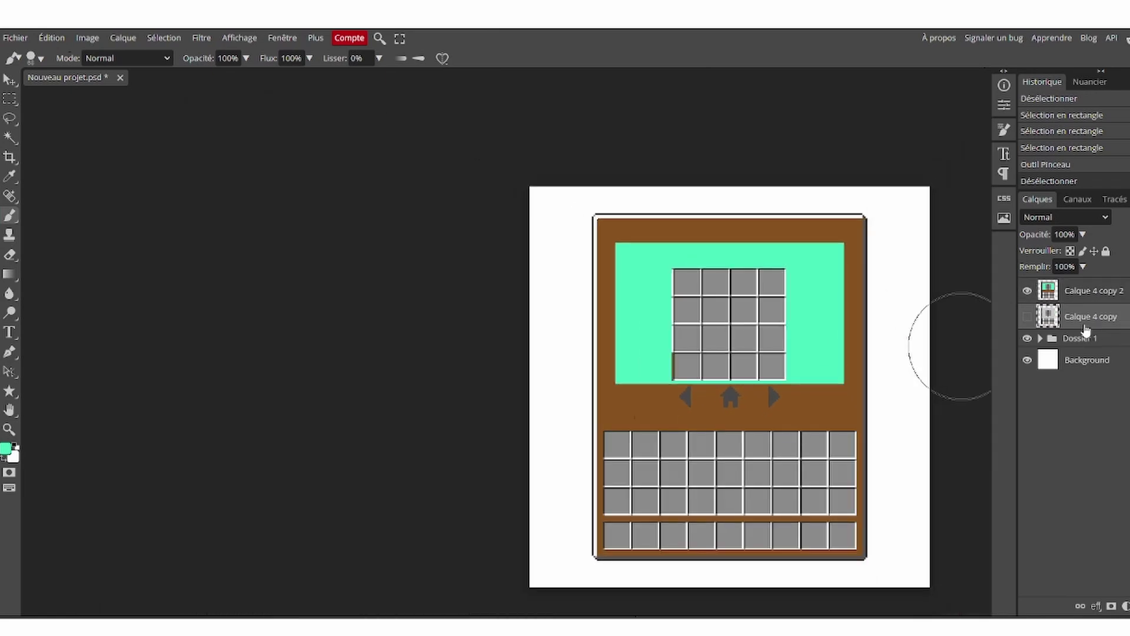
left_click(1026, 290)
left_click(1027, 316)
left_click(9, 138)
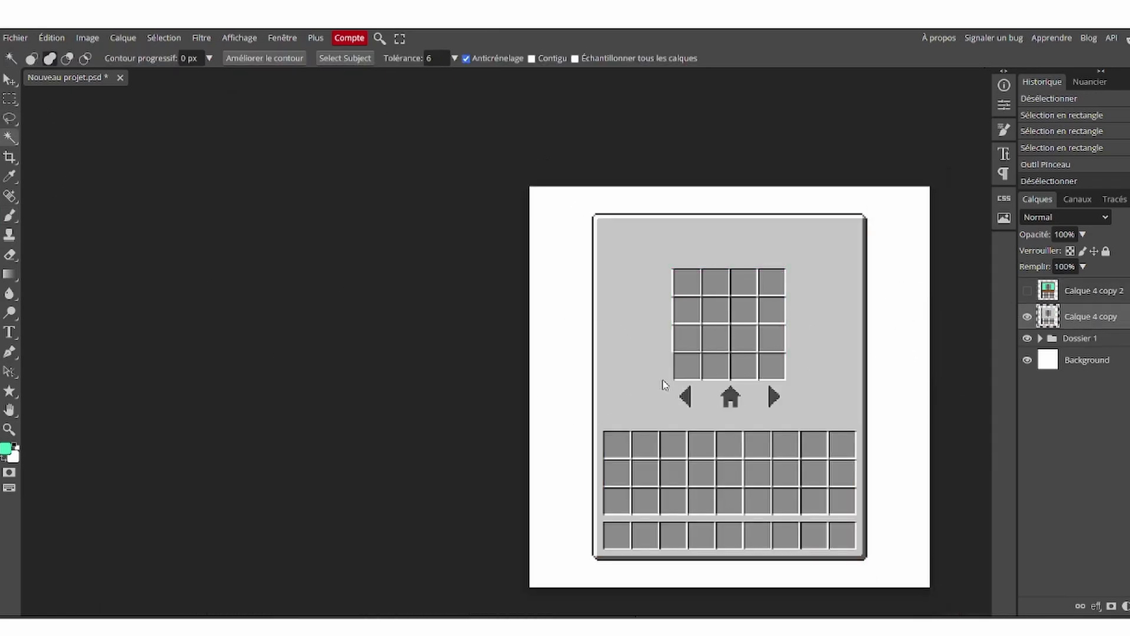
left_click(652, 385)
left_click(1027, 290)
left_click(1027, 316)
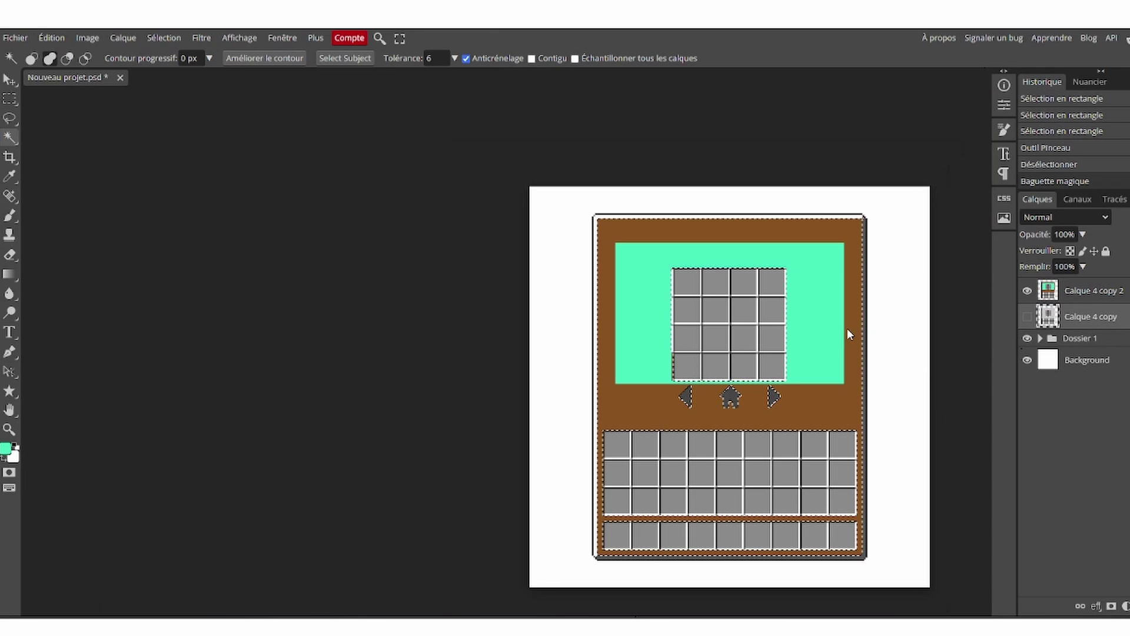
scroll(844, 323, "up", 3)
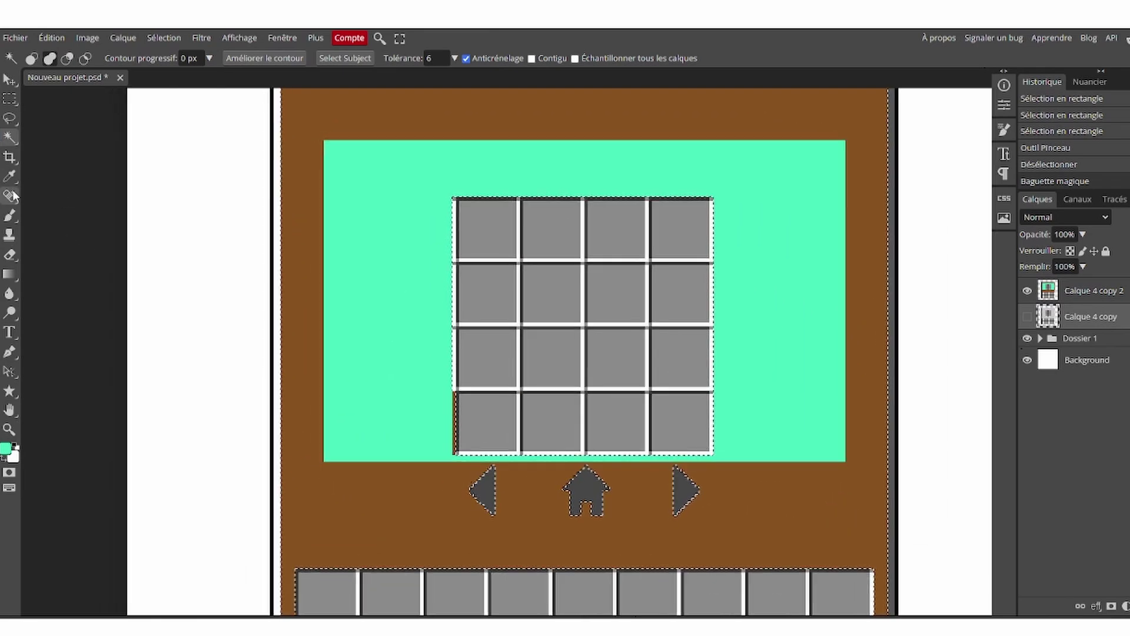
- Set the brush foreground colour to a red shade
left_click(10, 218)
left_click(6, 449)
left_click_drag(253, 224, 251, 154)
left_click(232, 154)
left_click(351, 159)
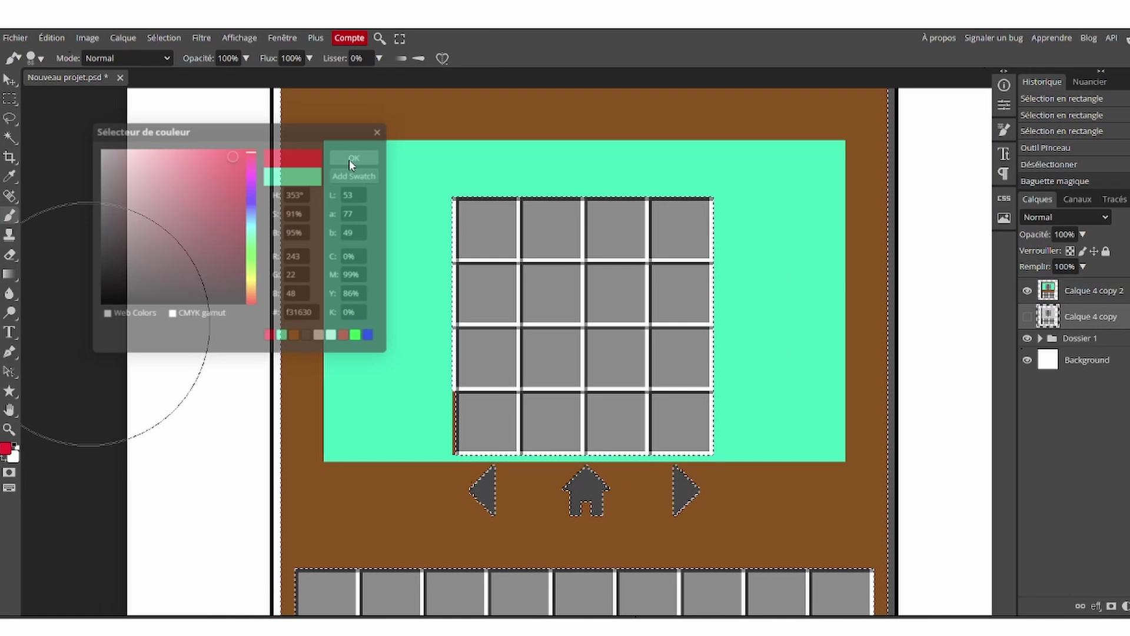
- Set the brush size to about 20 px and undo the stray stroke
left_click(40, 58)
left_click_drag(123, 92, 104, 94)
scroll(489, 300, "up", 3)
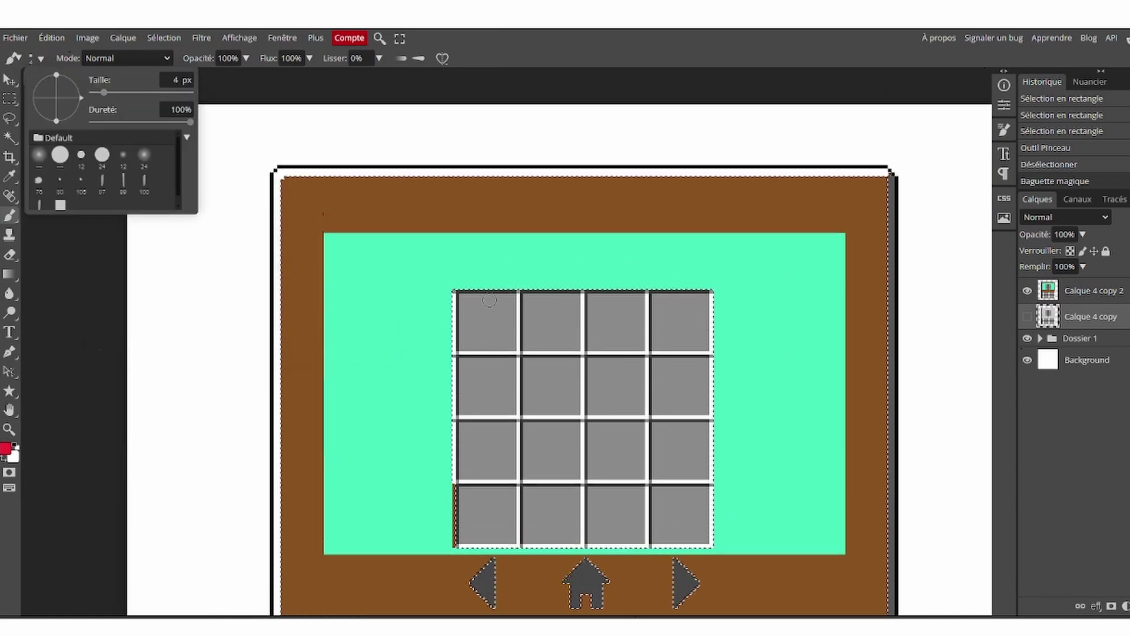
left_click(118, 93)
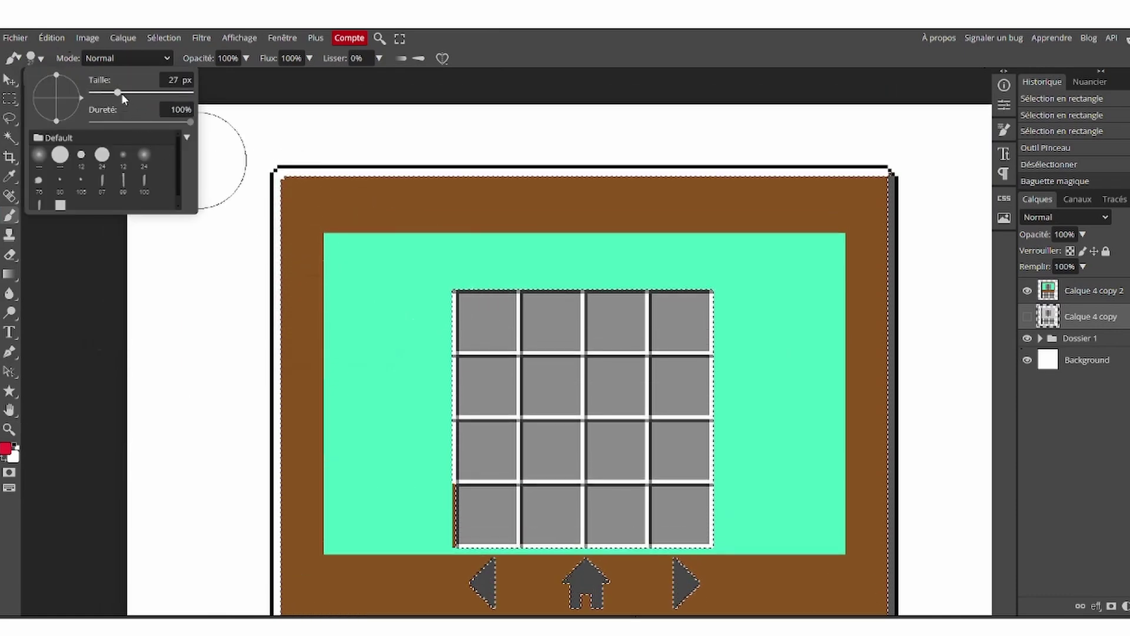
left_click_drag(118, 93, 113, 94)
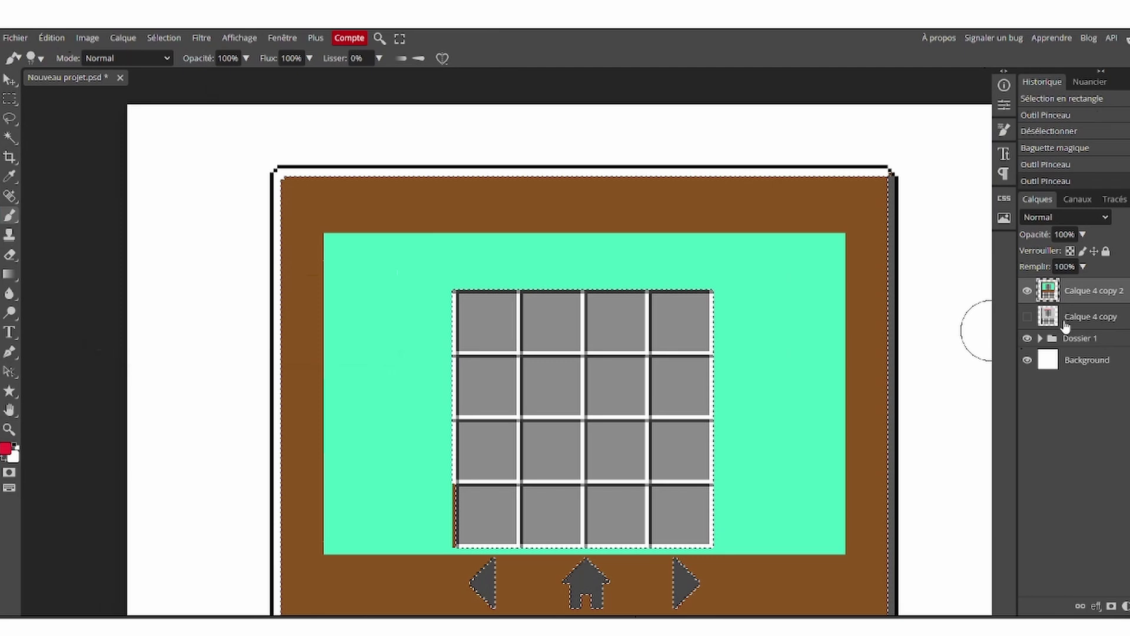
key("ctrl+z")
- Paint a thick red band across the upper grid's top, extending it over the top-left
mouse_move(435, 292)
left_mouse_down()
mouse_move(725, 288)
mouse_move(718, 260)
left_mouse_up()
left_click_drag(412, 268, 456, 261)
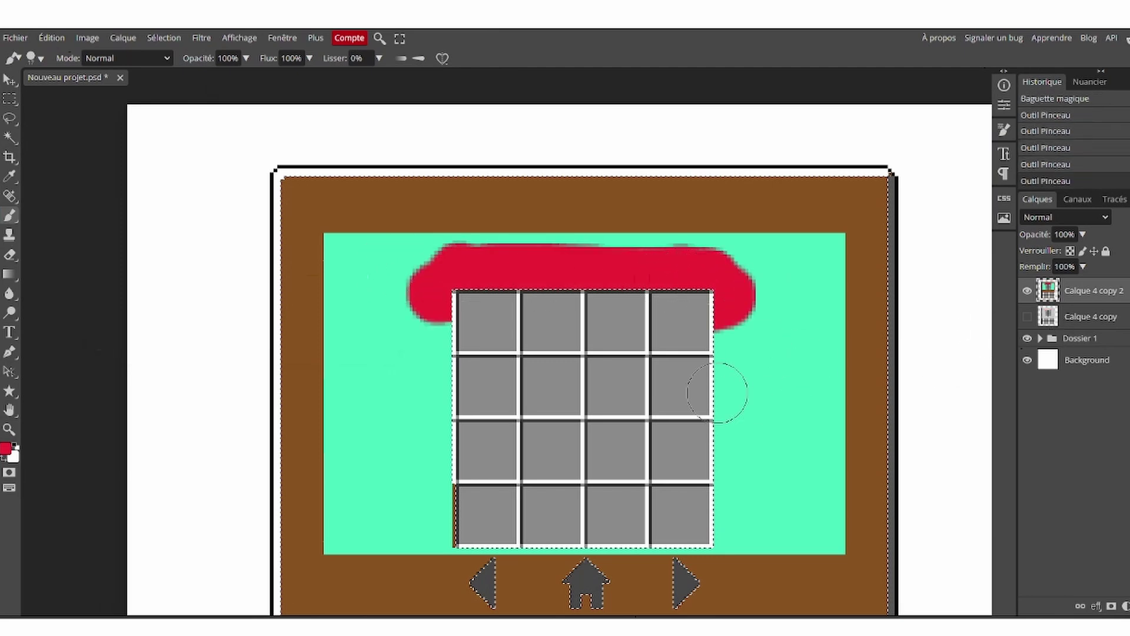
scroll(756, 306, "down", 3)
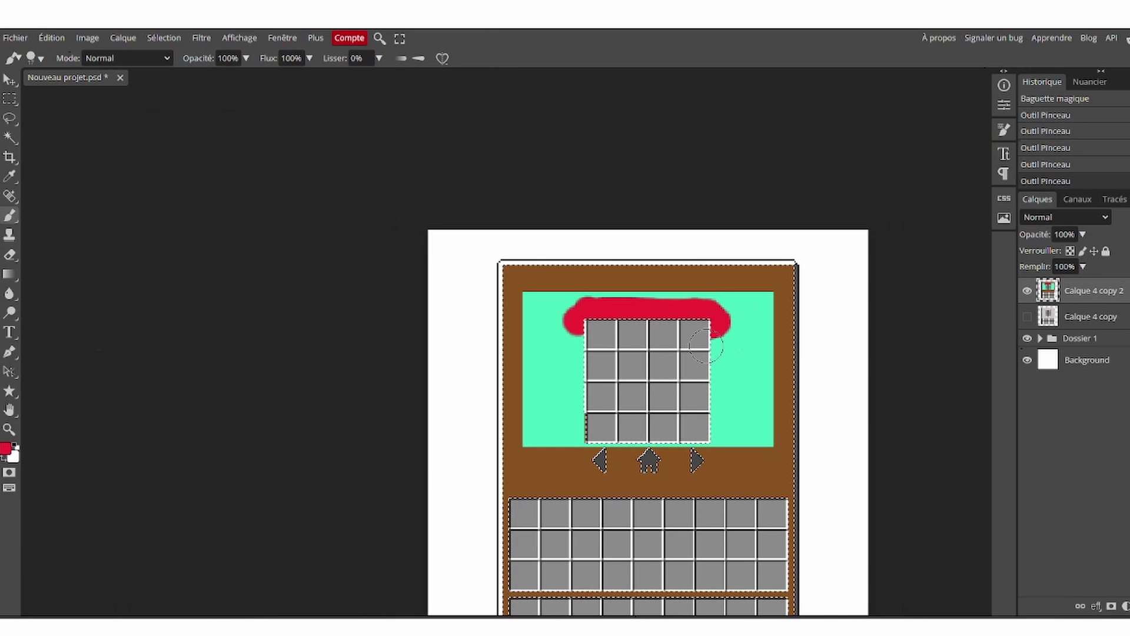
scroll(685, 415, "up", 2)
scroll(685, 415, "up", 1)
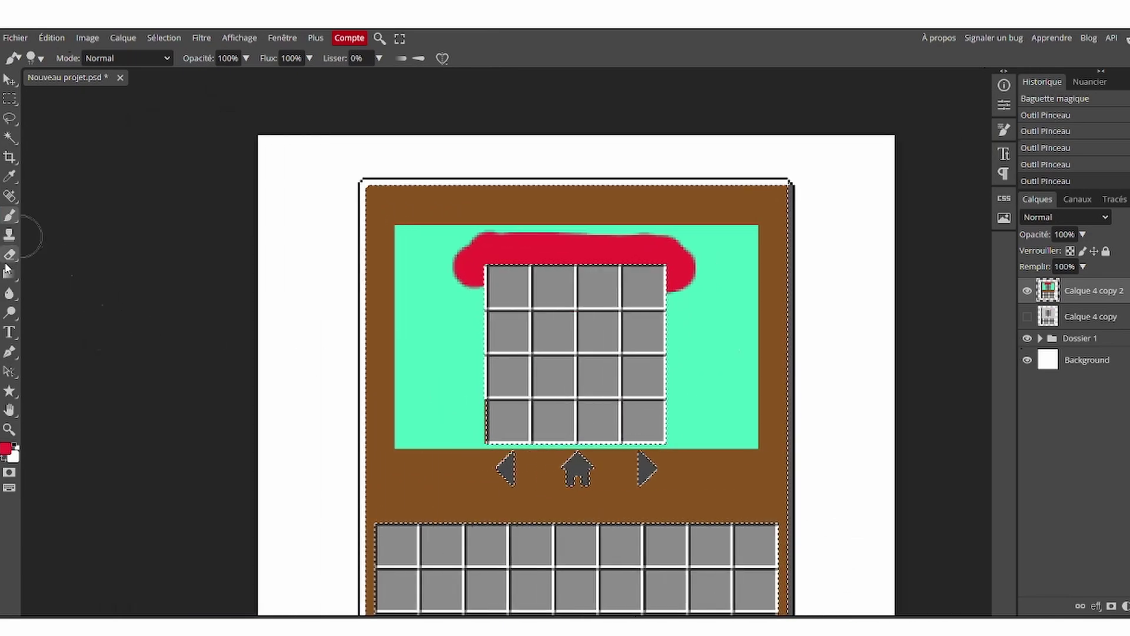
- Cycle through the selection, gradient, blur and shape tools, settling on the rectangle tool
left_click(10, 99)
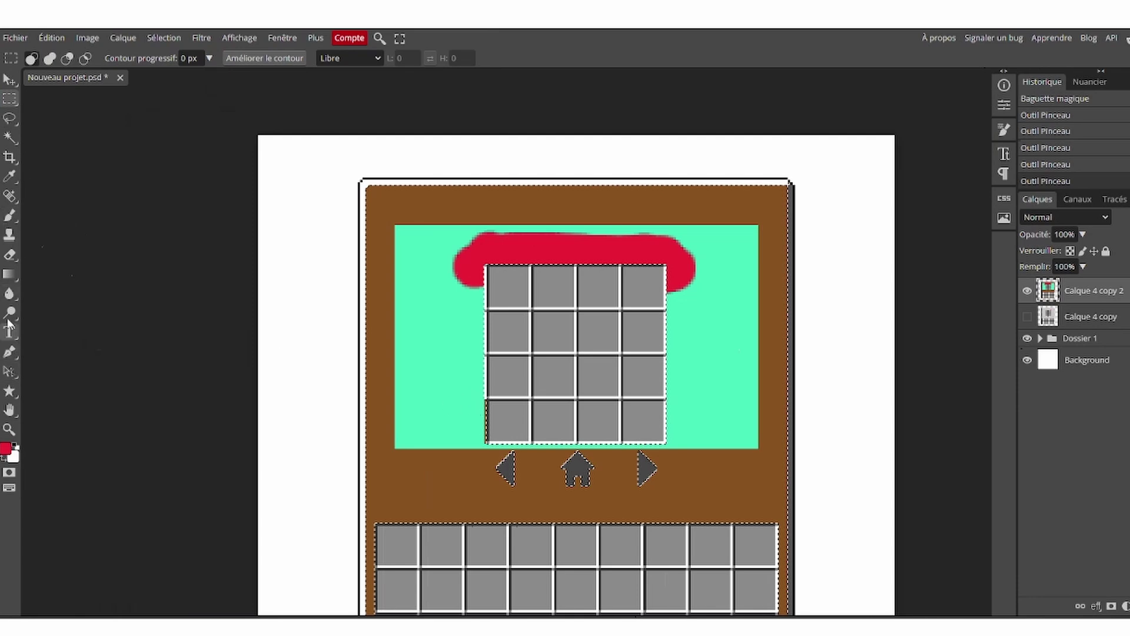
left_click(9, 275)
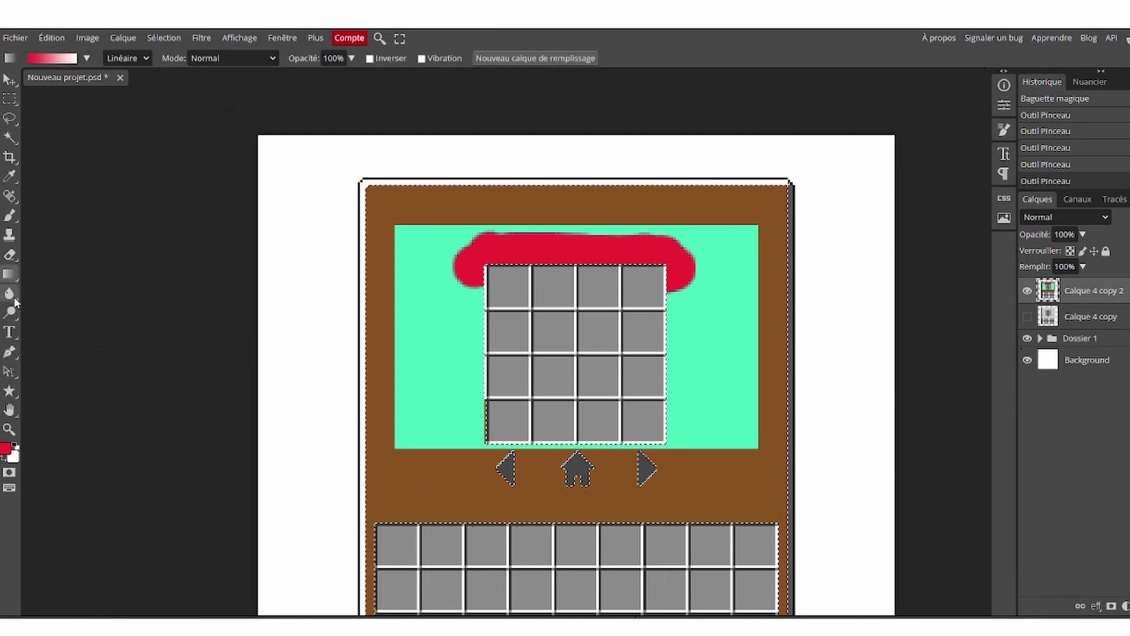
left_click(10, 293)
left_click(10, 391)
left_click(59, 391)
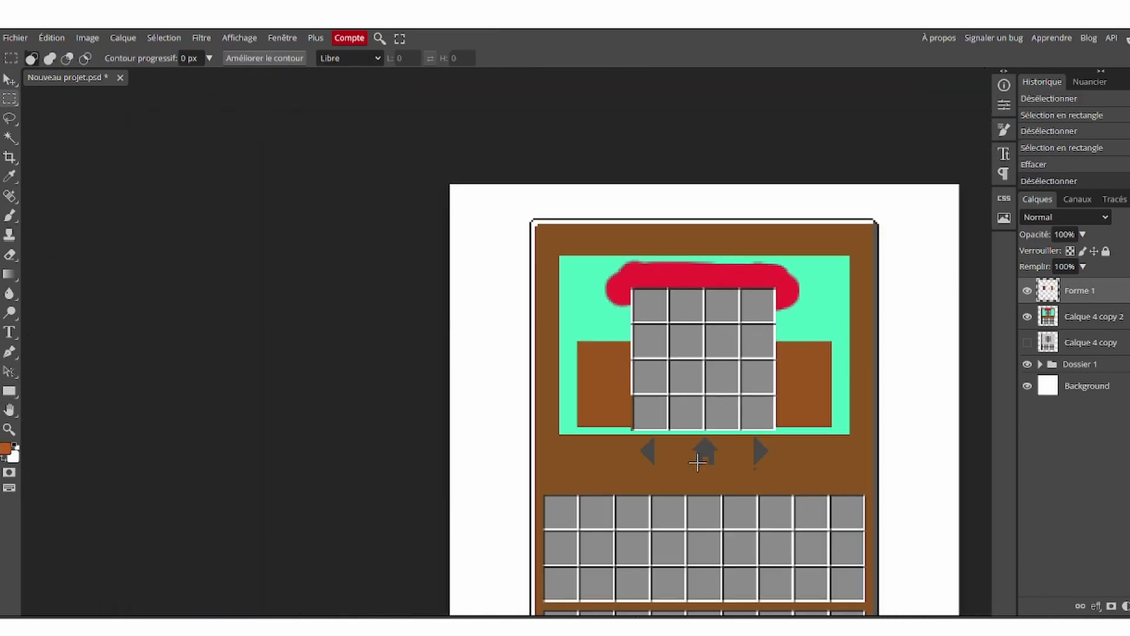
scroll(697, 461, "up", 5)
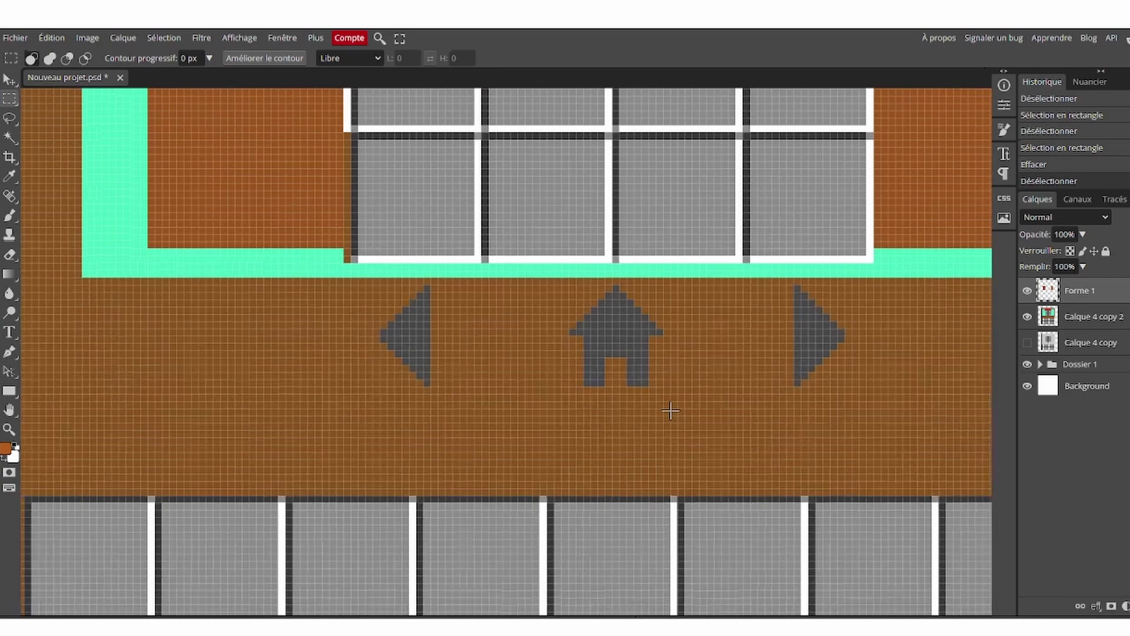
scroll(628, 348, "down", 5)
- Magic-wand the two brown side rectangles, then return to rectangular selection
key("w")
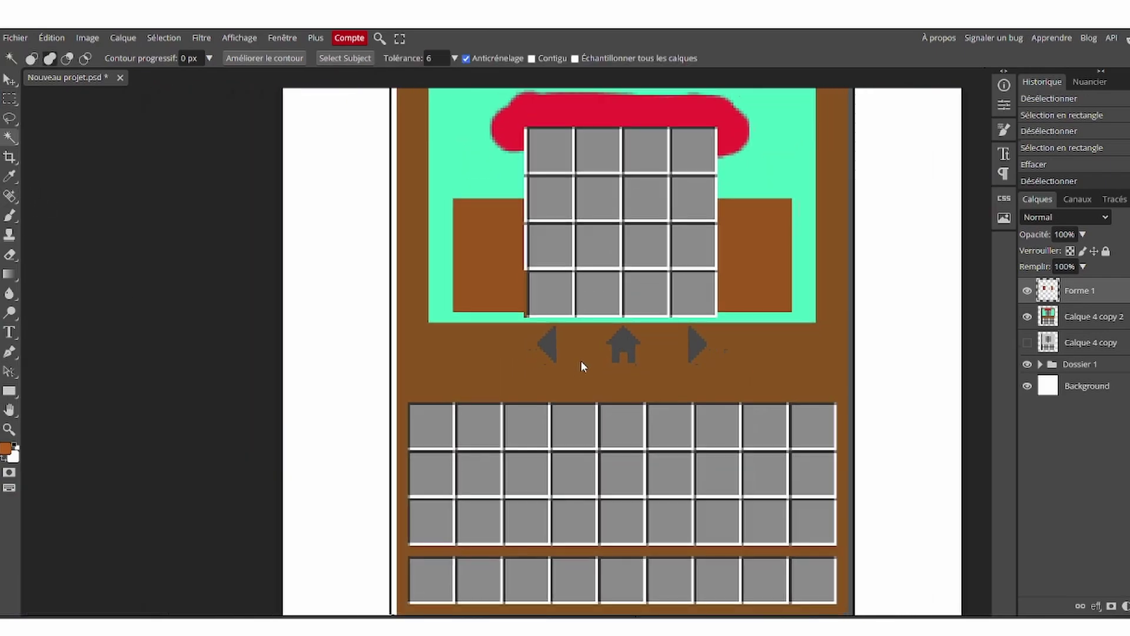
left_click(629, 349)
left_click(9, 99)
left_click(366, 231)
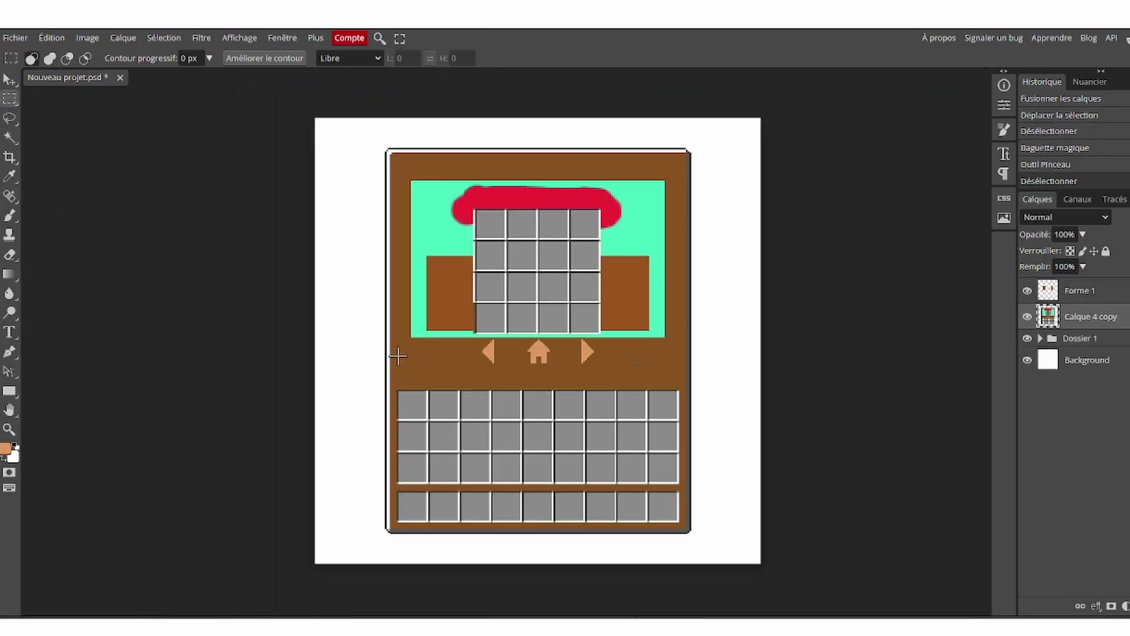
scroll(545, 366, "up", 2)
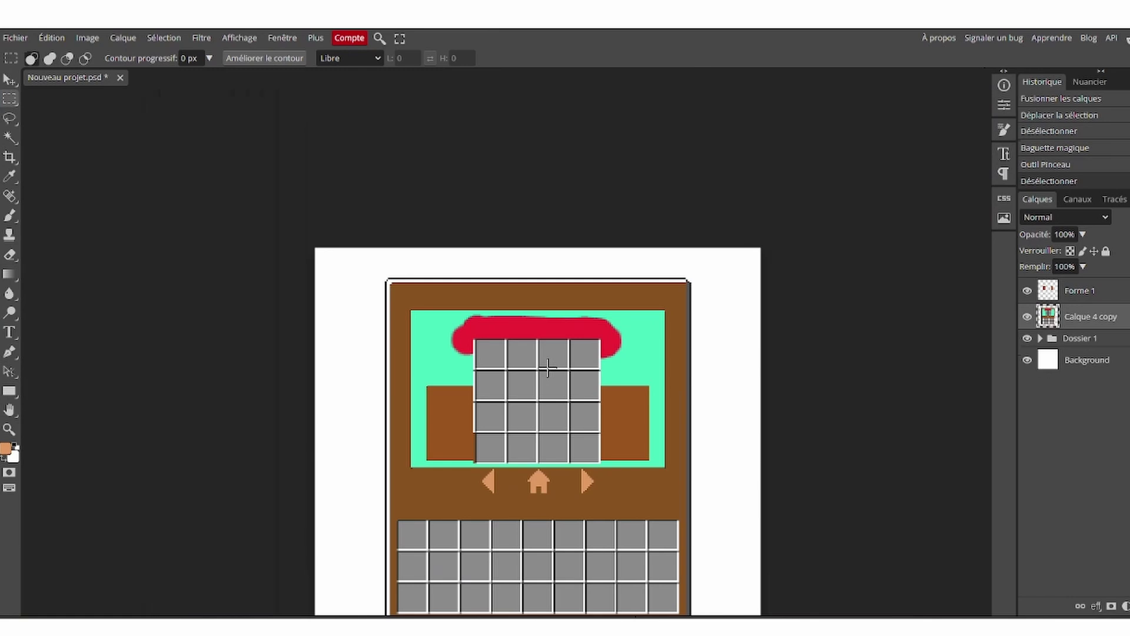
scroll(552, 371, "down", 2)
scroll(571, 398, "down", 5)
scroll(571, 353, "up", 3)
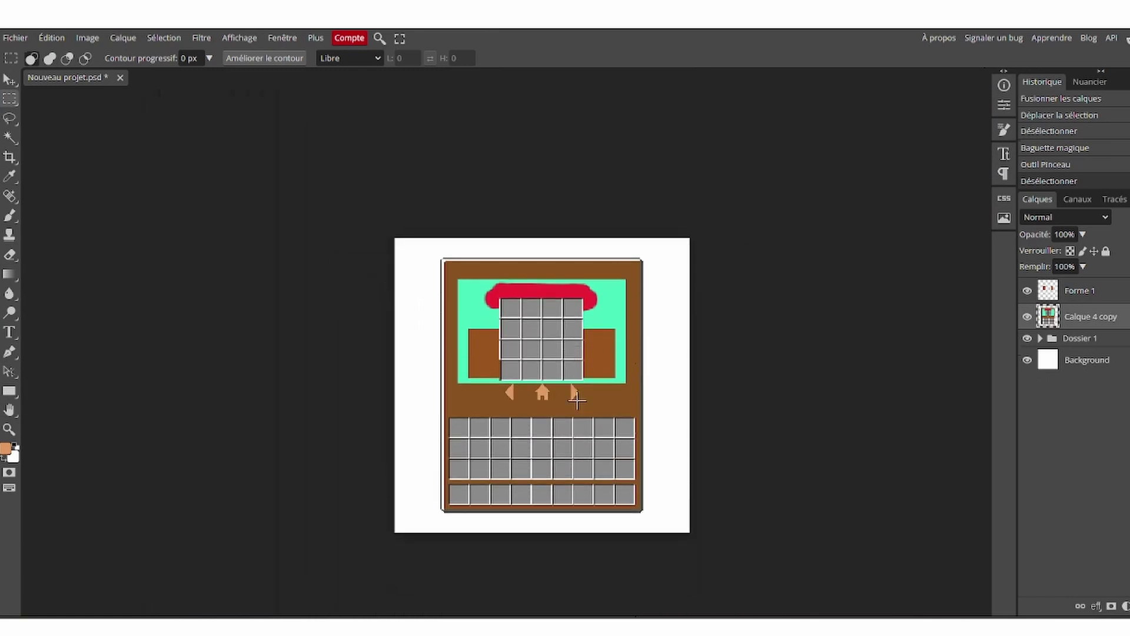
- Export the GUI as the PNG 'base_gui' and bring up the Filter menu
left_click(16, 37)
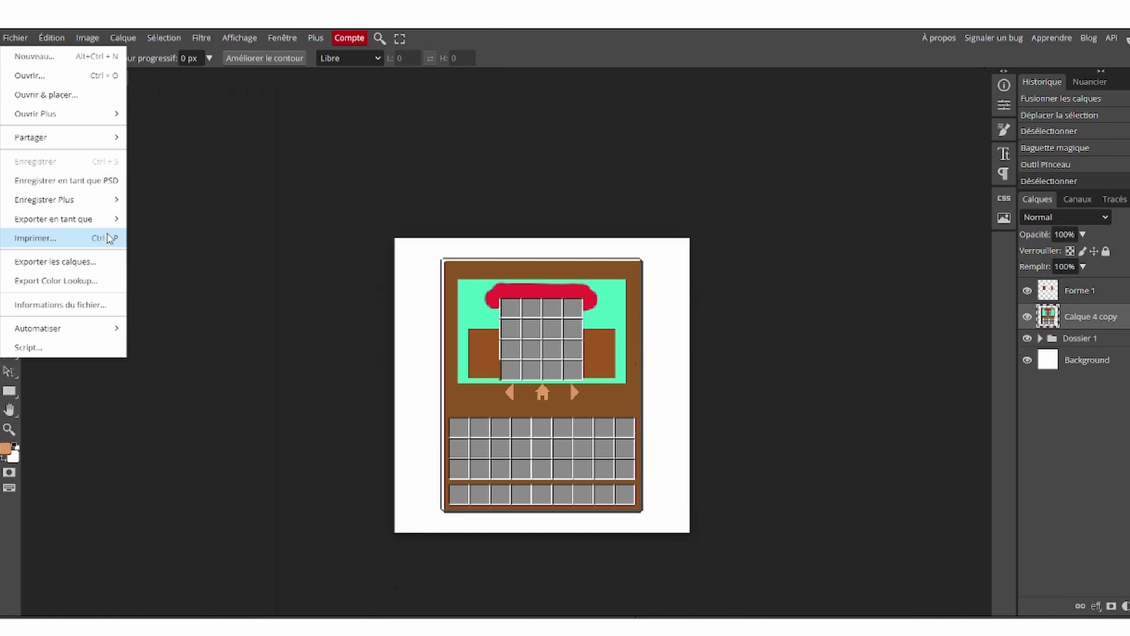
left_click(139, 217)
left_click(486, 317)
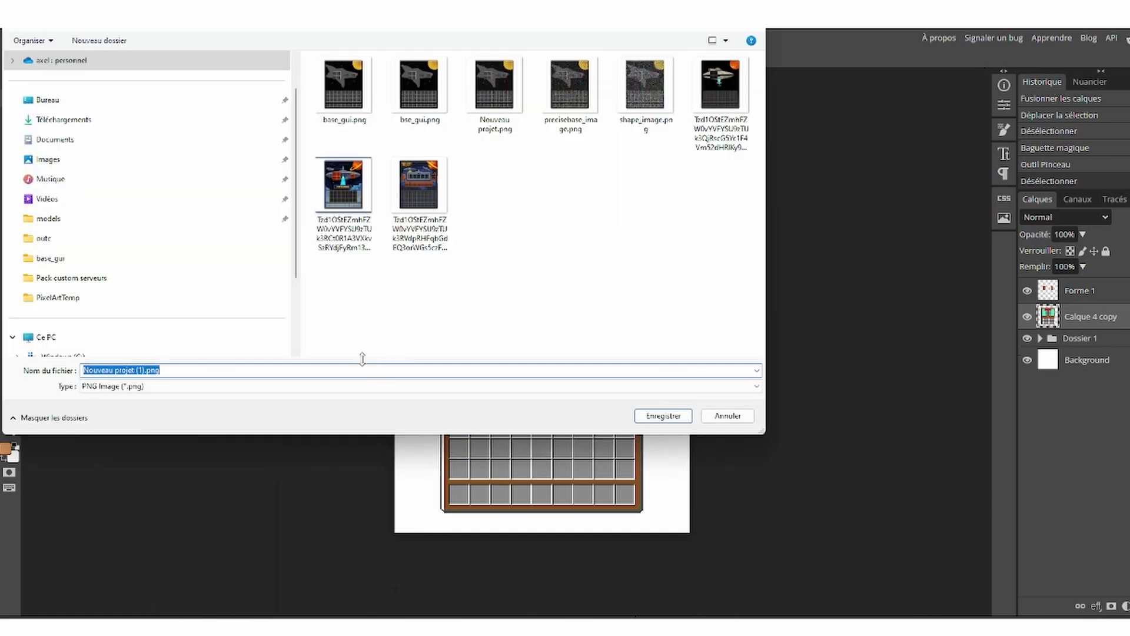
type("base_gui")
key("Return")
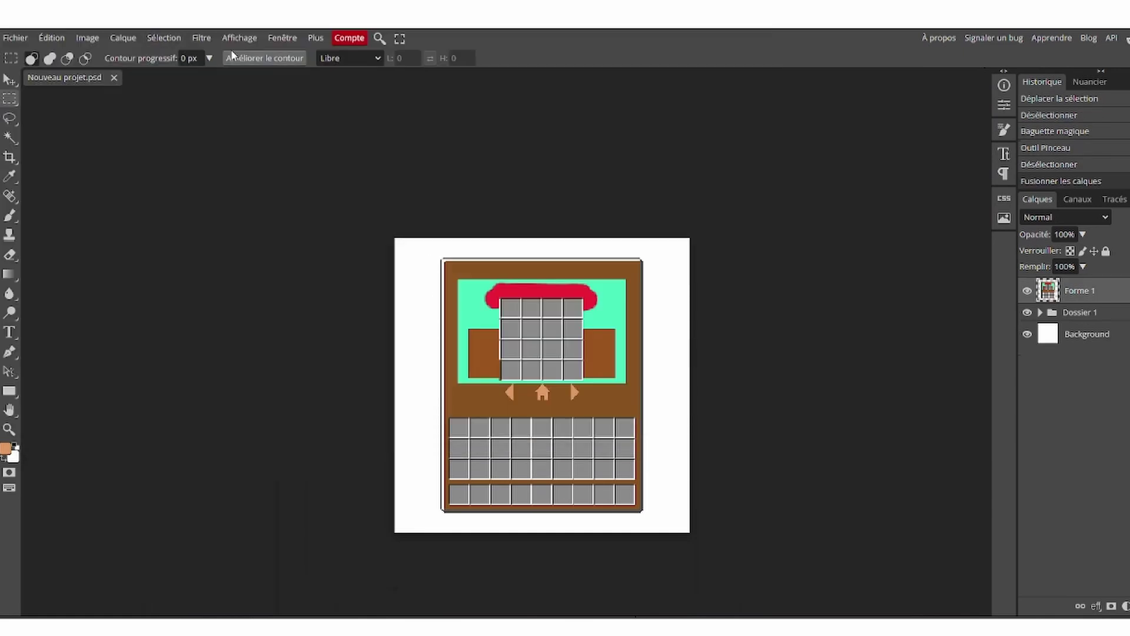
left_click(200, 44)
- Apply the Add Noise filter at 20% Gaussian to the GUI
mouse_move(291, 259)
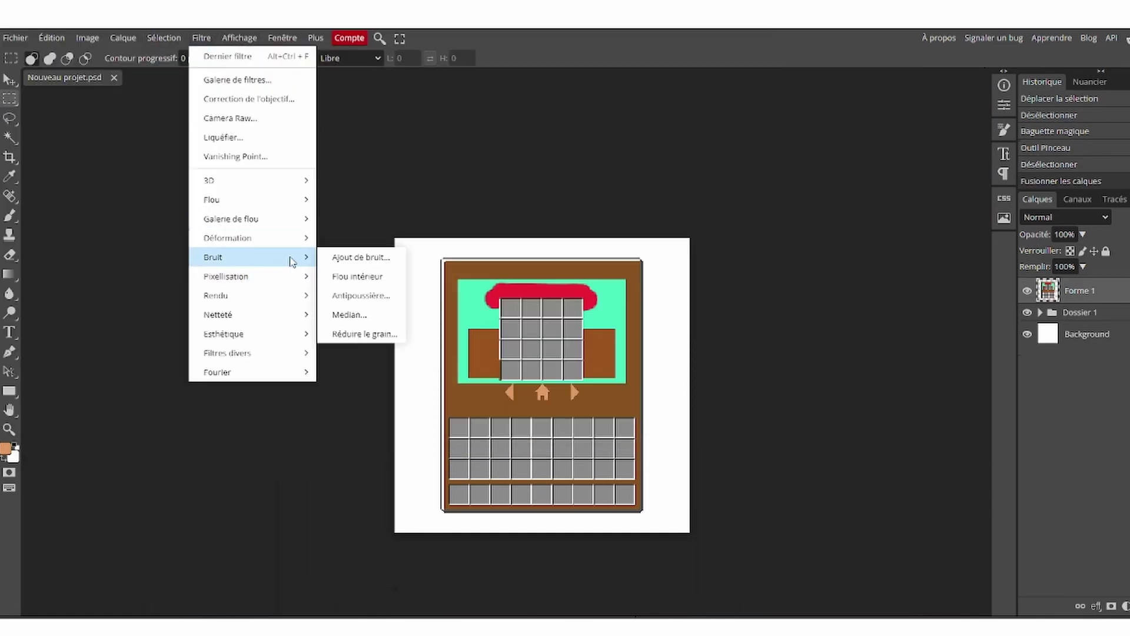
left_click(340, 259)
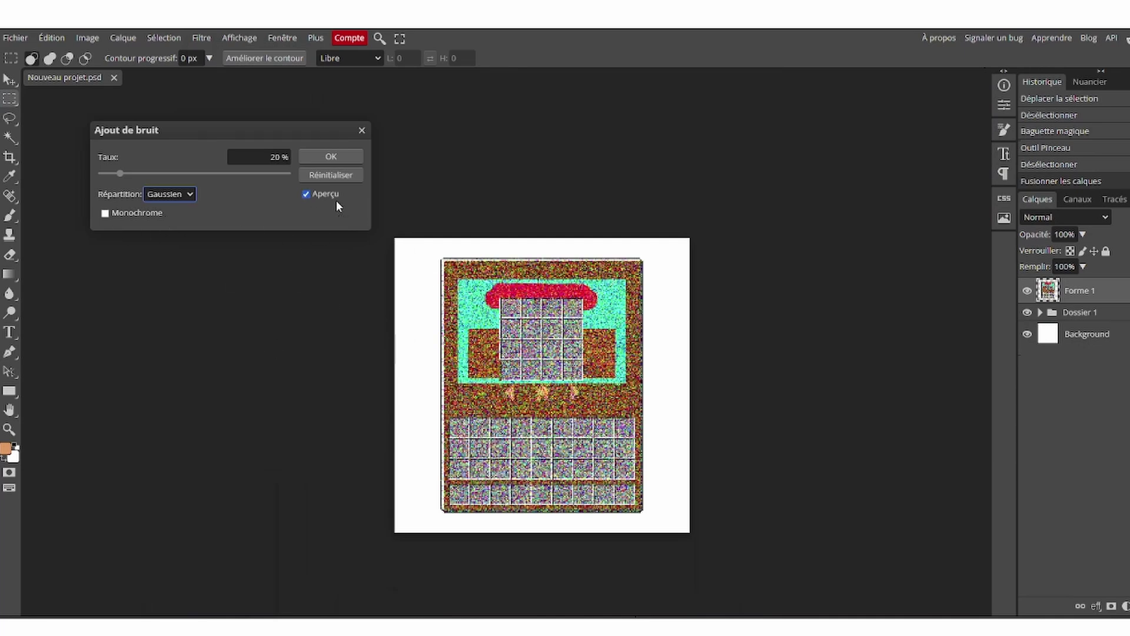
left_click(329, 157)
- Export the image as a PNG named 'base_Image_shape'
left_click(16, 38)
mouse_move(64, 219)
left_click(150, 219)
triple_click(456, 168)
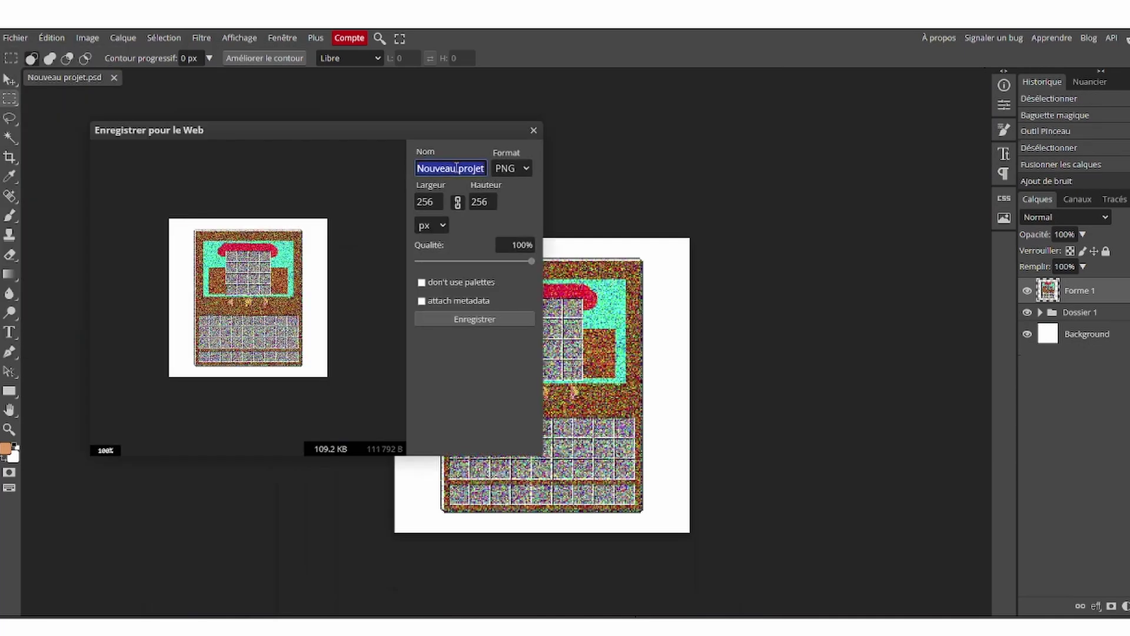
type("base_Ima")
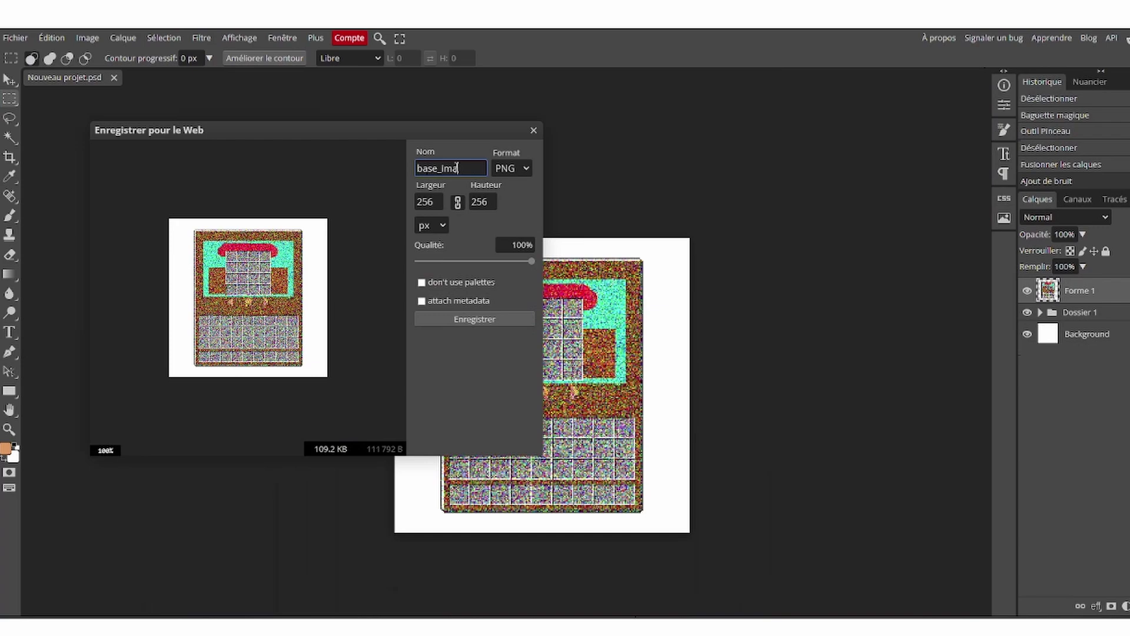
type("ge_shape")
left_click(474, 319)
left_click(654, 406)
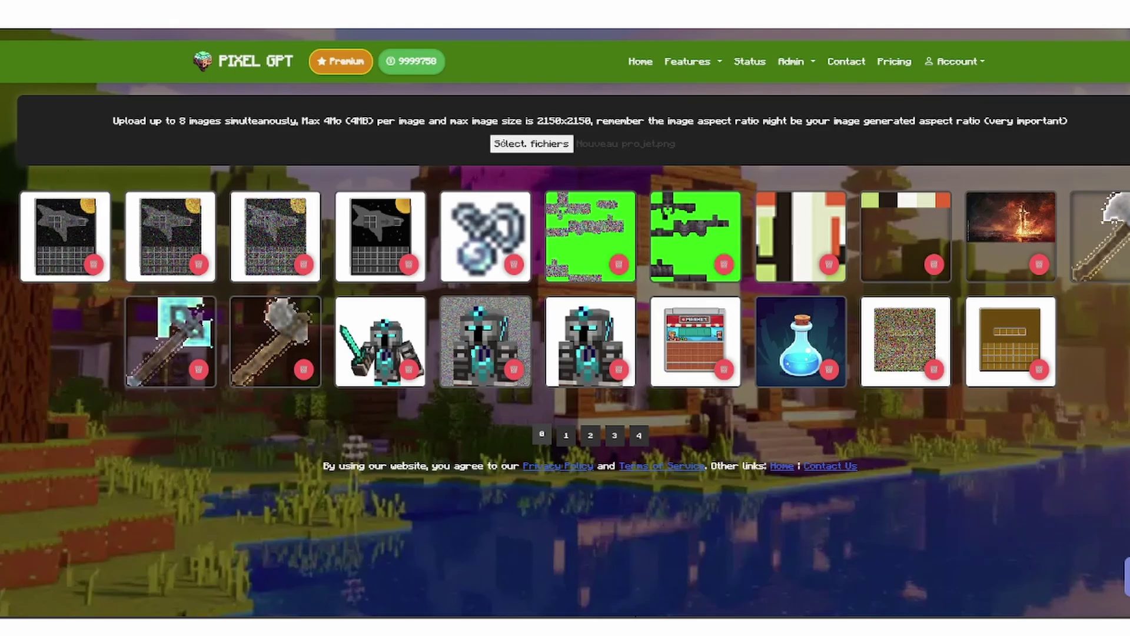
- Scroll down the model list and pick Ultimate extreme mc any gui alpha V1
left_click(954, 61)
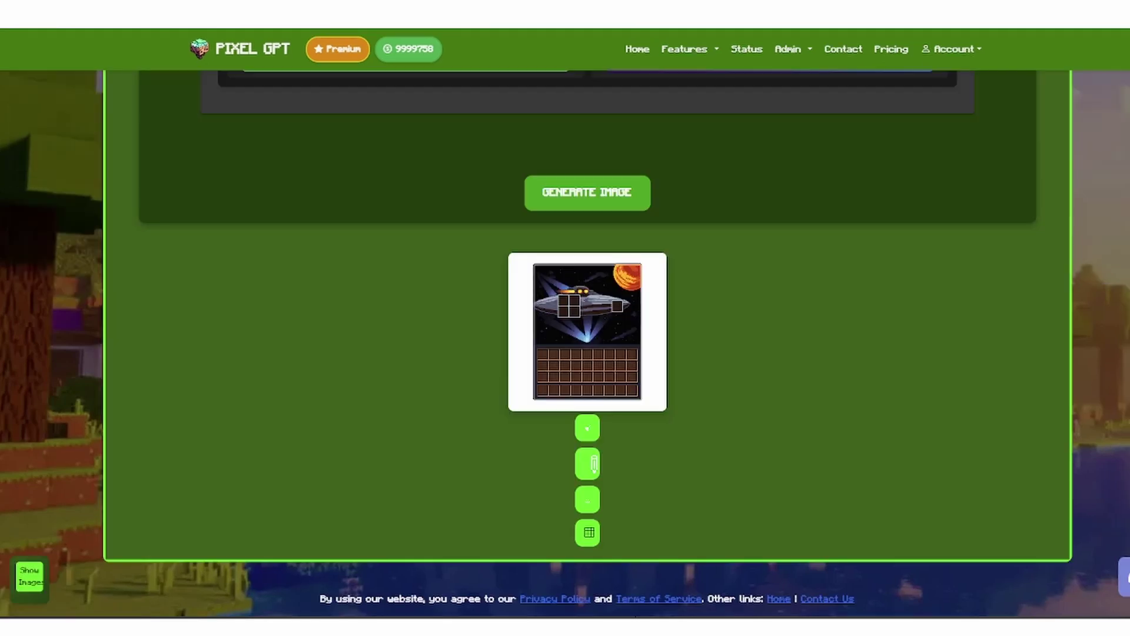
scroll(416, 228, "up", 16)
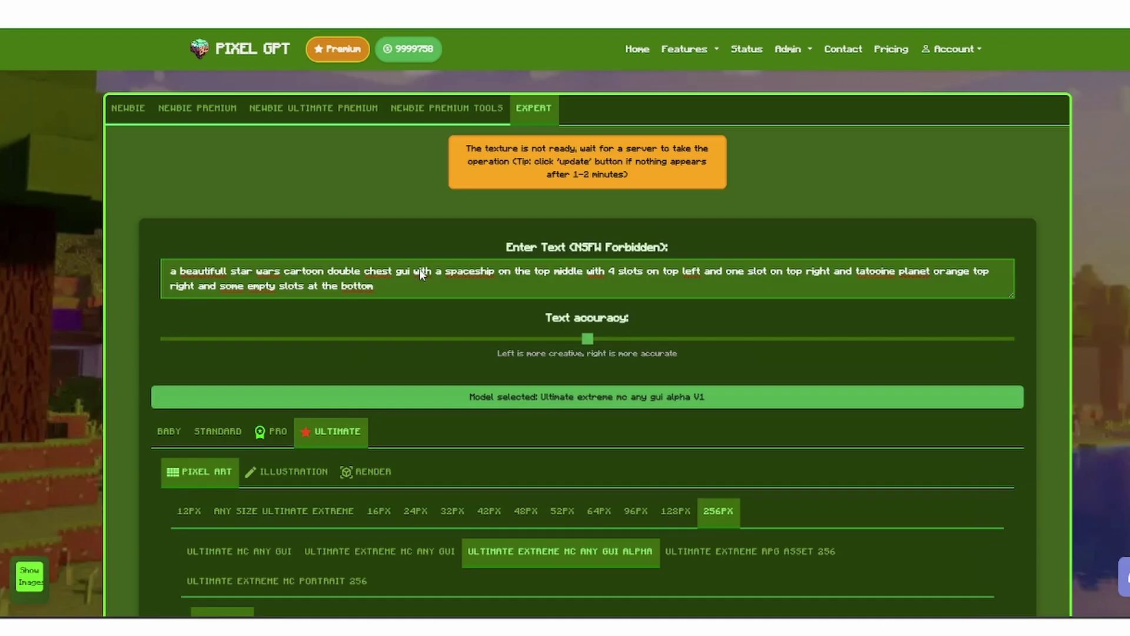
scroll(547, 303, "down", 4)
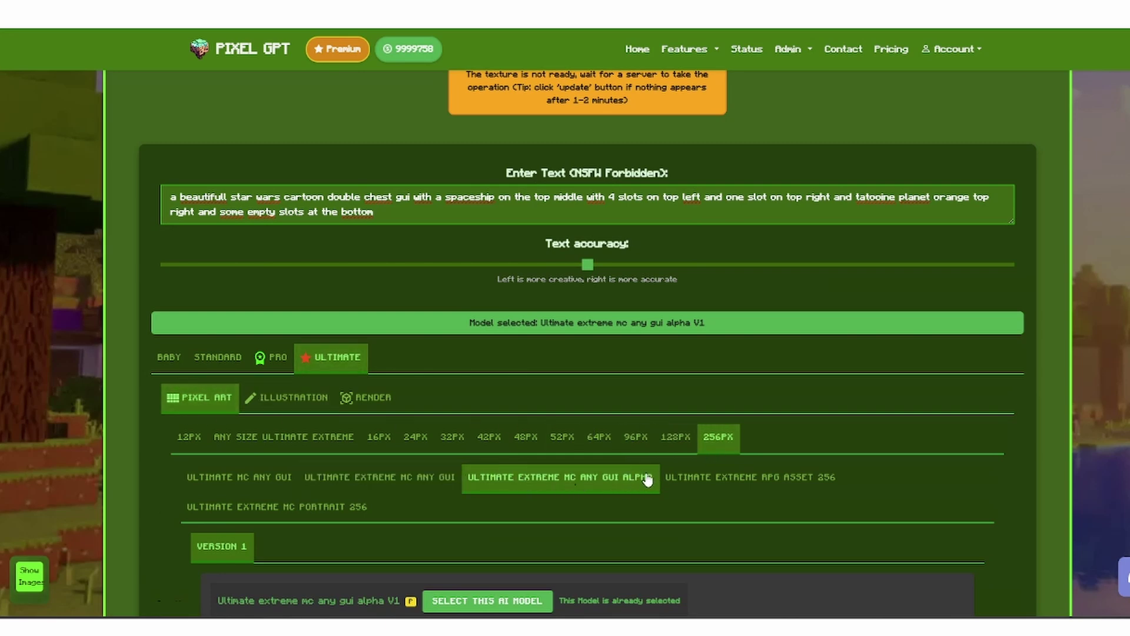
scroll(647, 479, "down", 5)
left_click(515, 303)
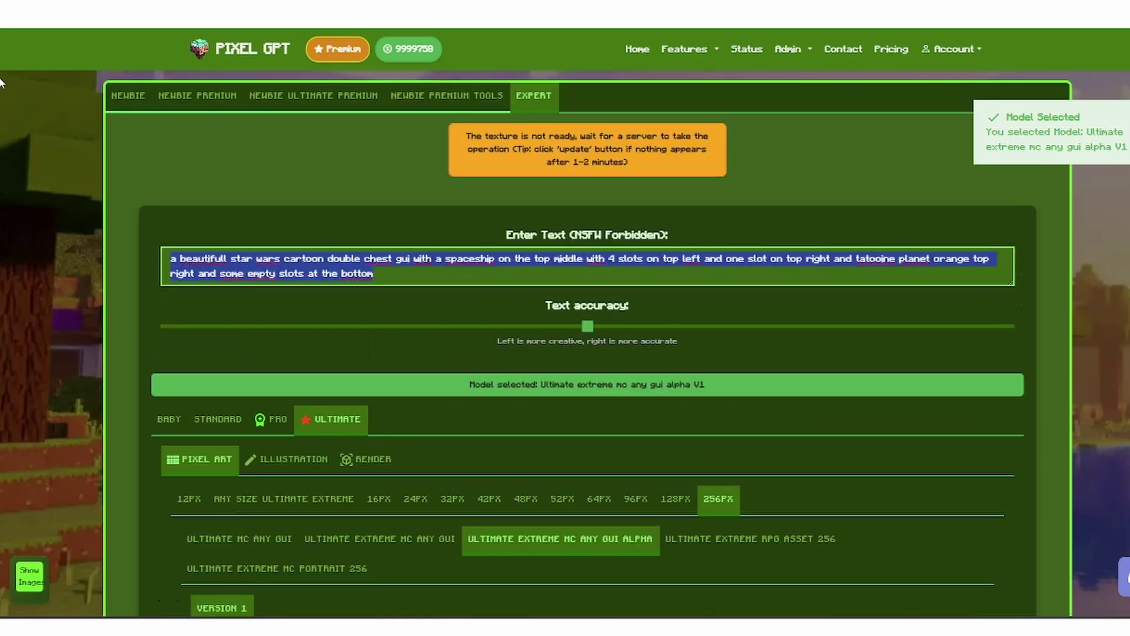
- Enter a prompt for a beautiful cartoon shop double chest GUI with decorations and empty bottom slots
type("a beautifull shop dou")
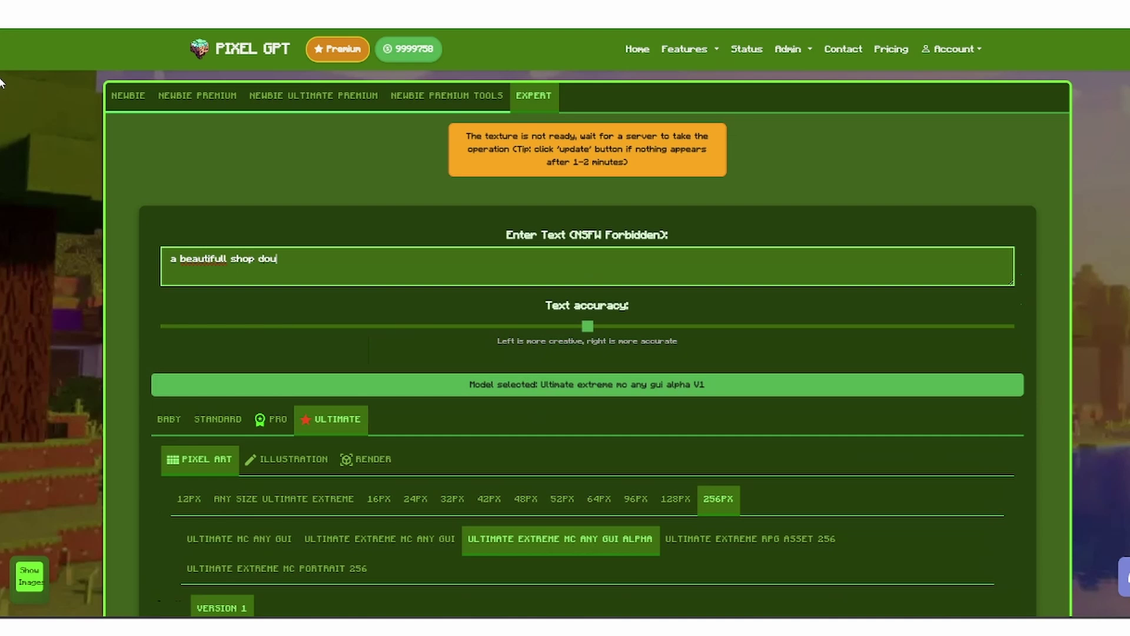
type("ble chest gui with empty slots at the bot")
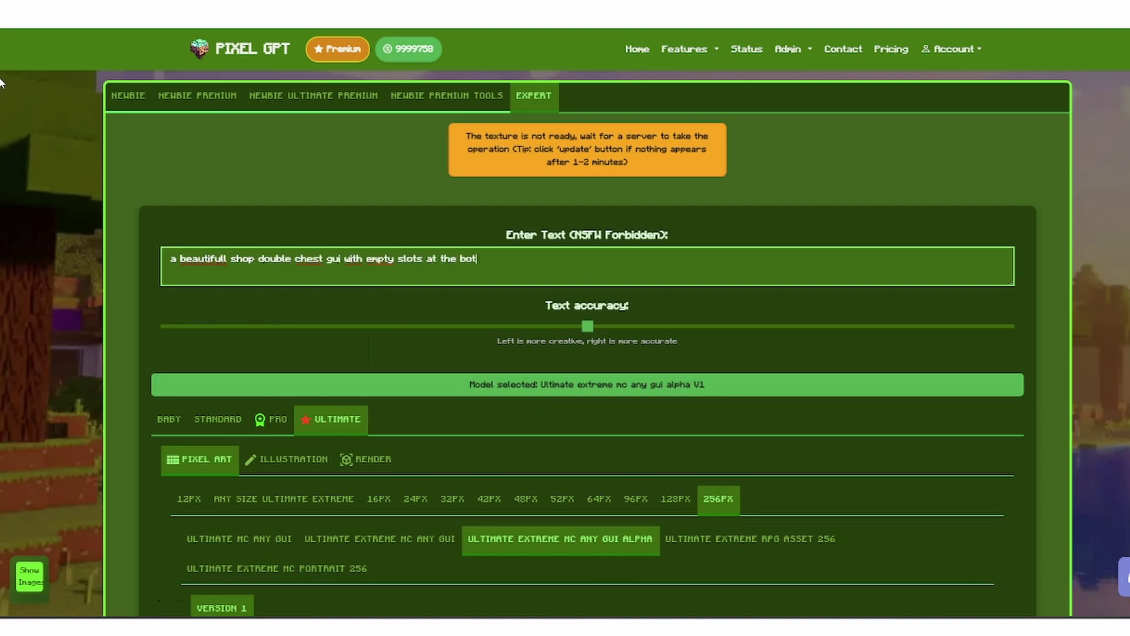
type("tom and a")
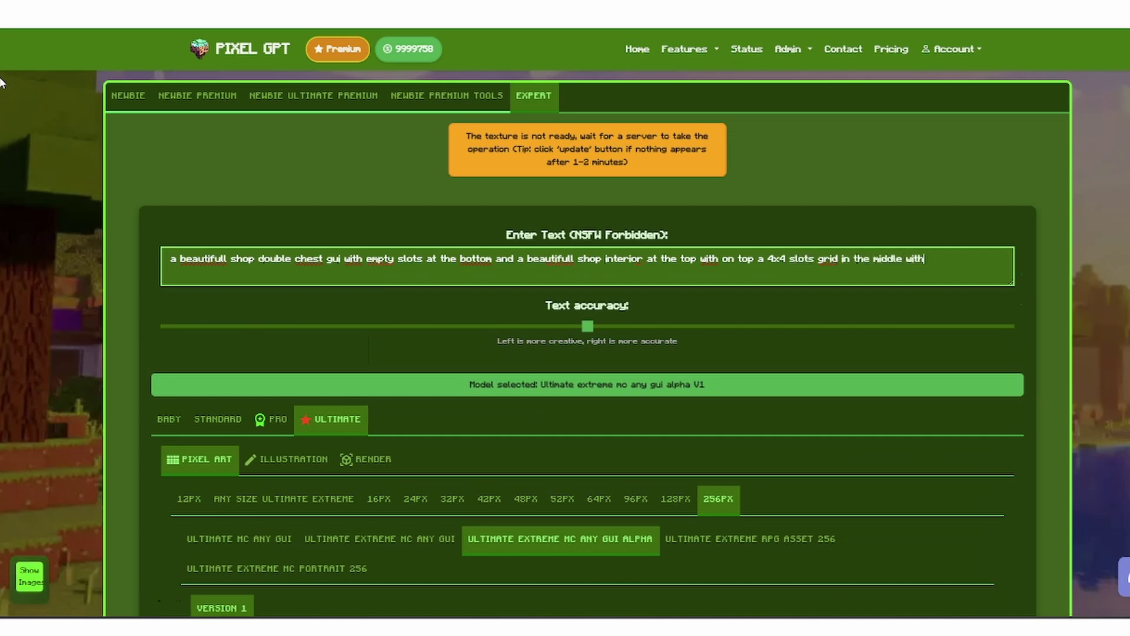
type("rations and details")
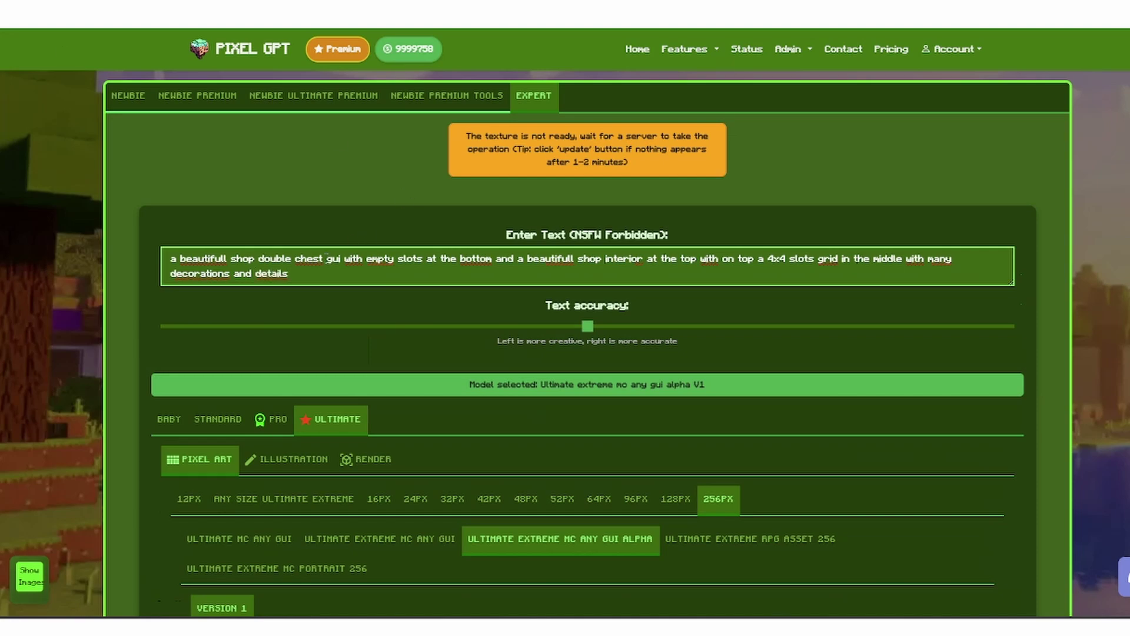
type("cartoon")
scroll(293, 407, "up", 1)
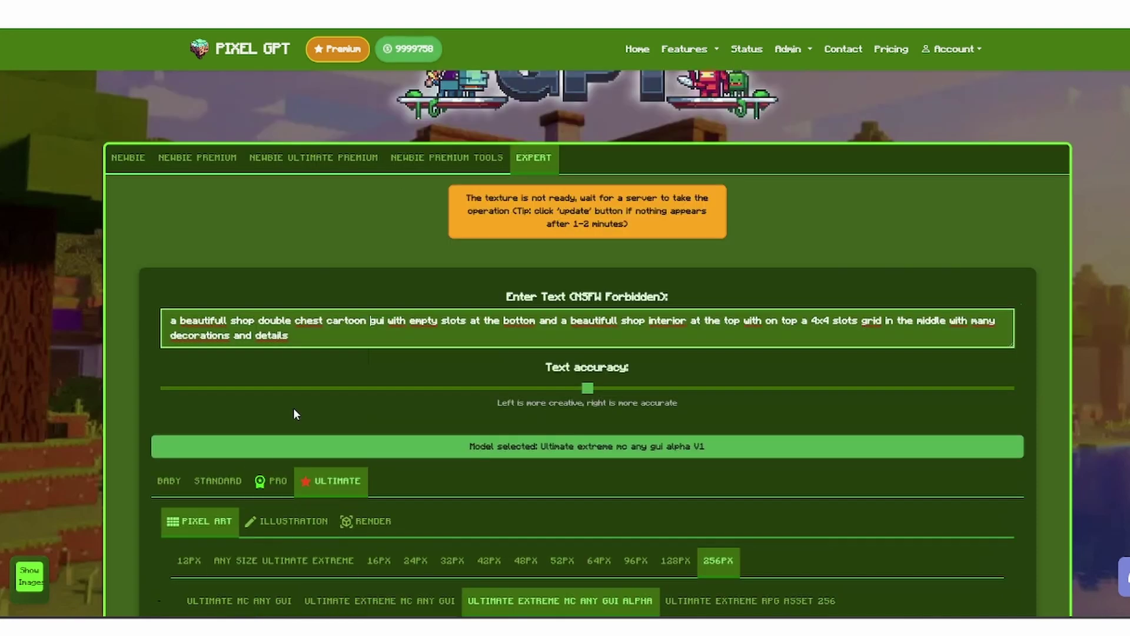
scroll(294, 410, "down", 7)
- Reselect the gui alpha model and set image 2 as [B] base and image 1 as [Sh] shape
left_click(484, 299)
scroll(498, 386, "down", 9)
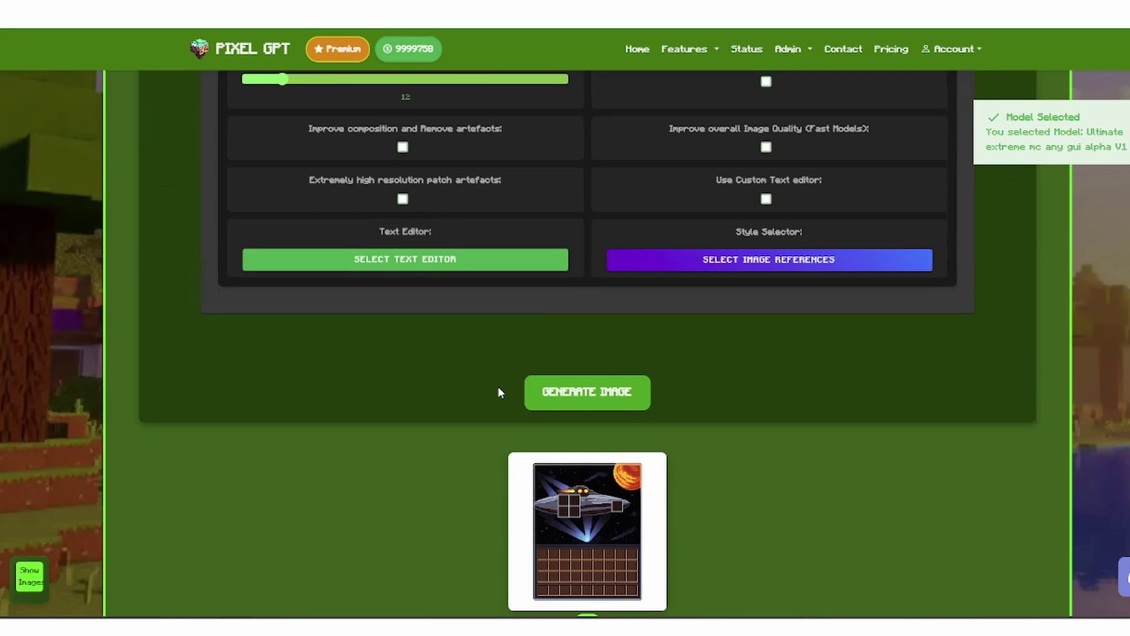
left_click(753, 259)
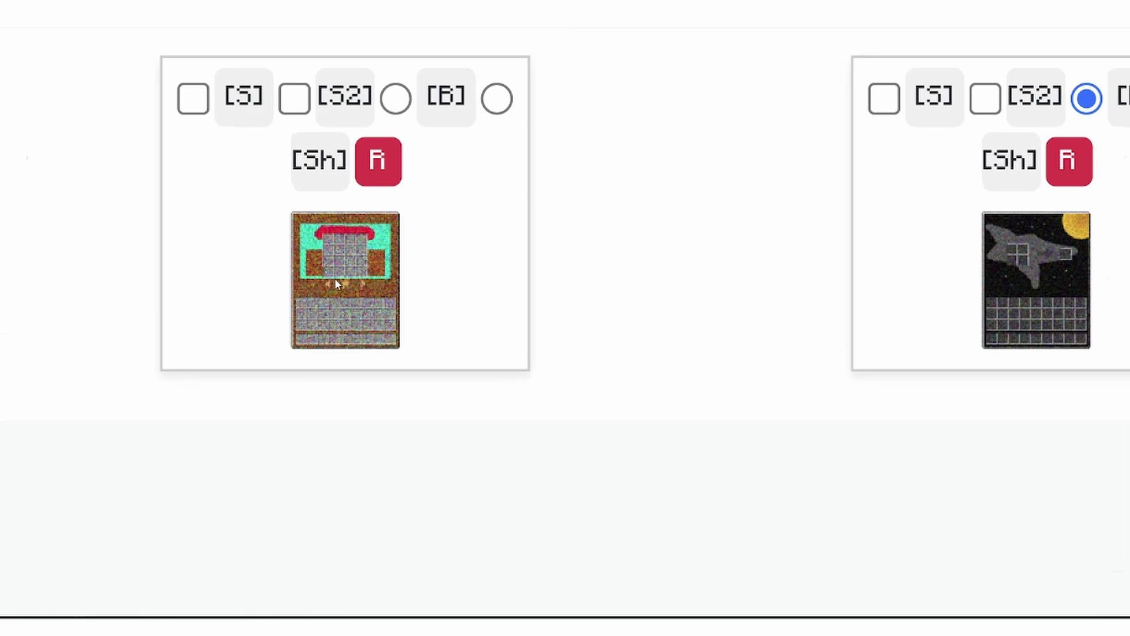
left_click(497, 97)
left_click(396, 97)
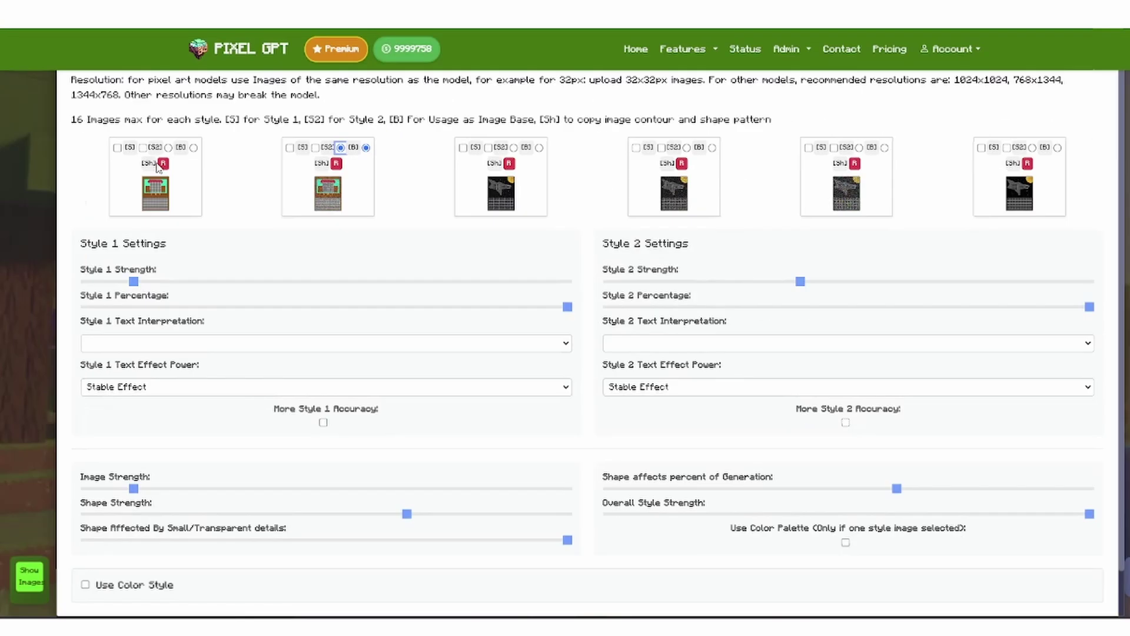
left_click(194, 148)
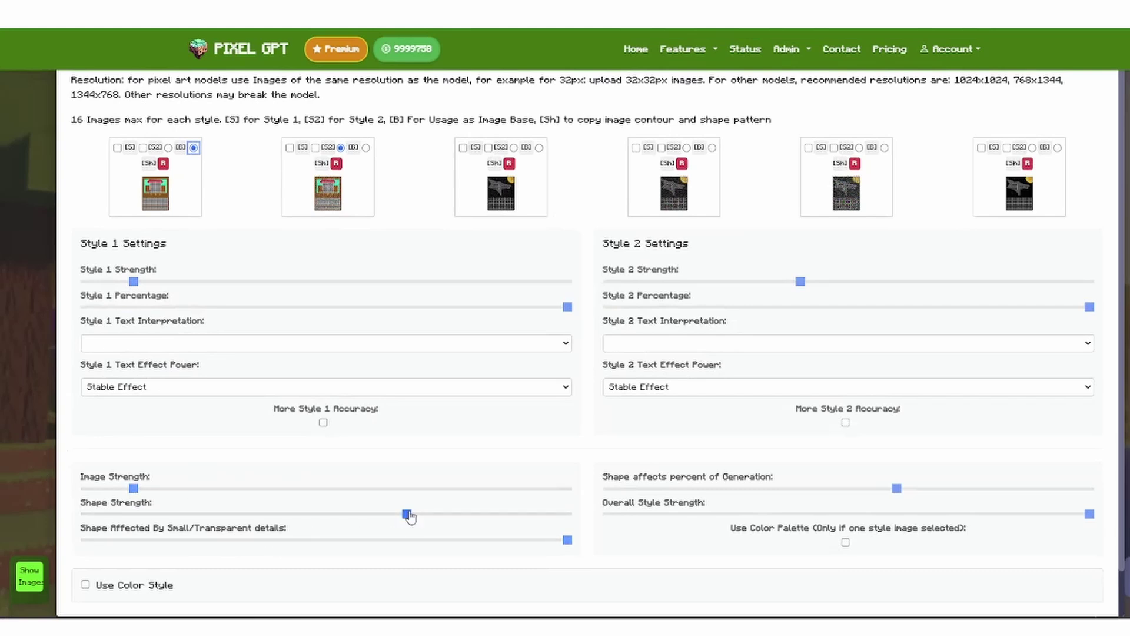
- Lower the Shape Strength by one step and close the image reference panel
left_click(568, 542)
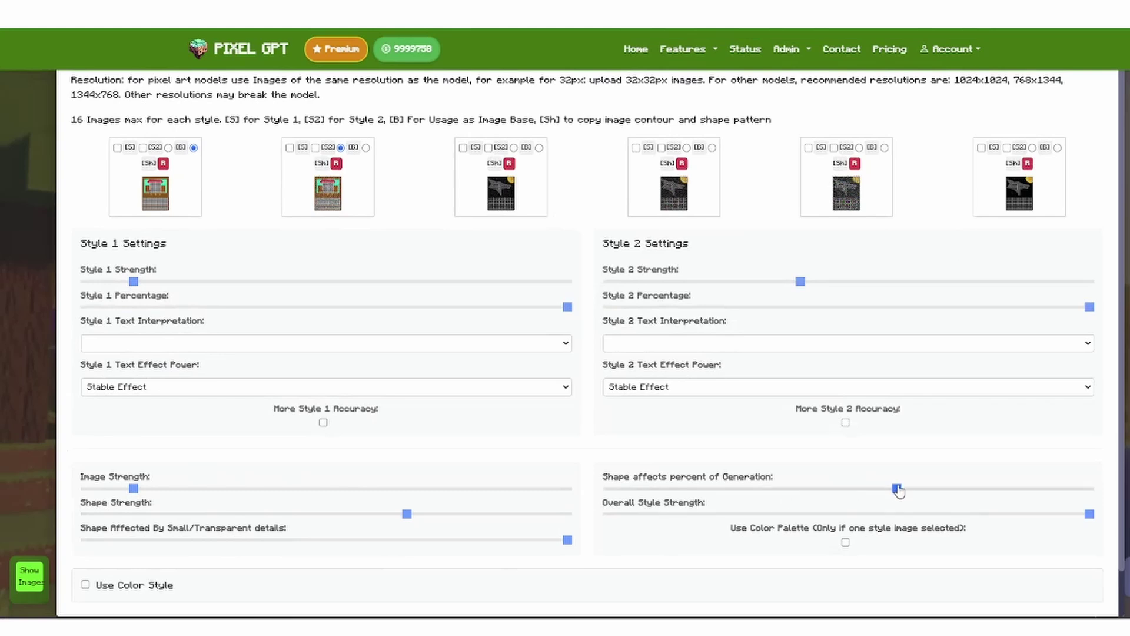
scroll(651, 457, "down", 1)
left_click(103, 582)
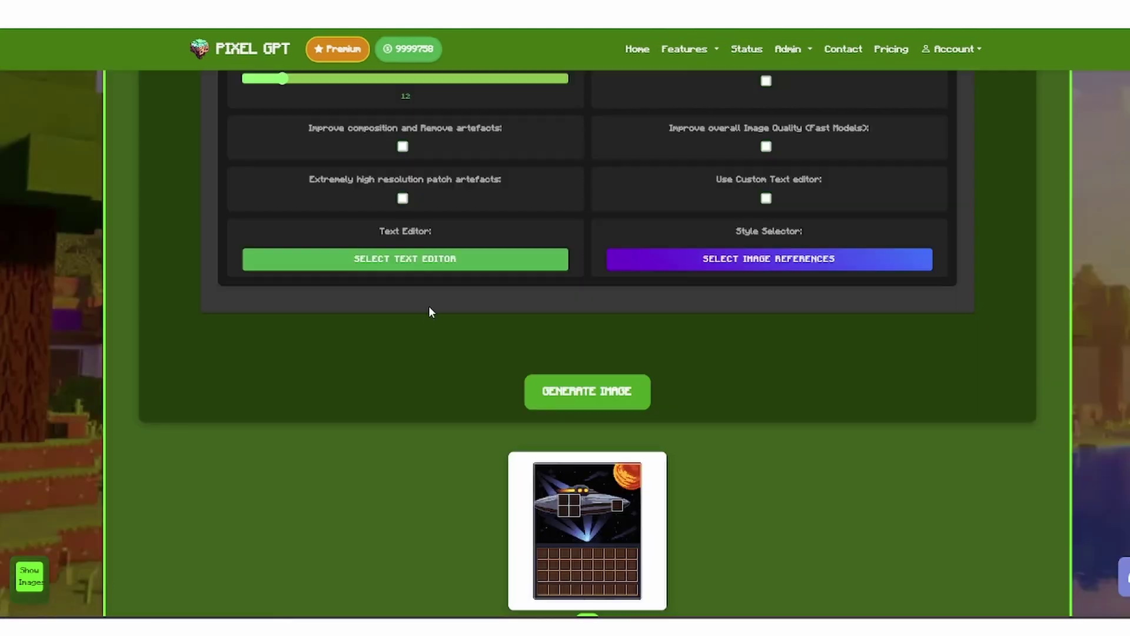
left_click(698, 265)
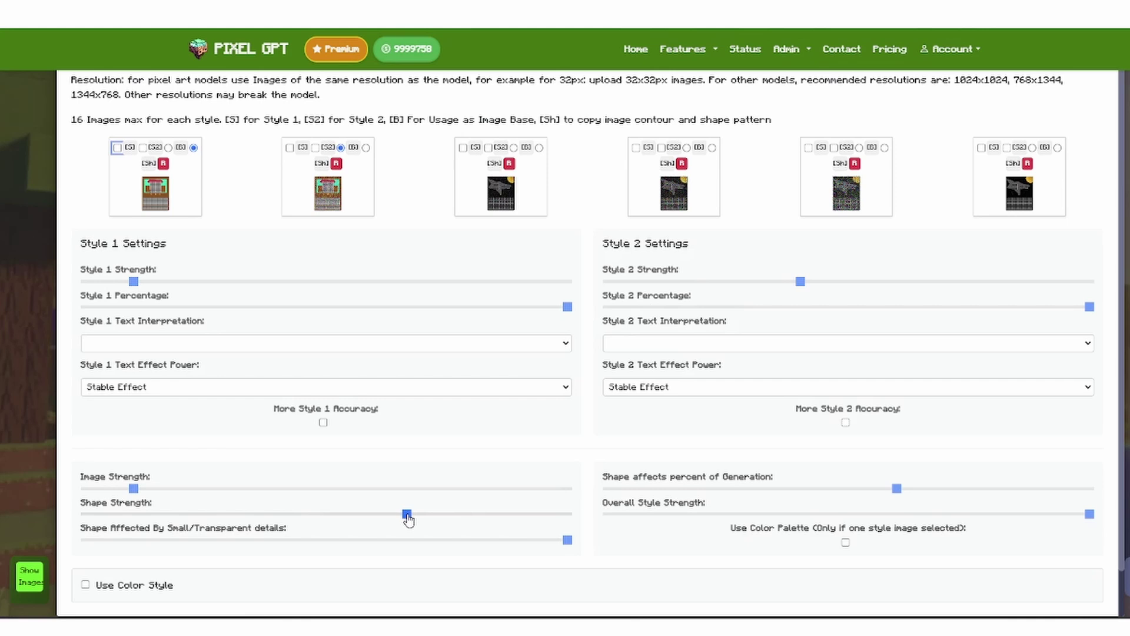
left_click(372, 514)
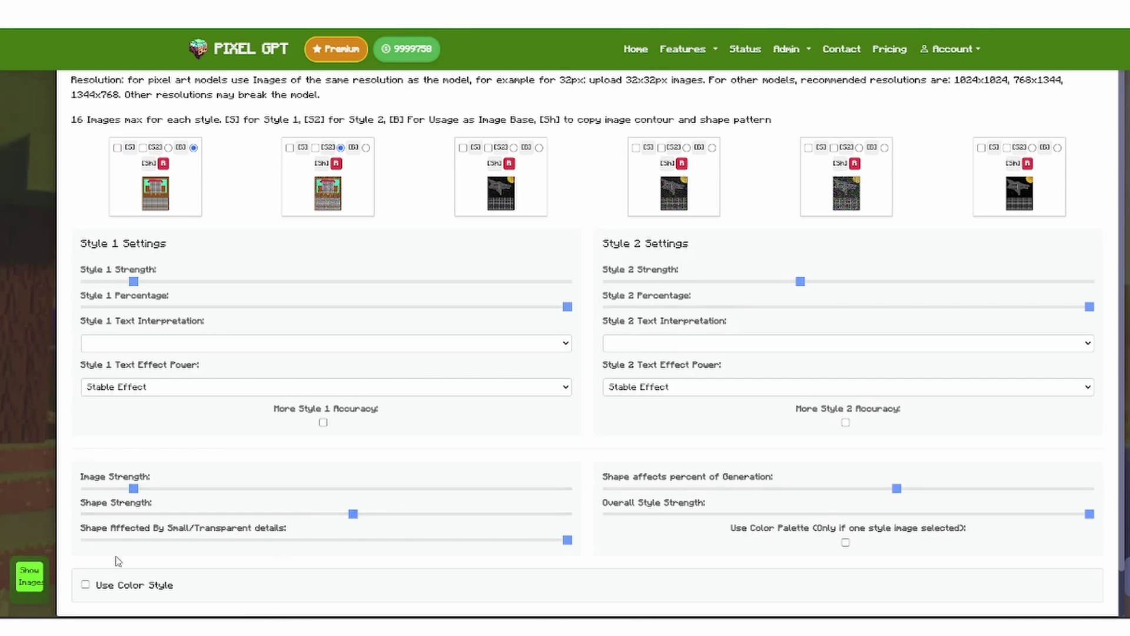
scroll(116, 560, "down", 1)
left_click(106, 581)
- Generate the new shop GUI, open it in the viewer and inspect its lower slot rows
left_click(575, 406)
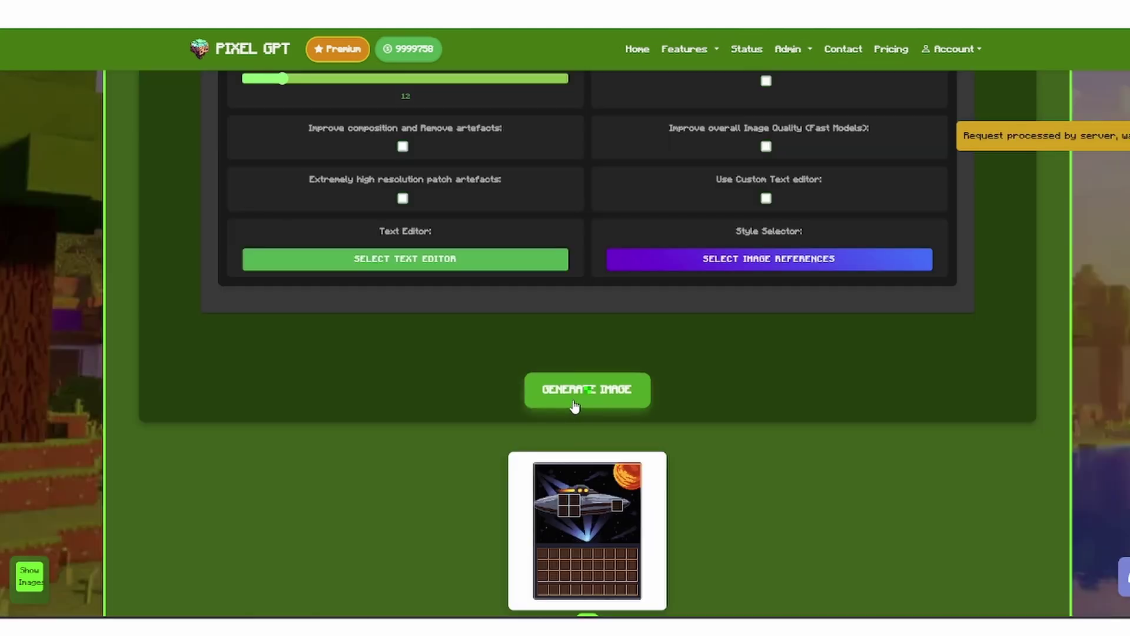
left_click(69, 291)
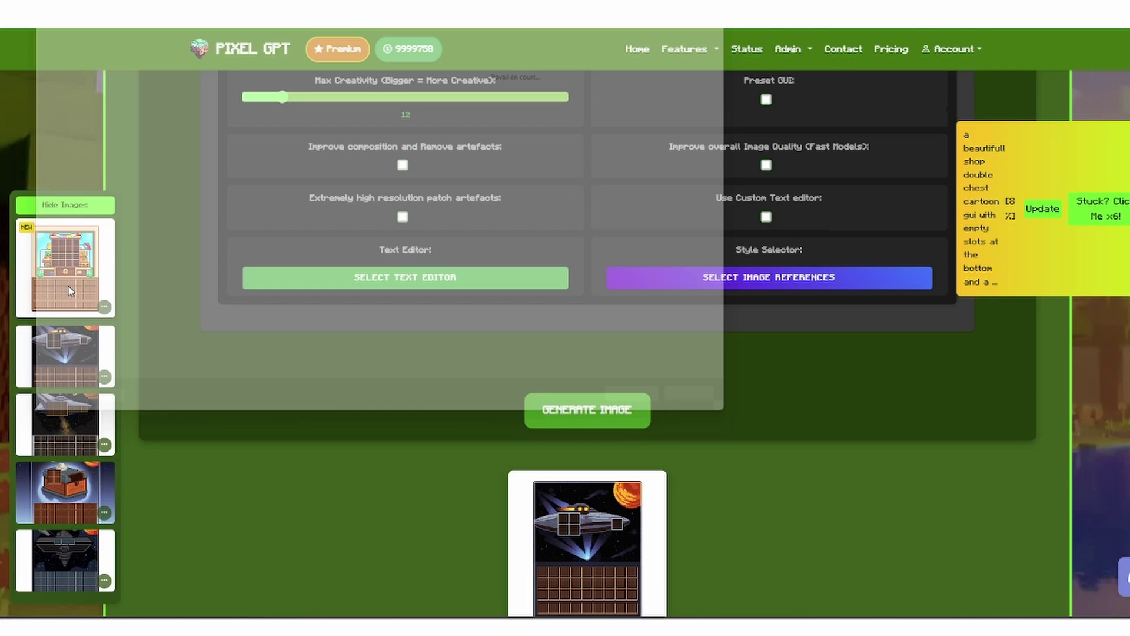
left_click(676, 417)
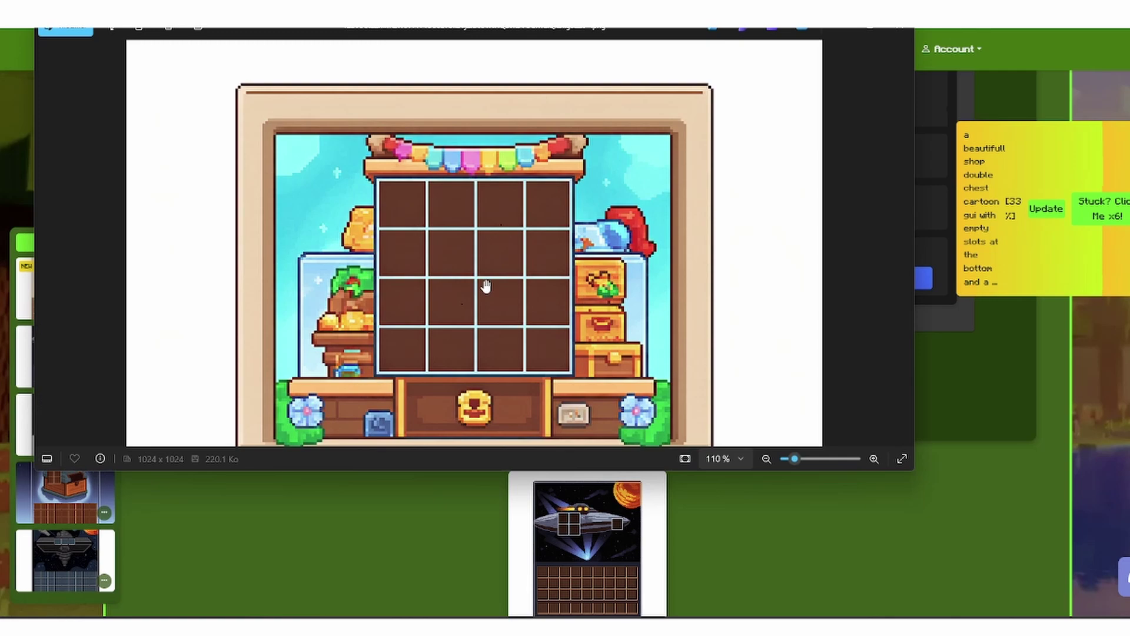
left_click_drag(533, 410, 560, 292)
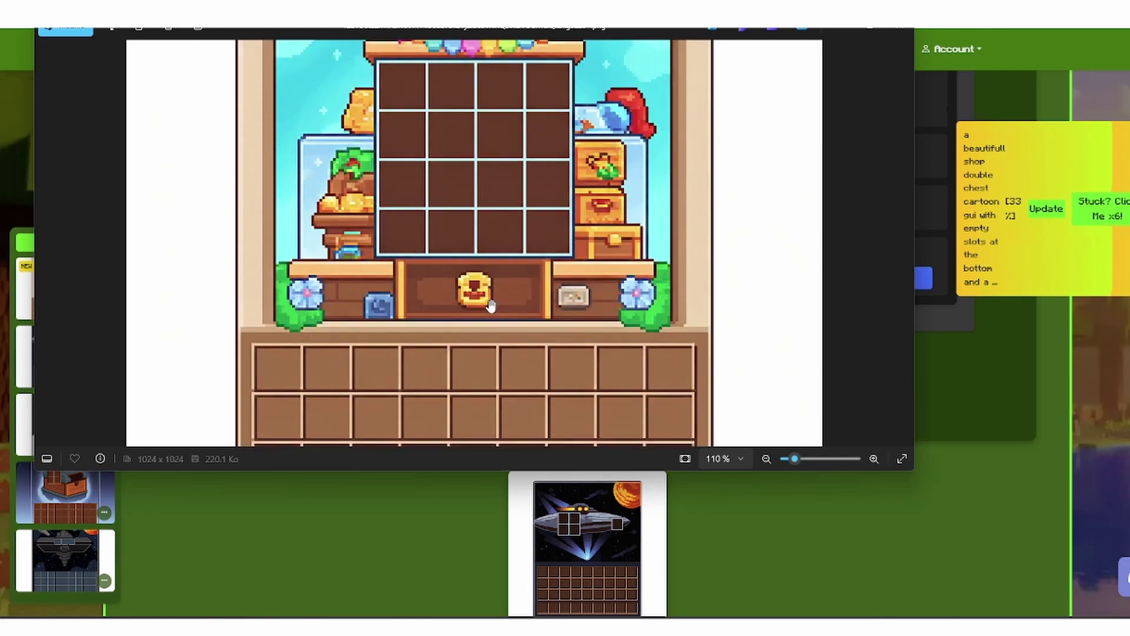
scroll(488, 303, "up", 5)
scroll(274, 206, "down", 3)
scroll(276, 203, "down", 4)
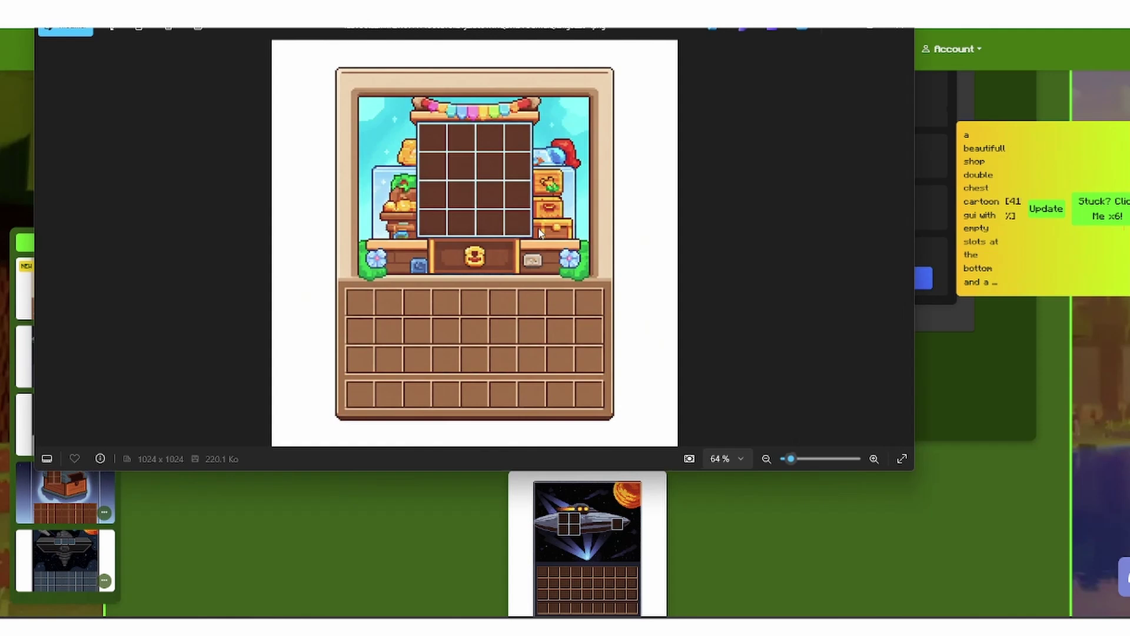
scroll(568, 471, "down", 2)
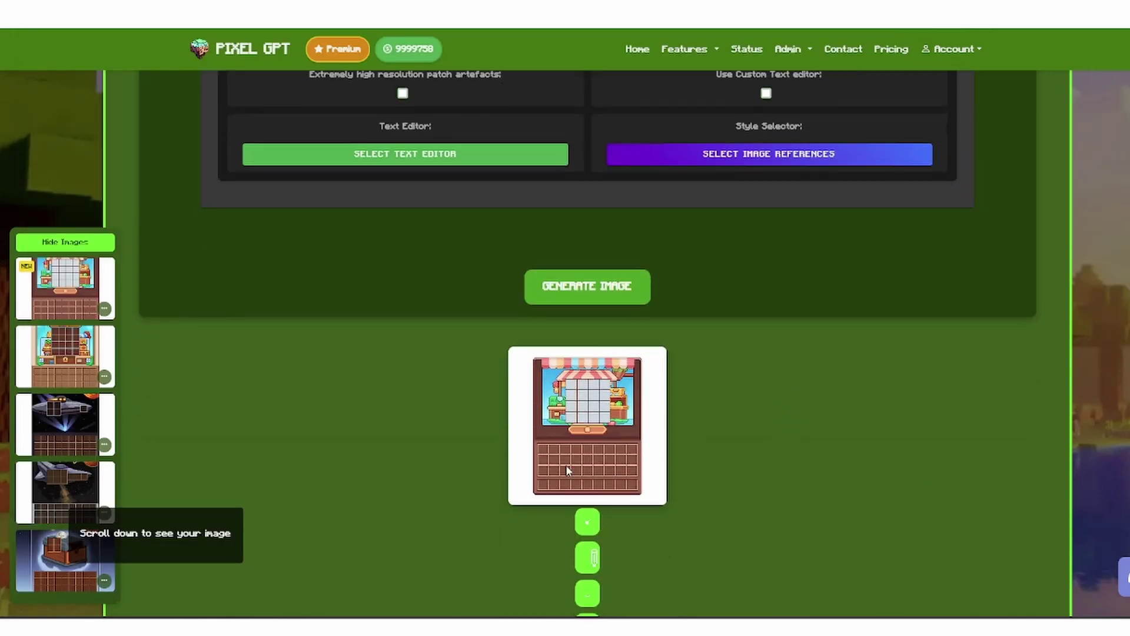
scroll(621, 406, "down", 1)
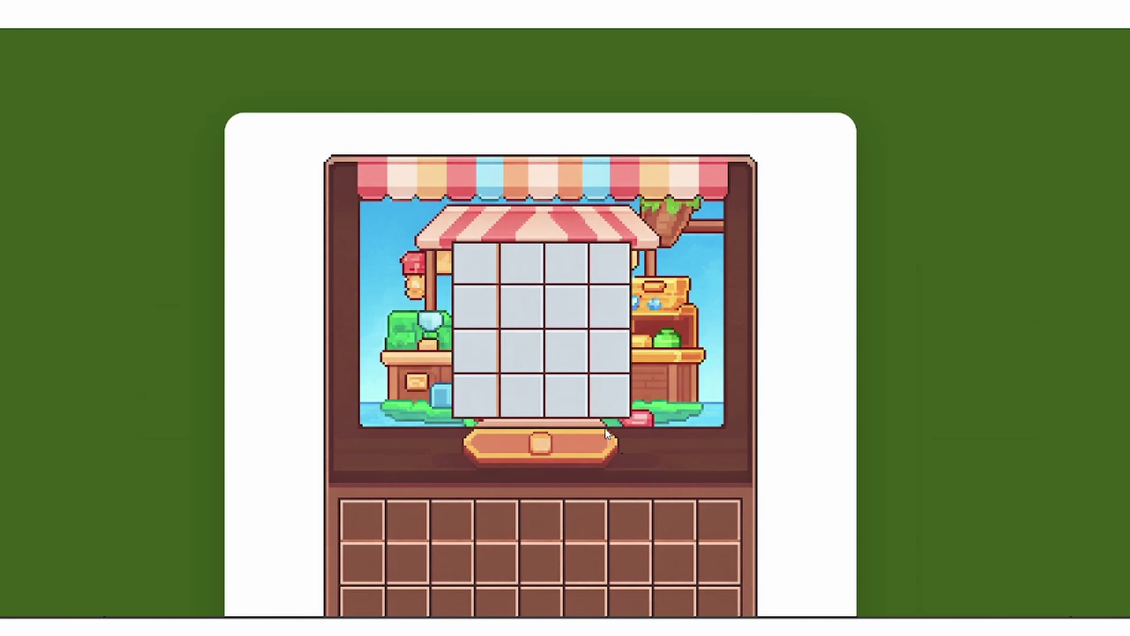
left_click_drag(601, 426, 601, 446)
scroll(601, 434, "down", 6)
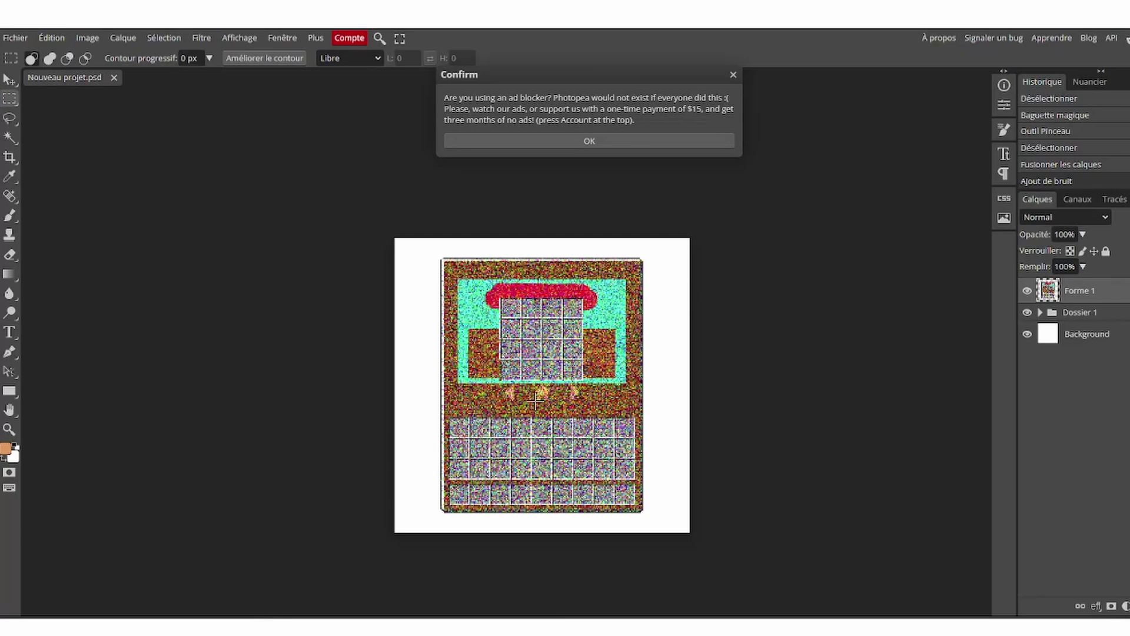
scroll(535, 401, "up", 5)
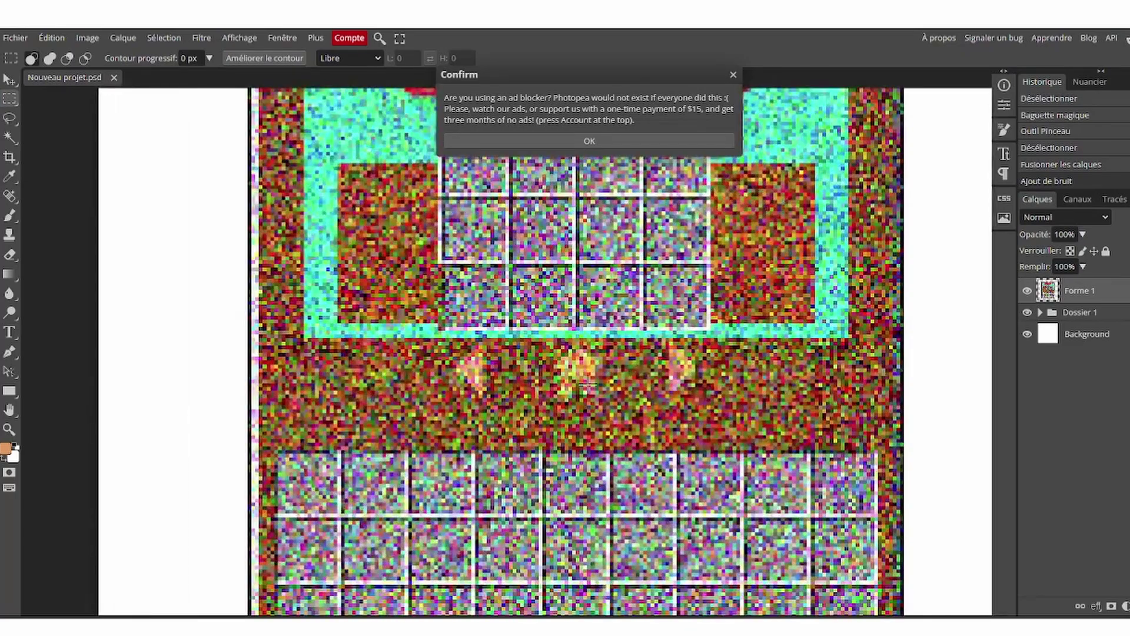
scroll(589, 377, "down", 5)
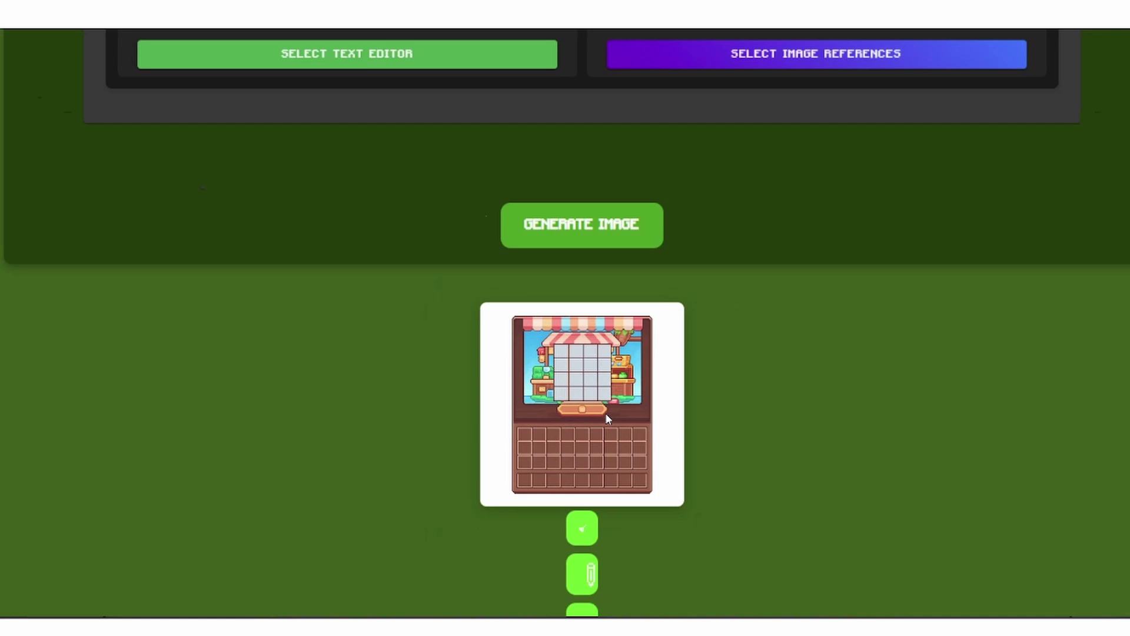
- Browse Standard > Pixel Art > 16px and apply the ICON 16 SPEED model
scroll(306, 296, "up", 20)
scroll(300, 348, "down", 9)
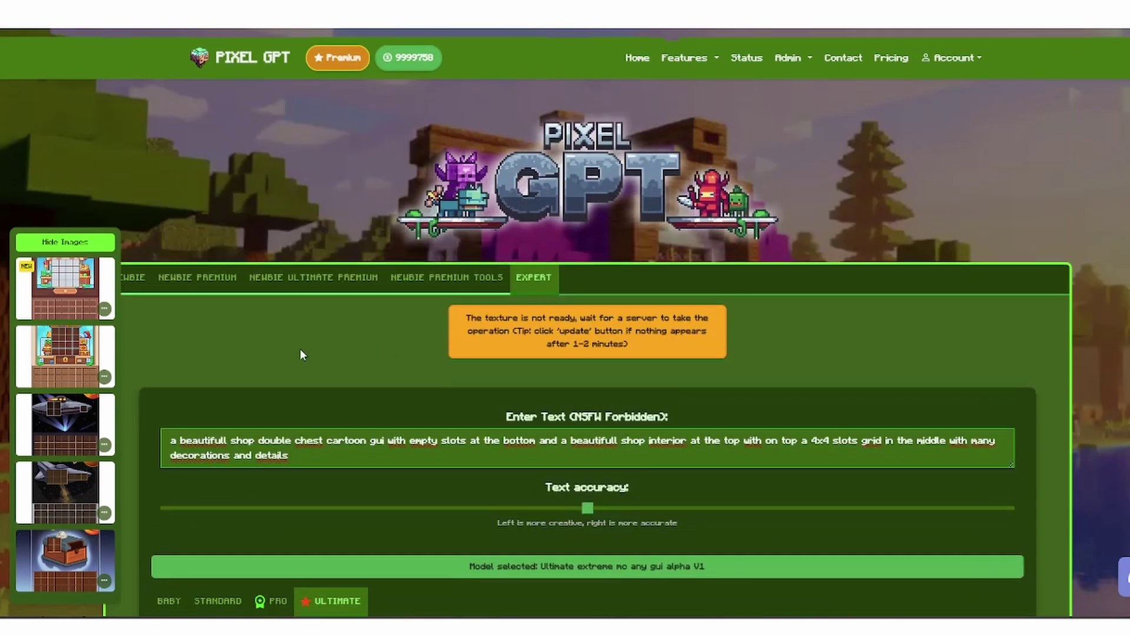
scroll(425, 330, "up", 4)
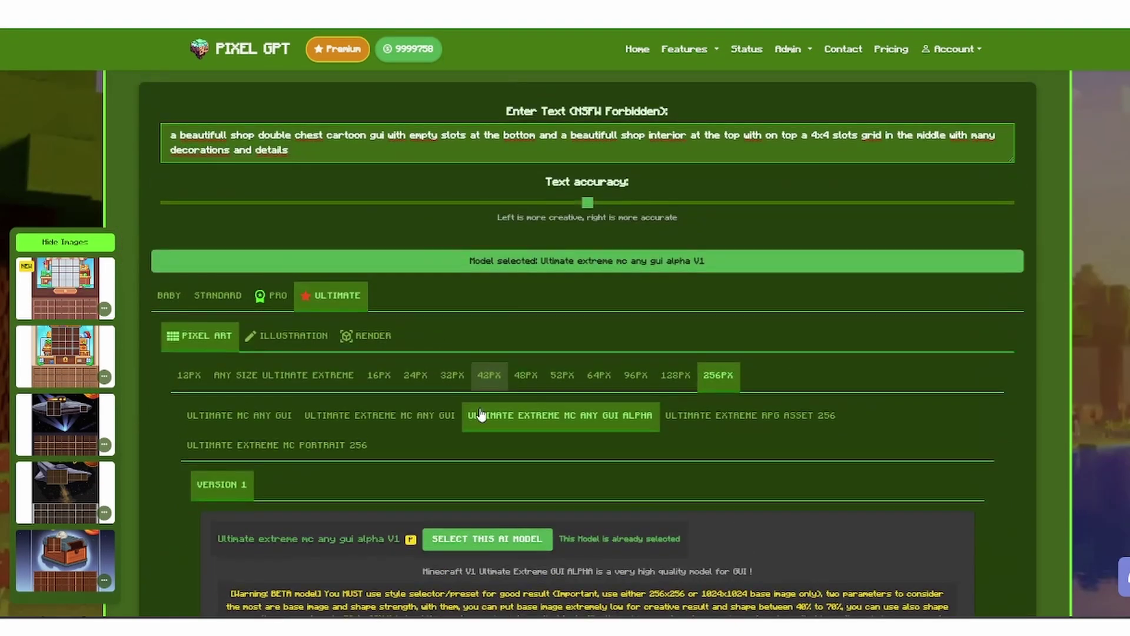
left_click(170, 297)
left_click(272, 303)
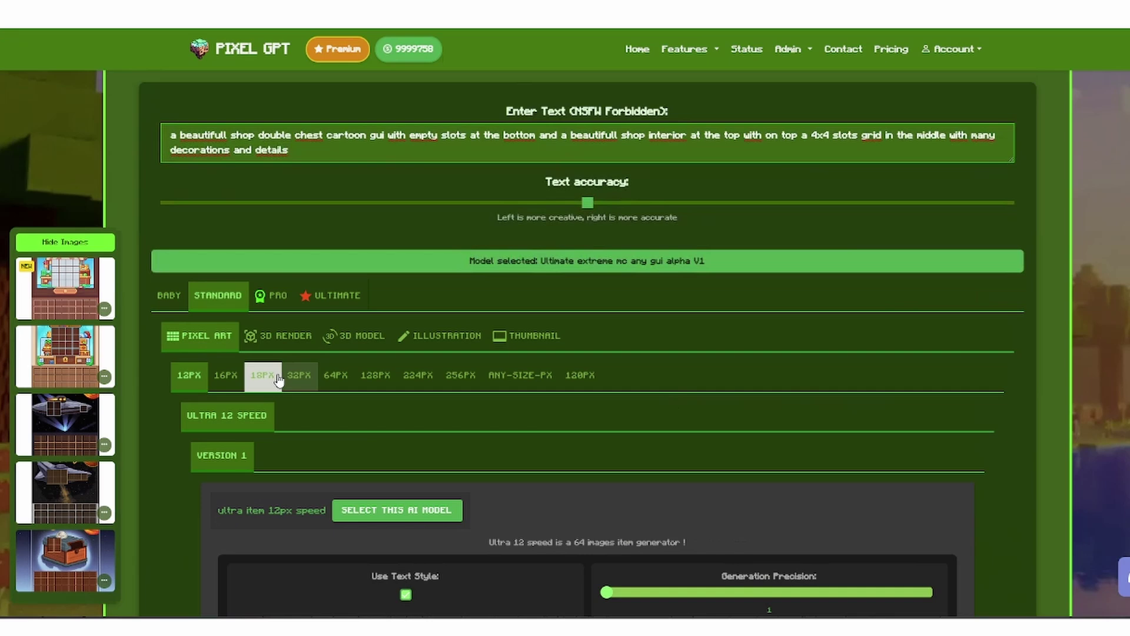
left_click(225, 374)
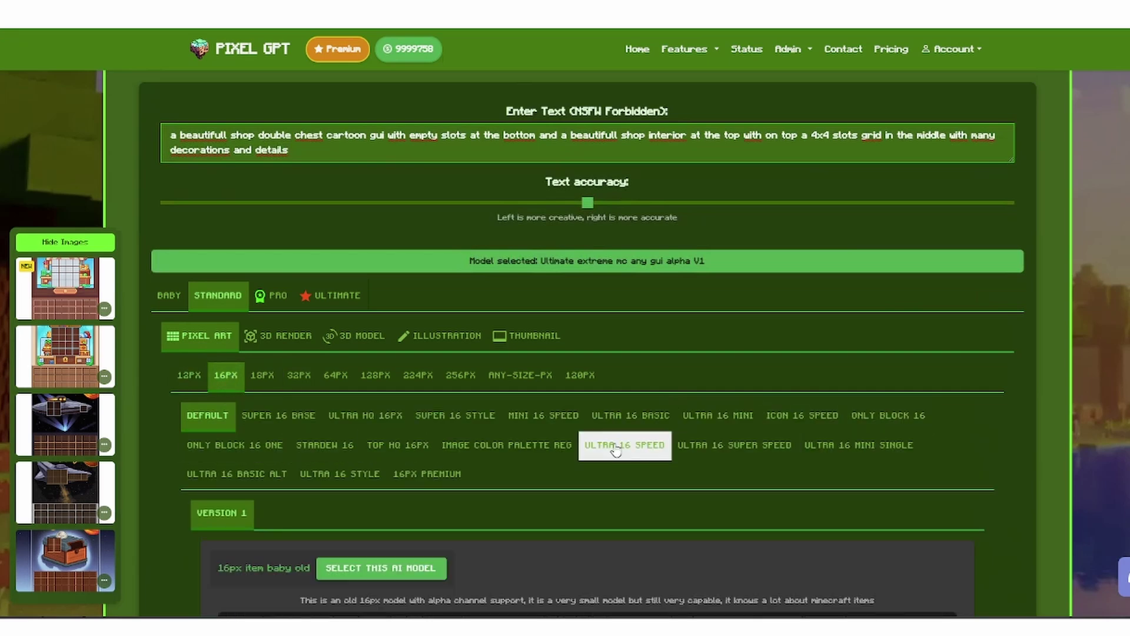
scroll(647, 436, "down", 2)
left_click(824, 294)
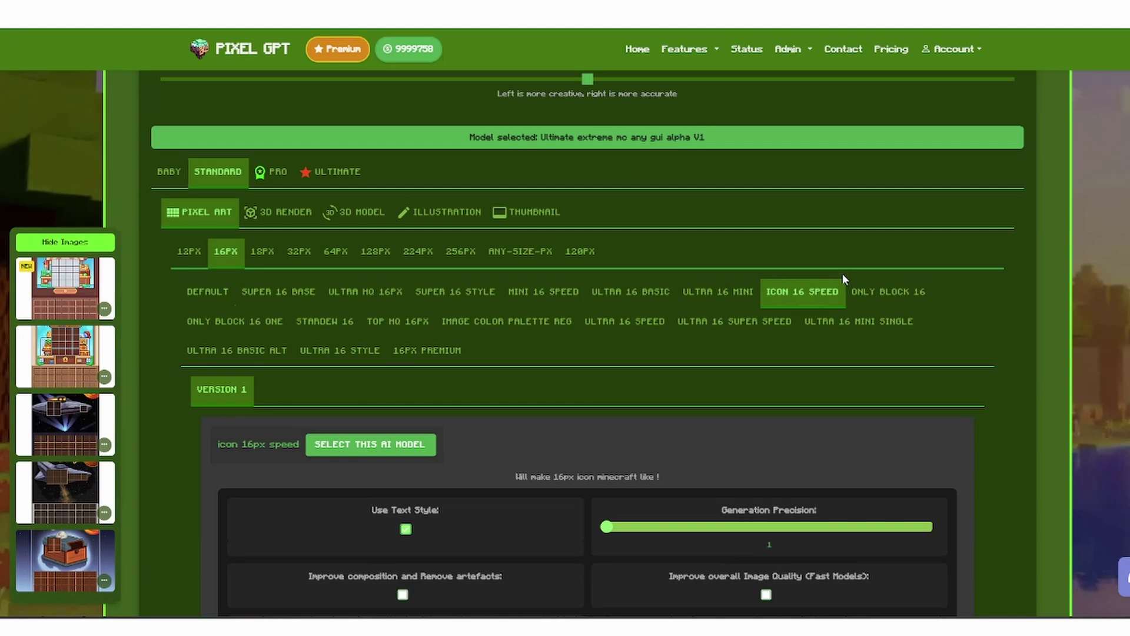
triple_click(825, 294)
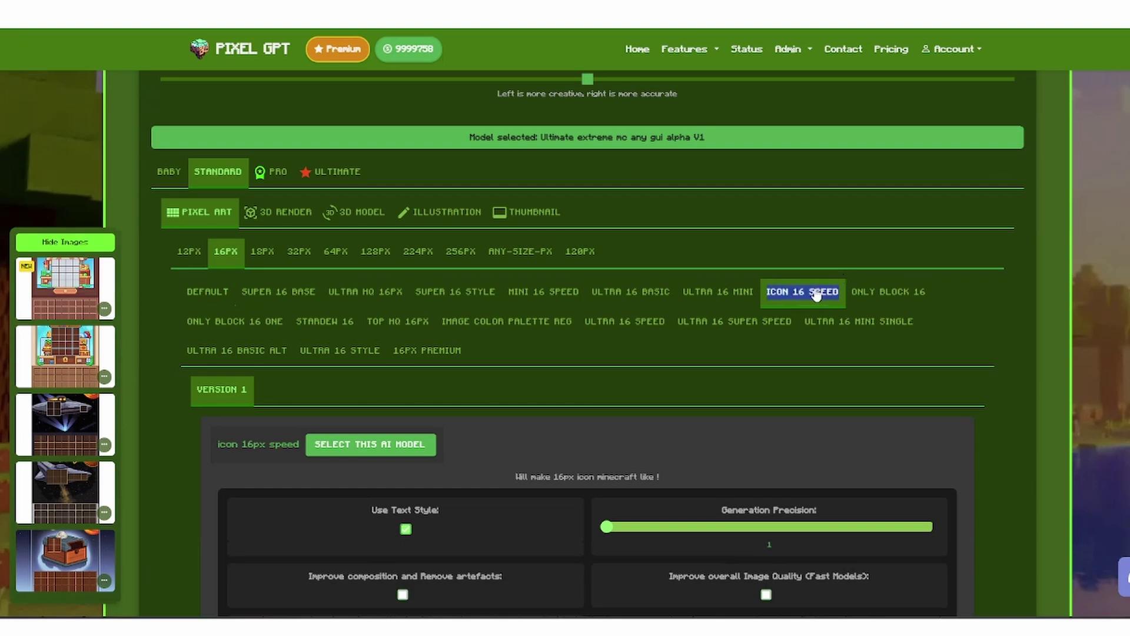
left_click(355, 443)
- Undo a test prompt edit to keep the shop prompt, then reapply ICON 16 SPEED
key("ctrl+a")
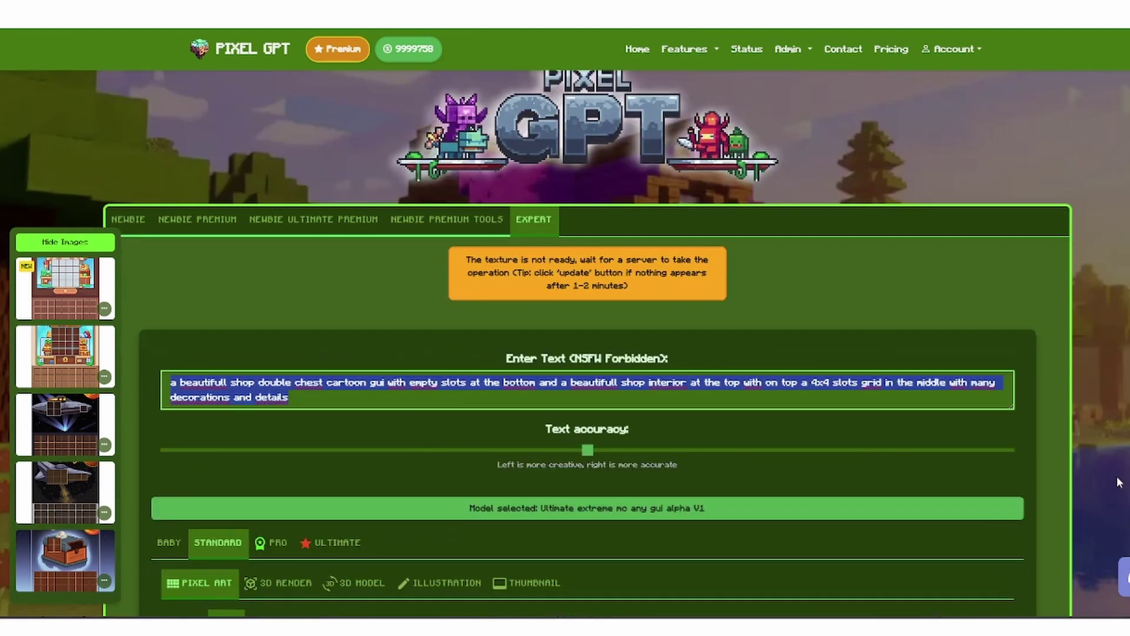
type("hi")
key("ctrl+z")
scroll(701, 449, "down", 4)
left_click(338, 312)
scroll(429, 391, "down", 5)
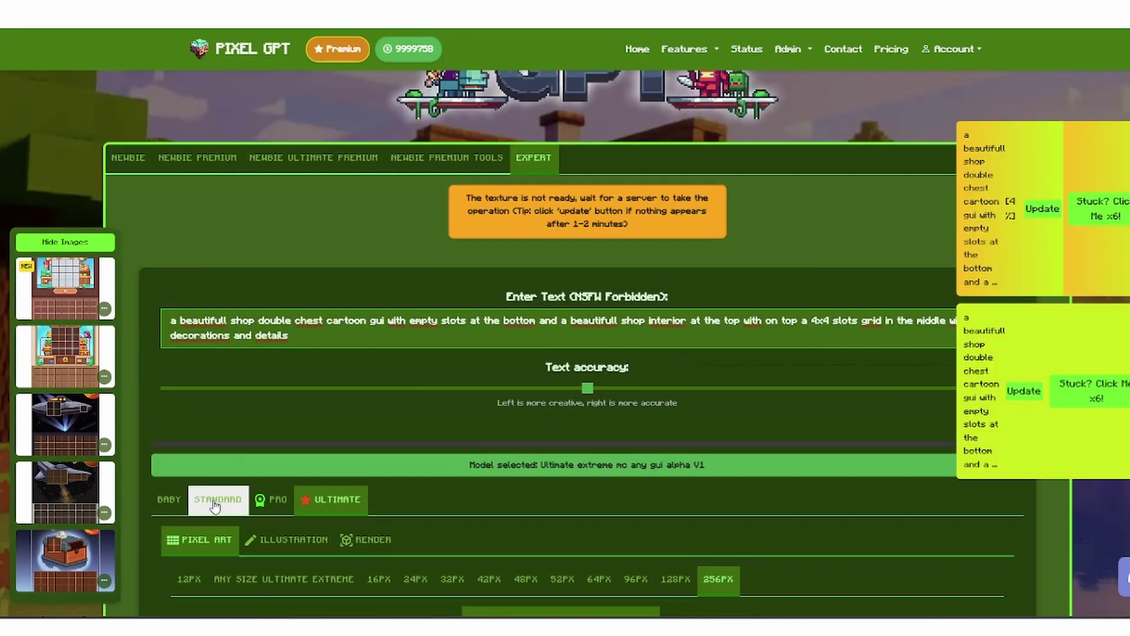
left_click(215, 503)
scroll(429, 330, "down", 6)
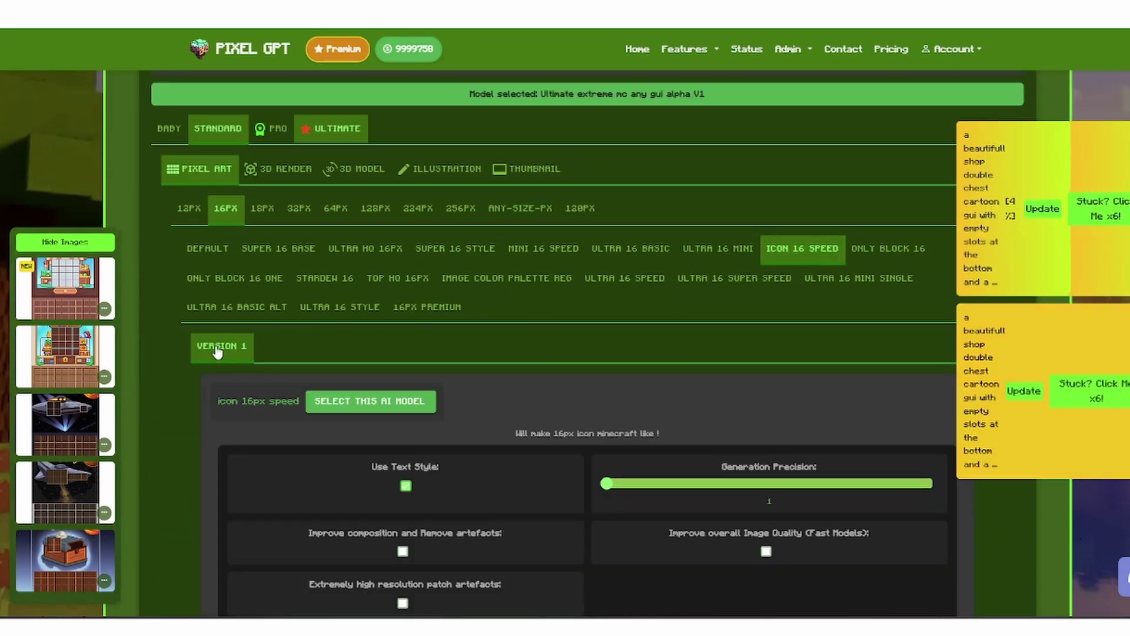
left_click(377, 401)
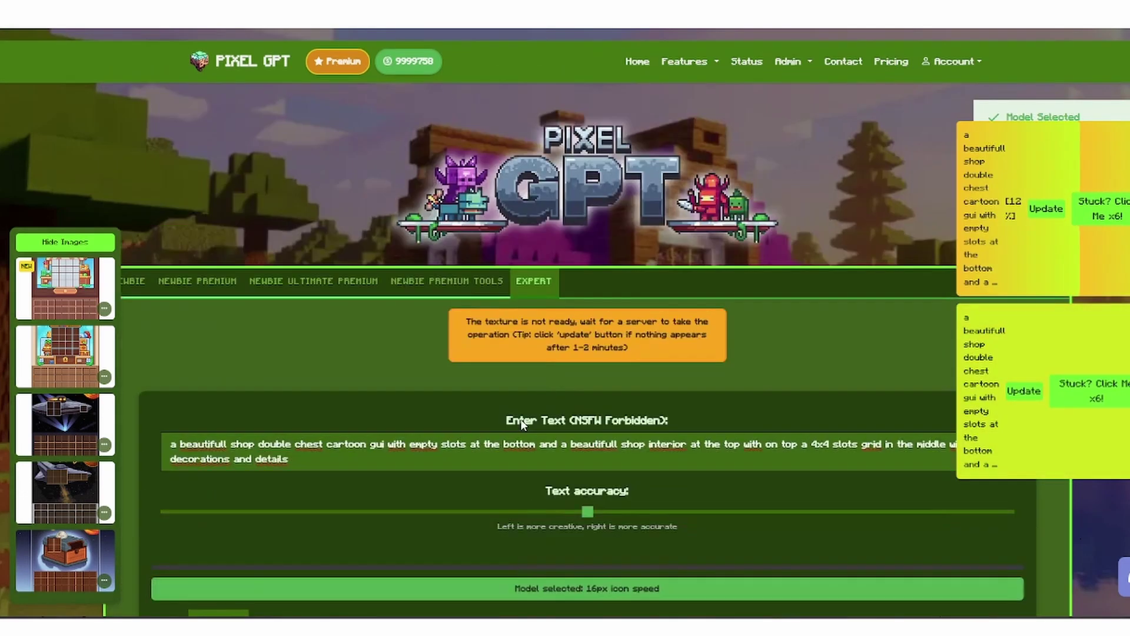
- Submit the prompt 'a home button', then enter the prompt 'left arrow'
left_click(386, 468)
key("ctrl+a")
type("a ho")
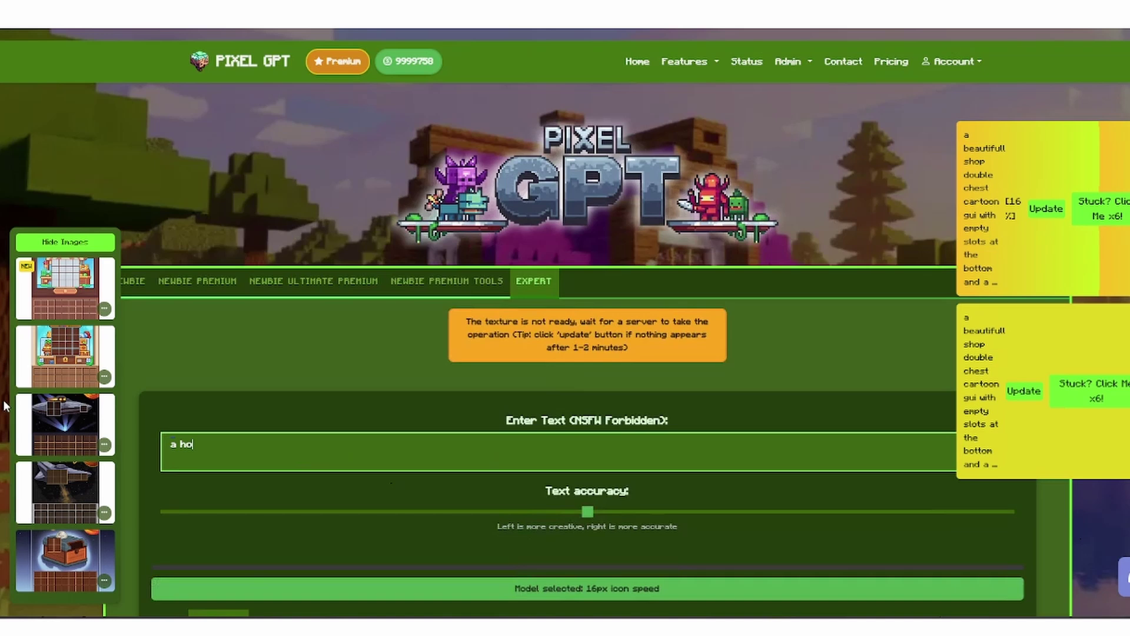
type("me button")
key("Return")
type("left arrow")
scroll(256, 313, "down", 2)
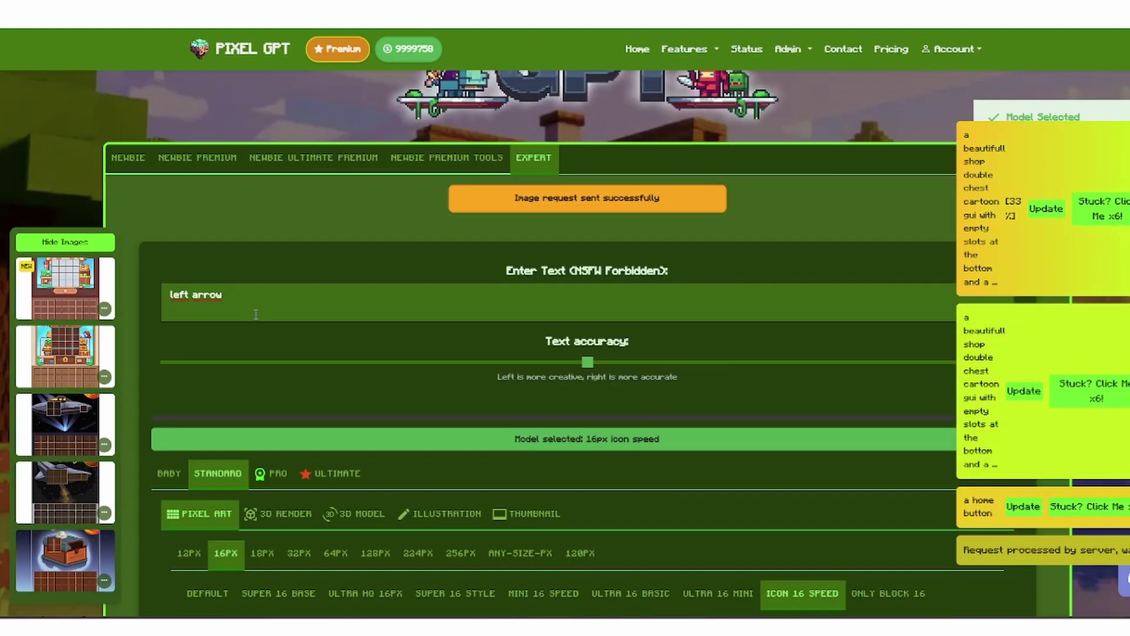
left_click(256, 313)
key("ctrl+a")
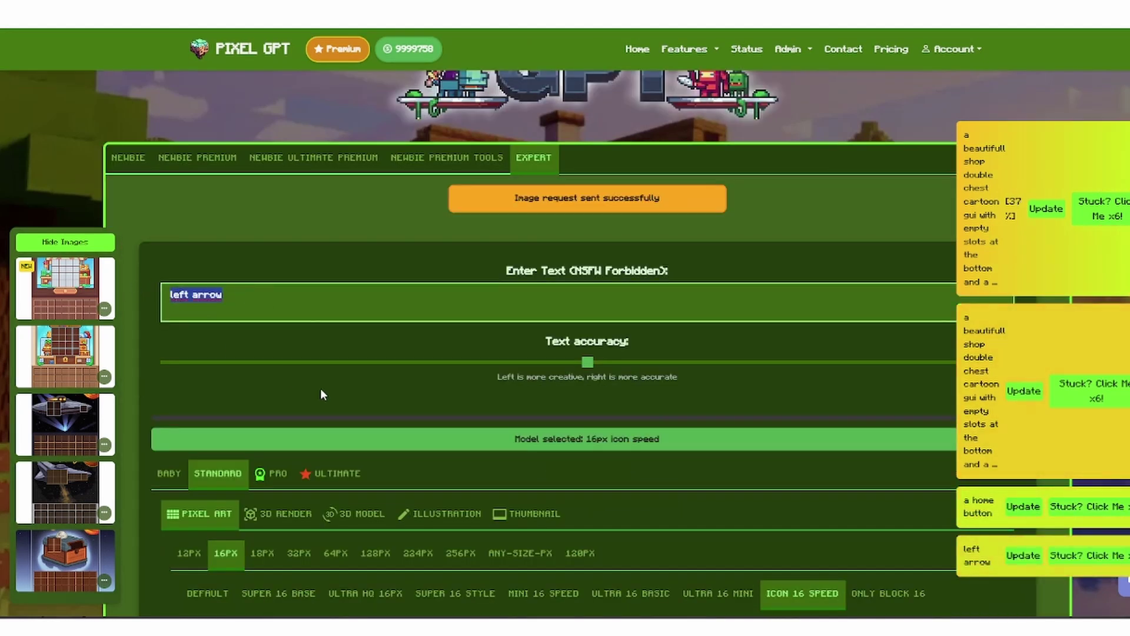
- Download the newest shop GUI image and save the file
left_click(67, 279)
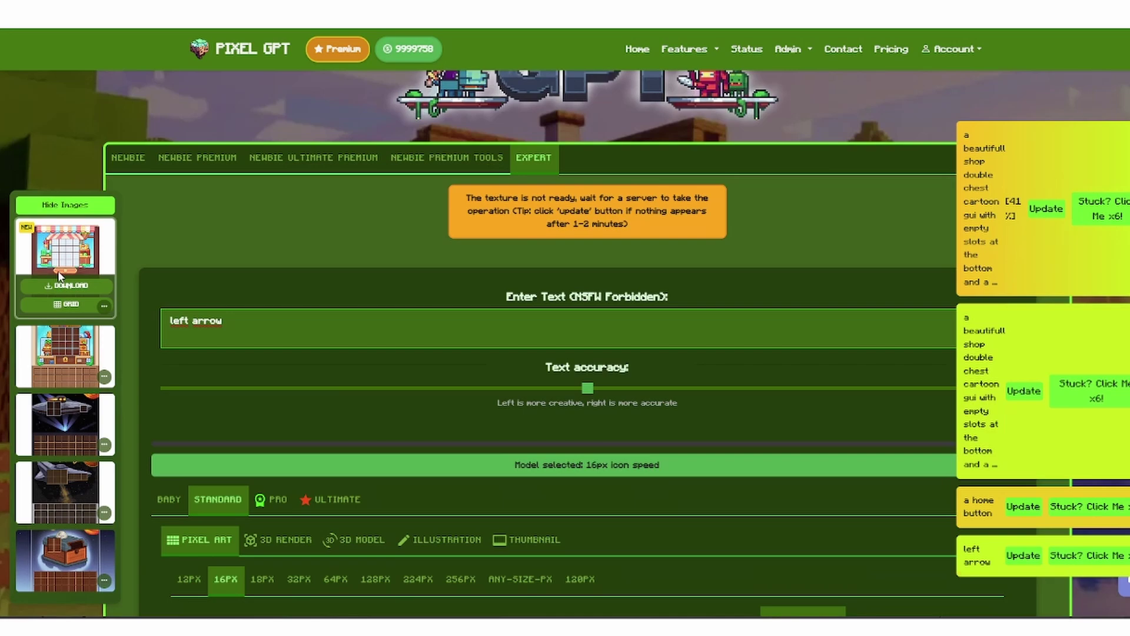
left_click(72, 285)
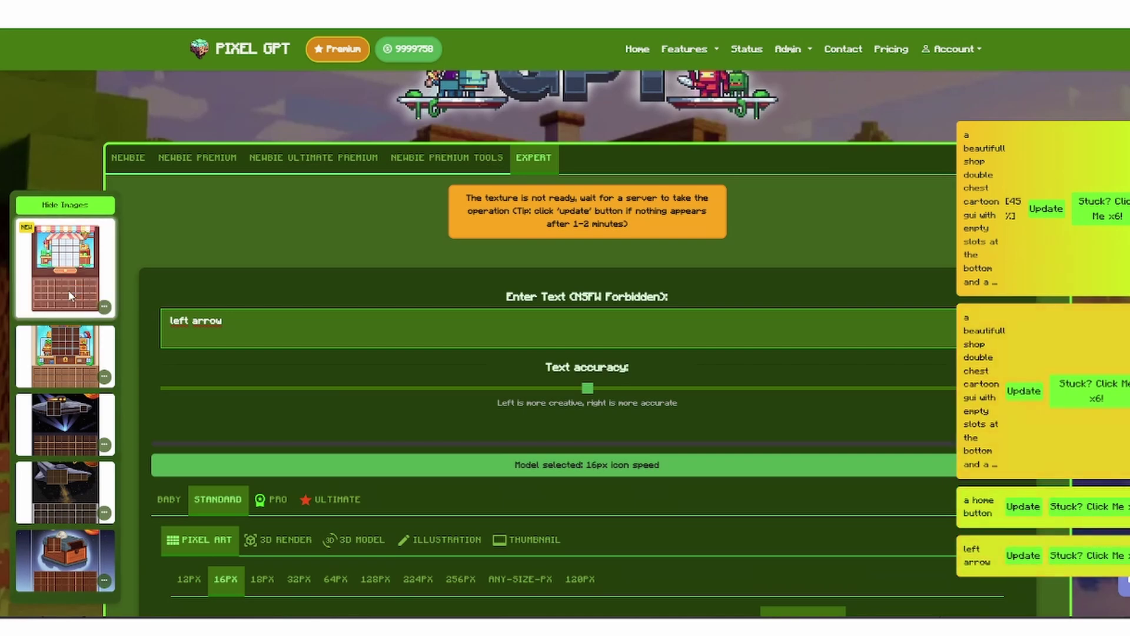
left_click(660, 420)
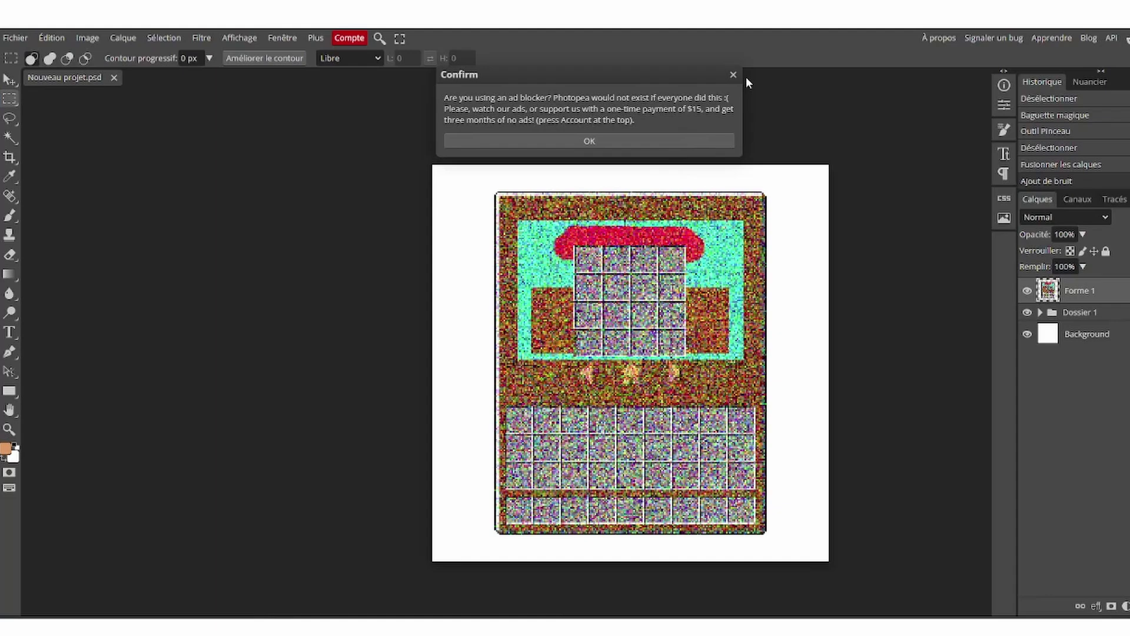
- Dismiss the ad-blocker notice and toggle the clean shop layer on and off to compare
left_click(733, 74)
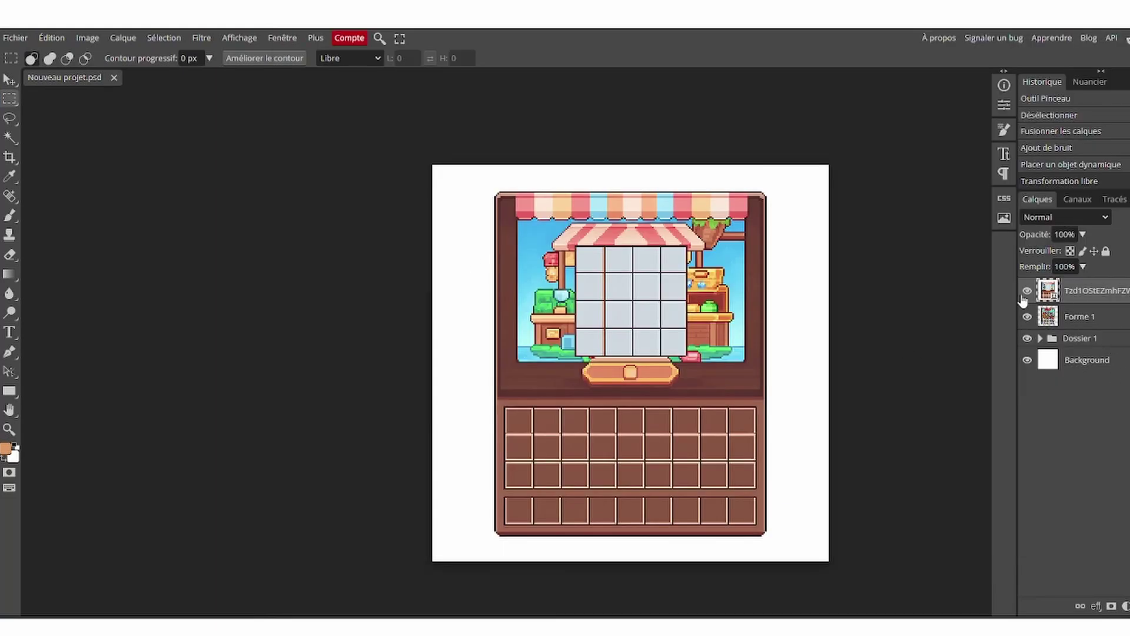
left_click(1027, 290)
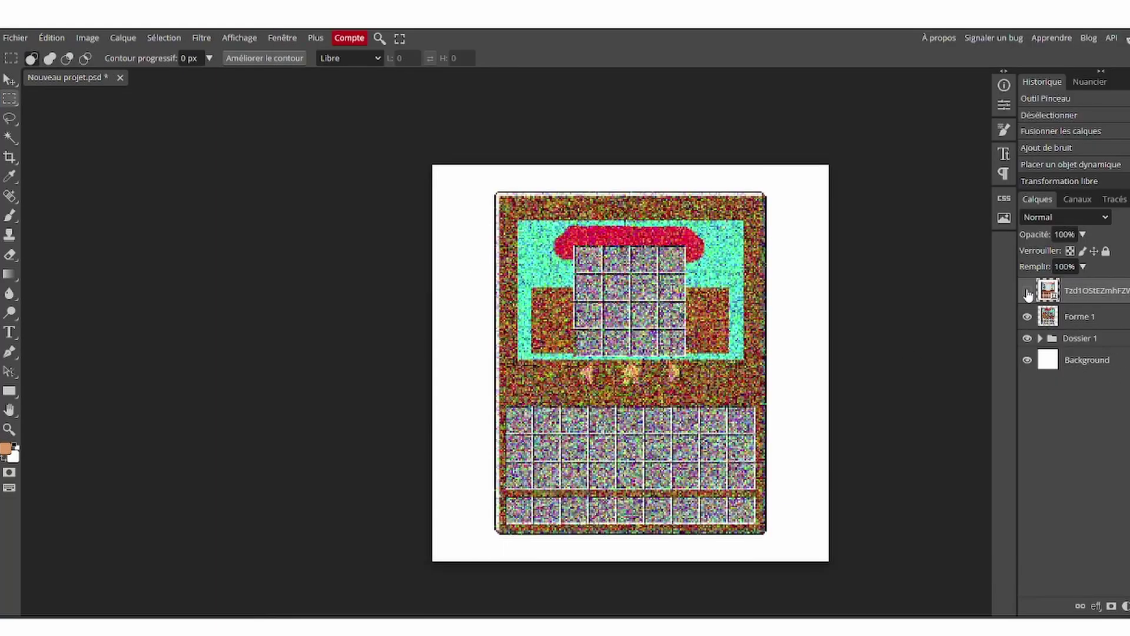
left_click(1027, 291)
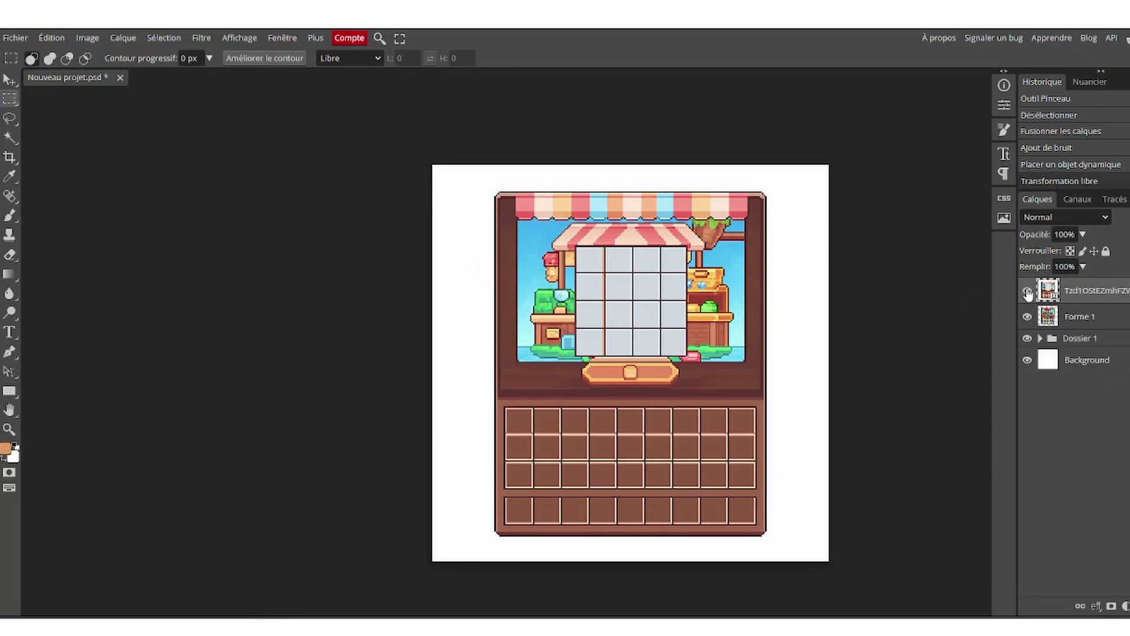
left_click(1027, 291)
left_click(1027, 291)
left_click(1026, 291)
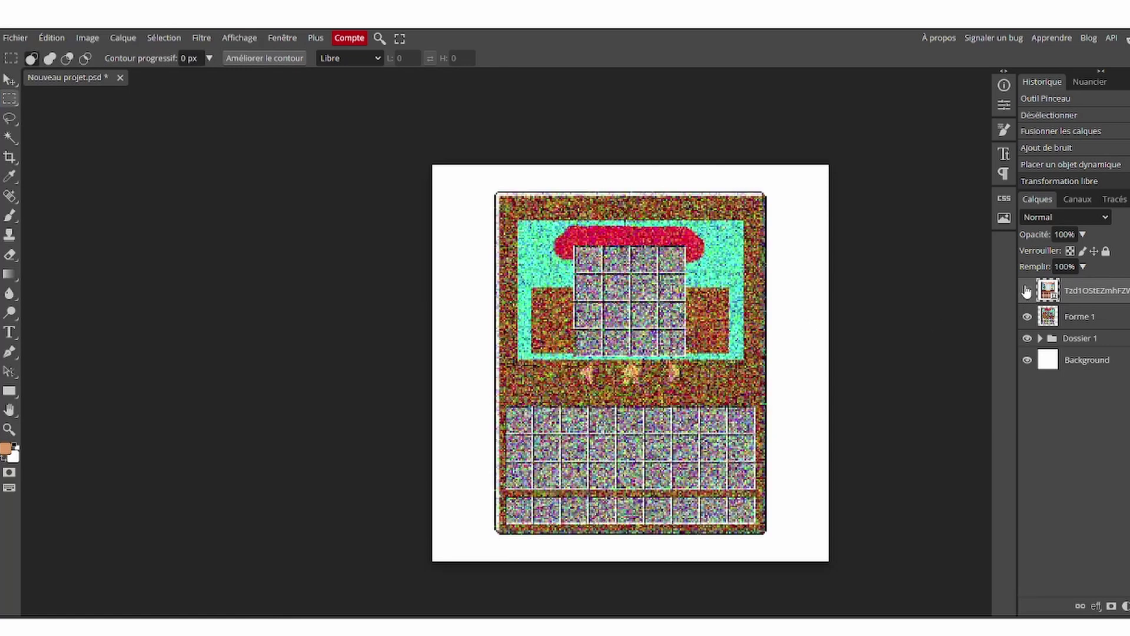
left_click(1026, 292)
left_click(1026, 291)
left_click(1026, 291)
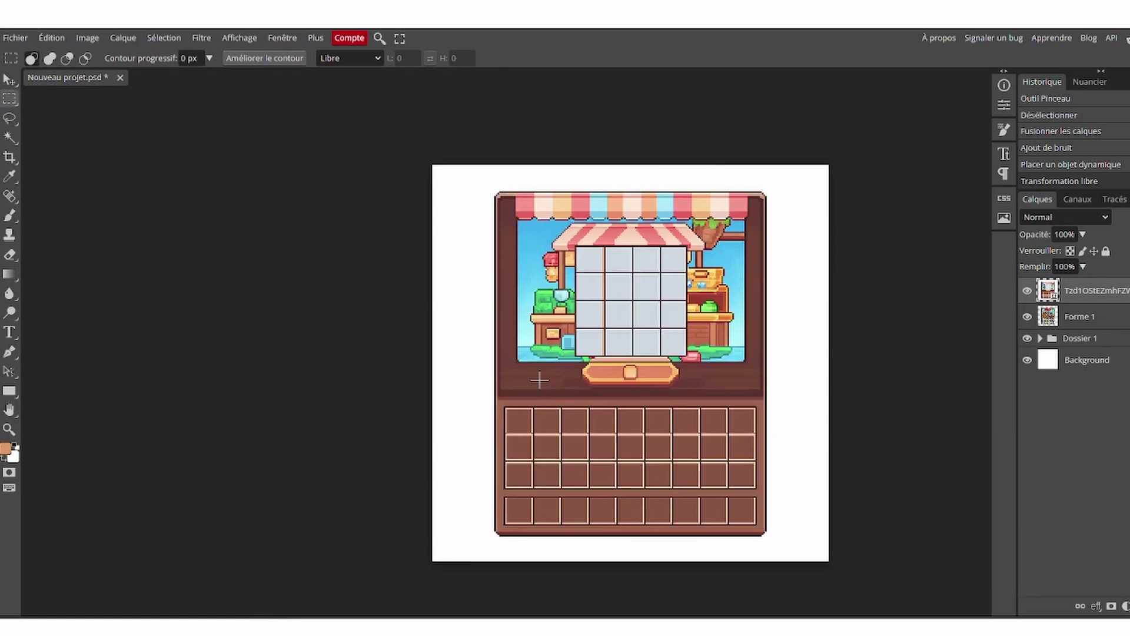
- Marquee the left part of the button bar, then clear the selection with Ctrl+D
scroll(496, 319, "up", 5)
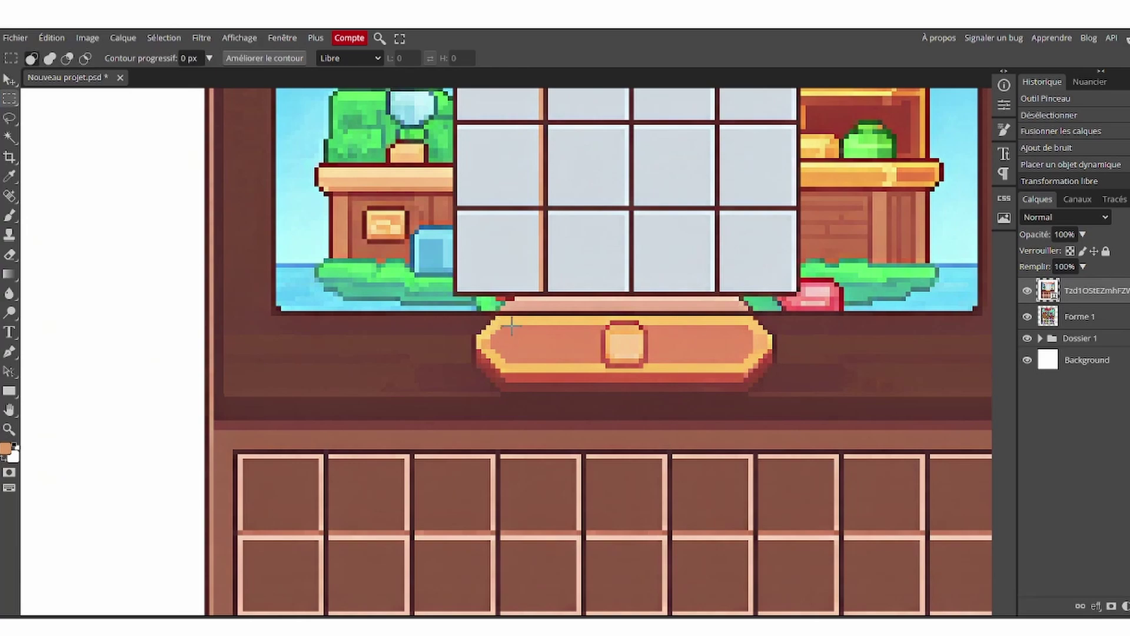
left_click_drag(505, 318, 585, 387)
scroll(586, 387, "down", 5)
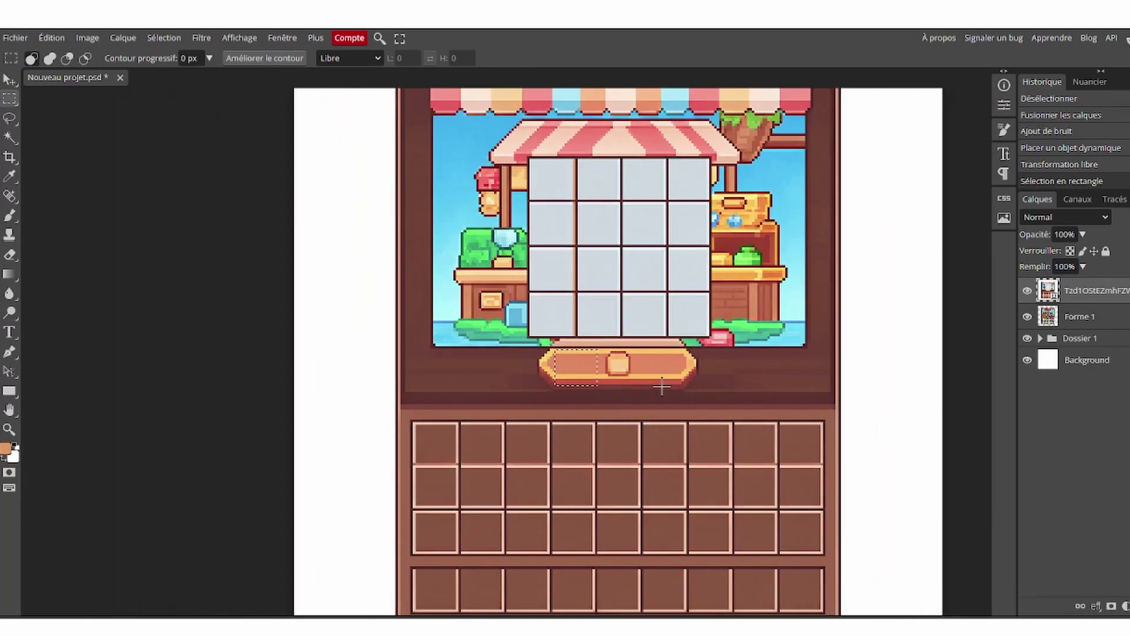
scroll(665, 382, "down", 3)
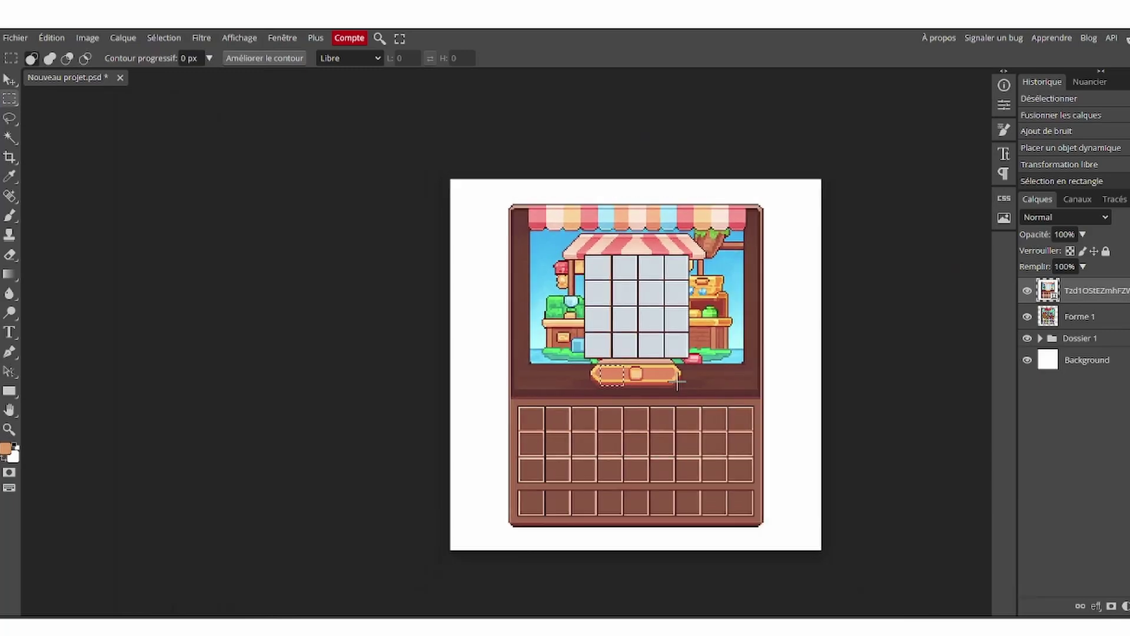
scroll(675, 384, "up", 4)
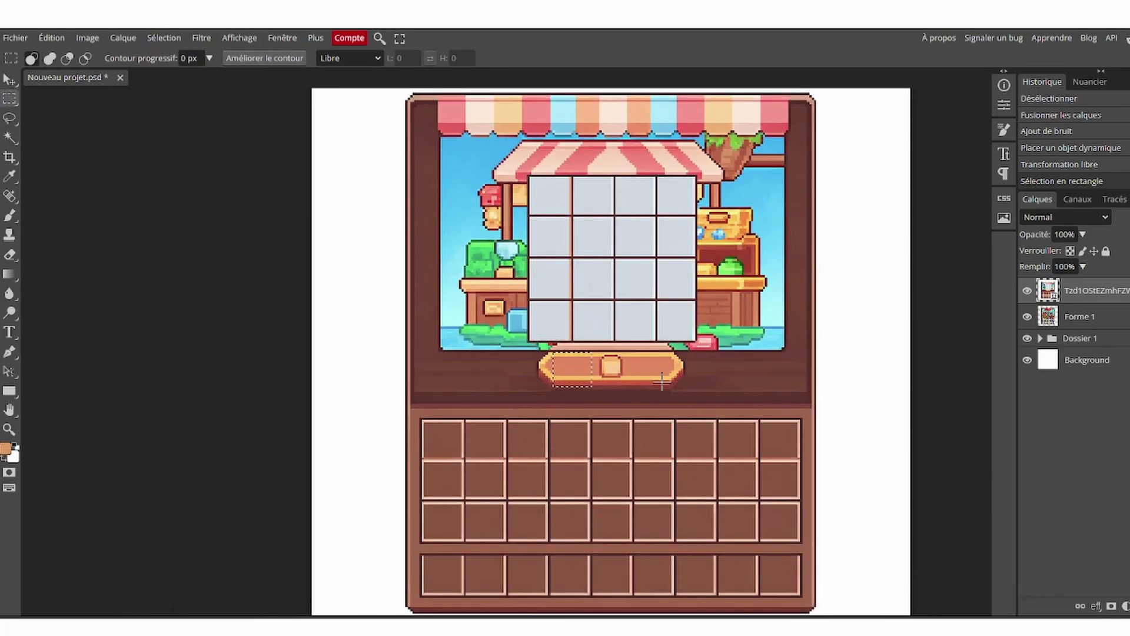
key("ctrl+d")
- Select the upper grid's grey slots and fill them with the brown sampled from a lower slot
key("w")
left_click(560, 237)
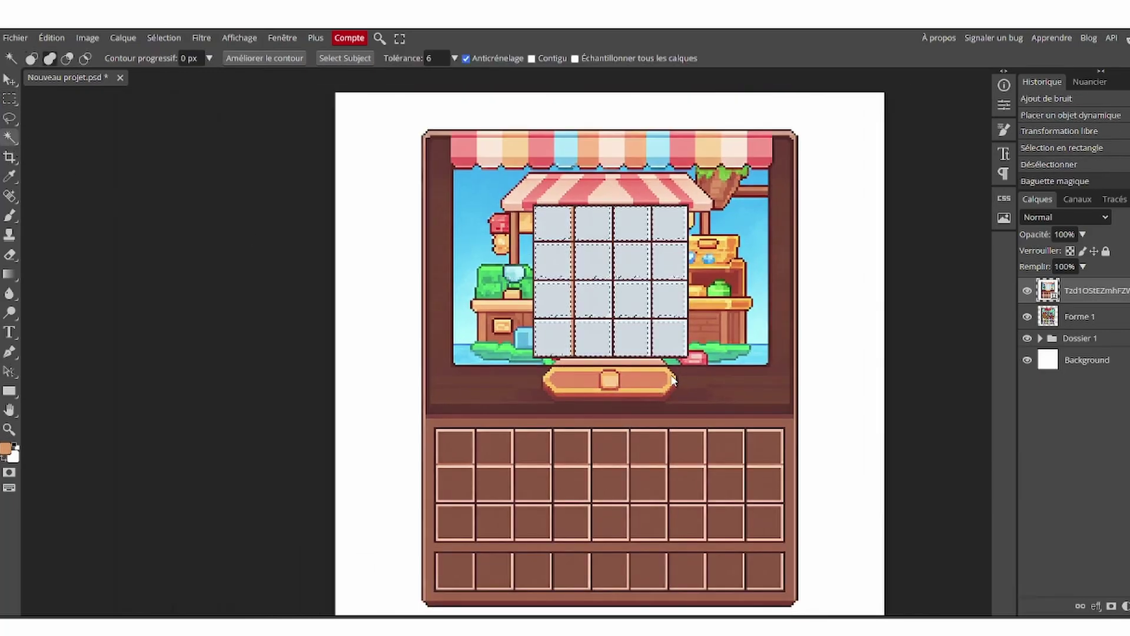
left_click(9, 176)
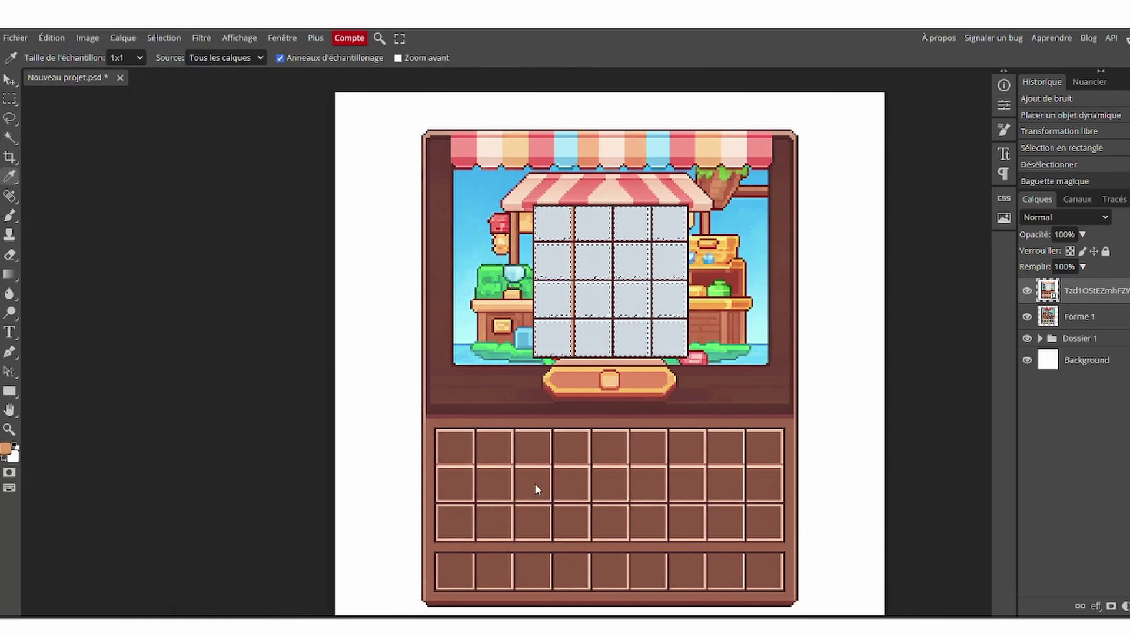
left_click(8, 448)
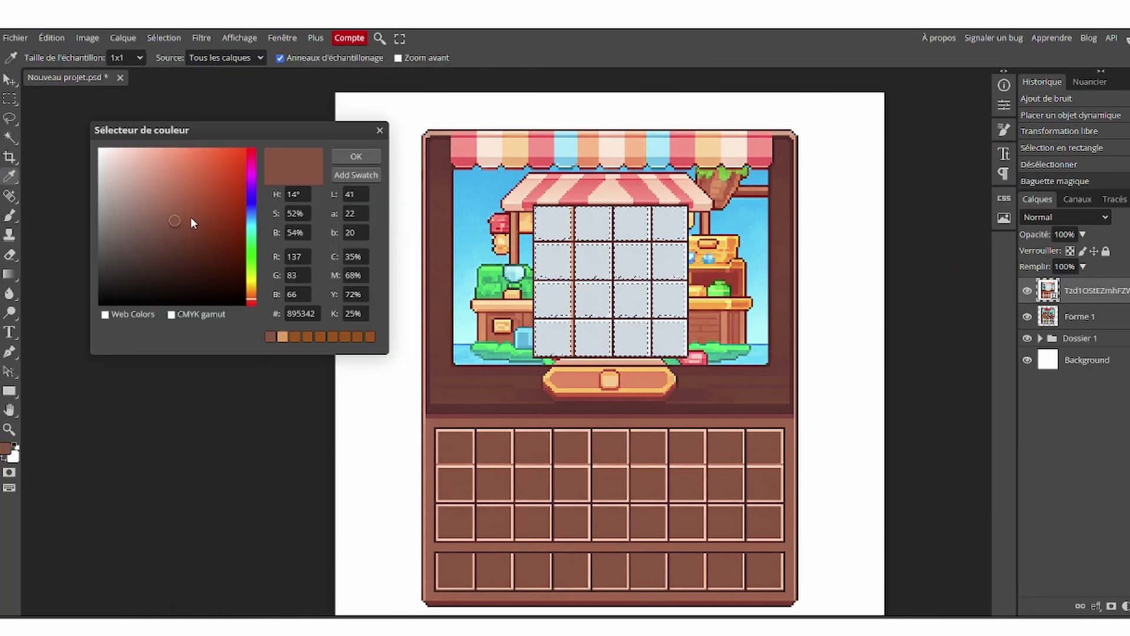
left_click(345, 156)
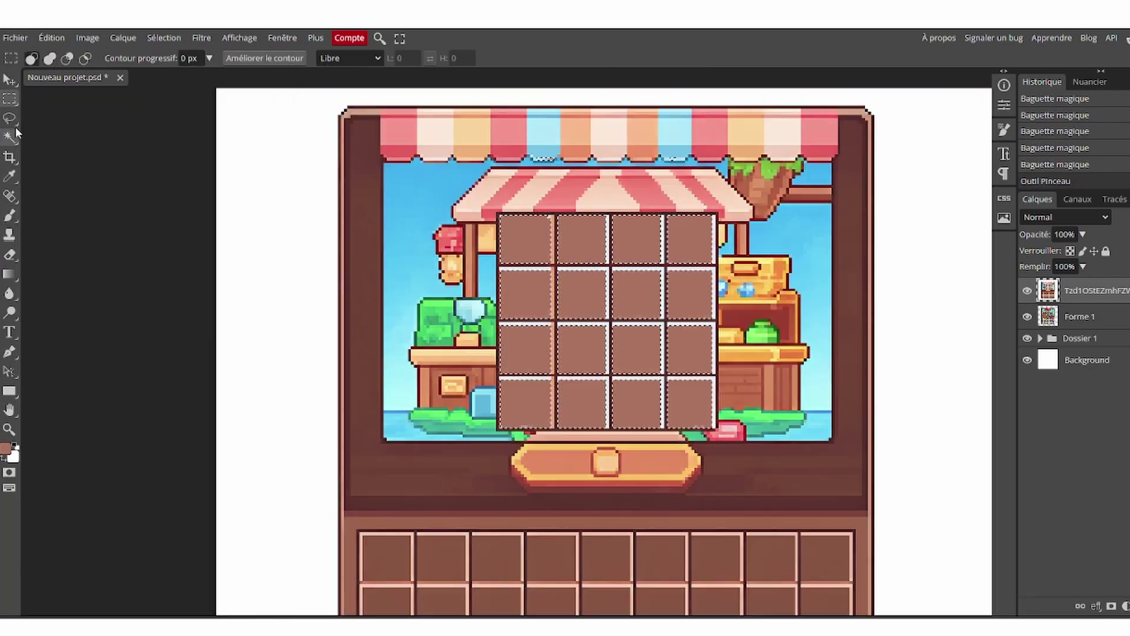
left_click(10, 136)
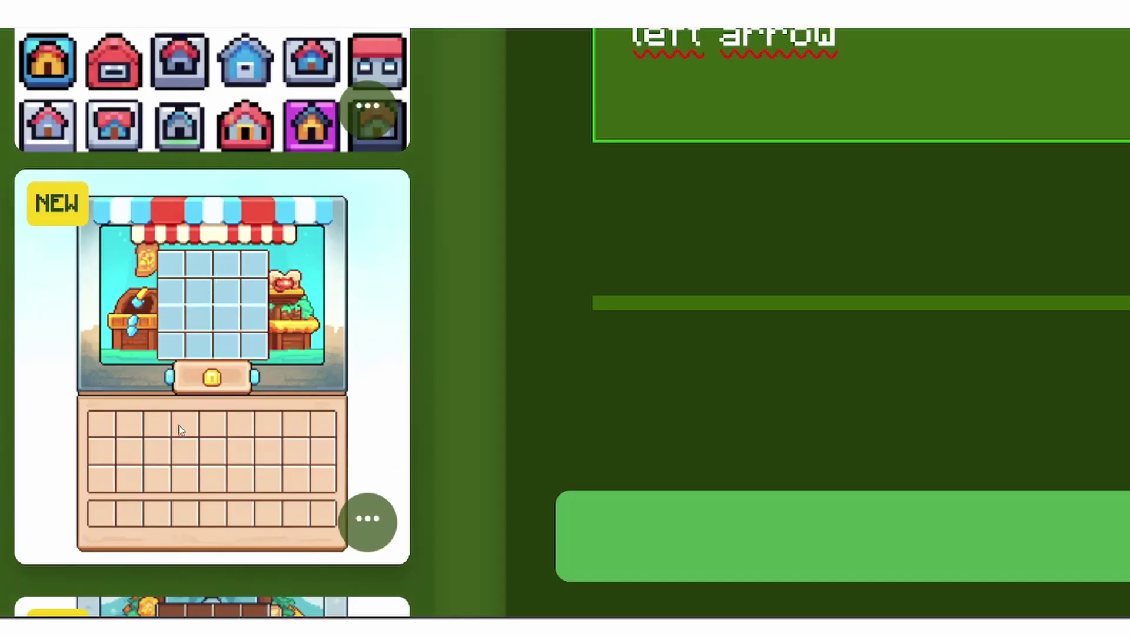
- Load the house-icons sheet into the Image Grid Generator and edit its background colour
scroll(247, 253, "down", 8)
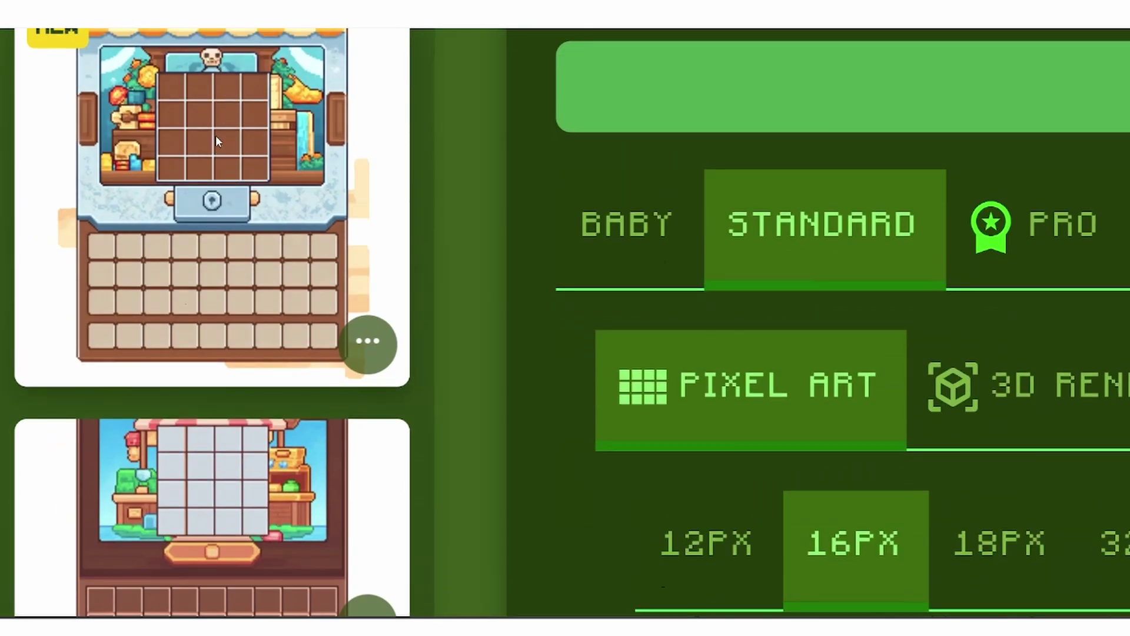
scroll(201, 223, "up", 2)
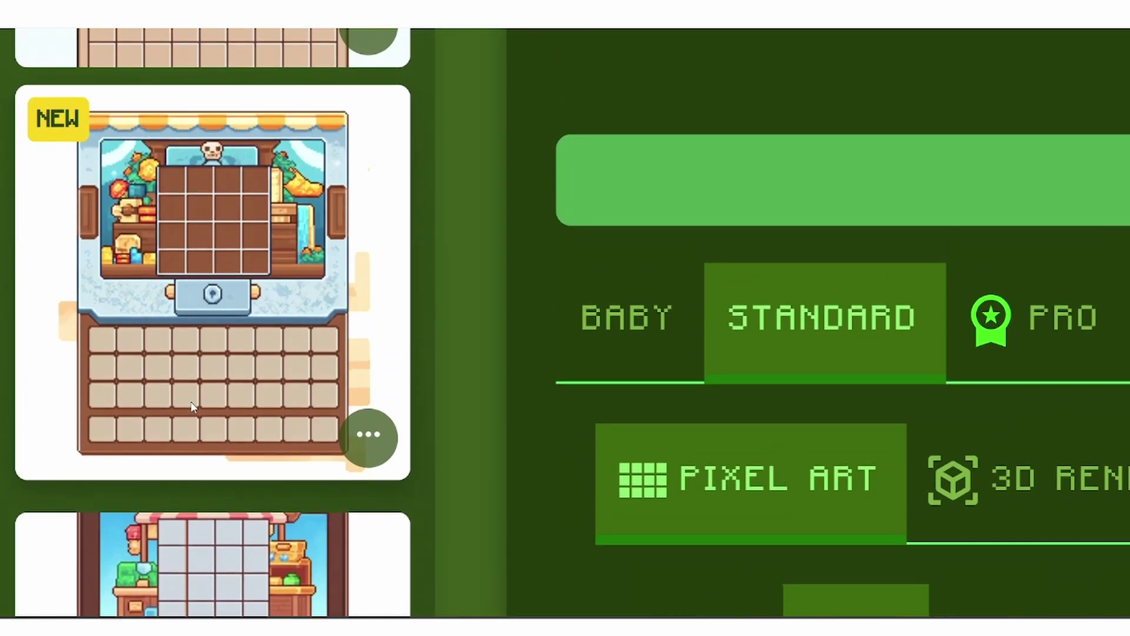
scroll(195, 406, "down", 4)
scroll(194, 296, "down", 6)
scroll(157, 366, "up", 1)
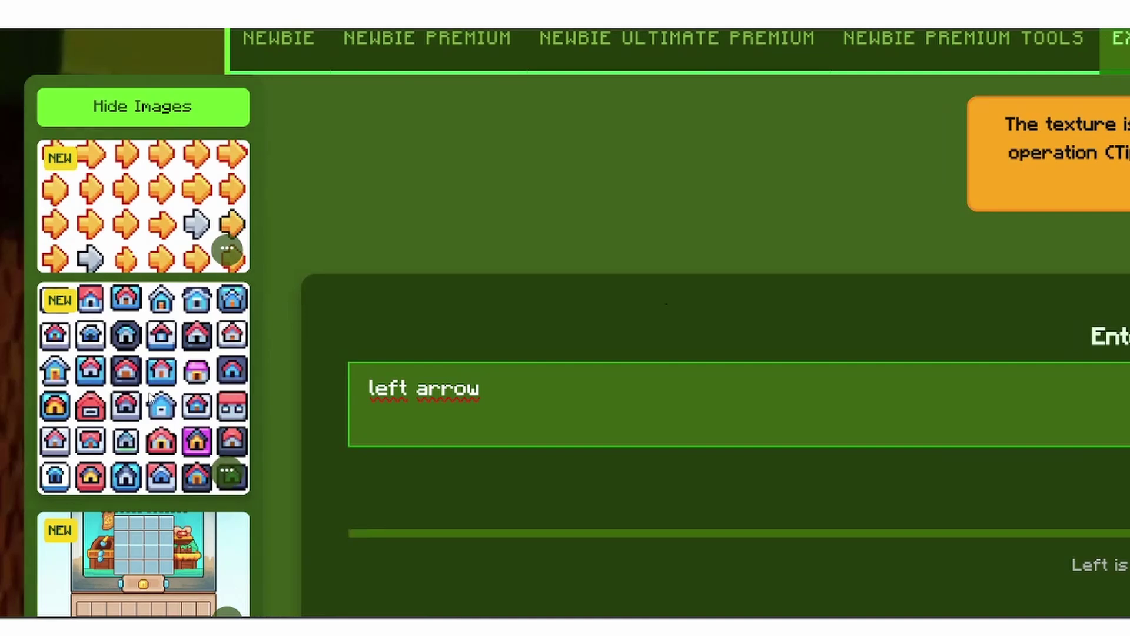
left_click(228, 472)
left_click(664, 179)
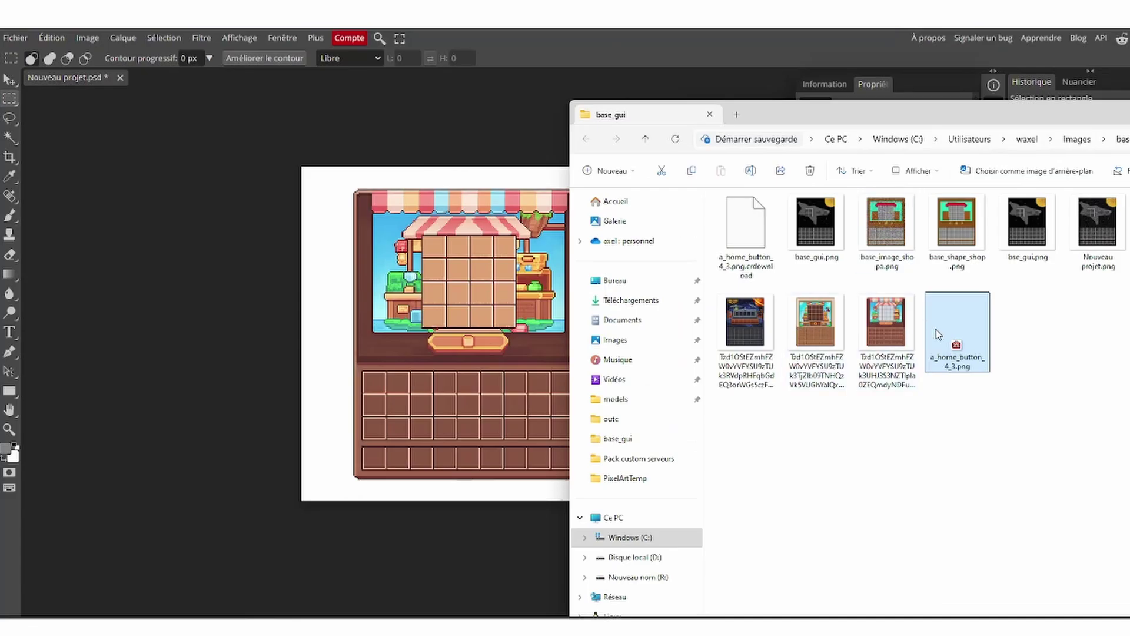
- Place a_home_button_4_3.png into the shop document and commit it
left_click_drag(954, 344, 502, 386)
scroll(475, 343, "up", 6)
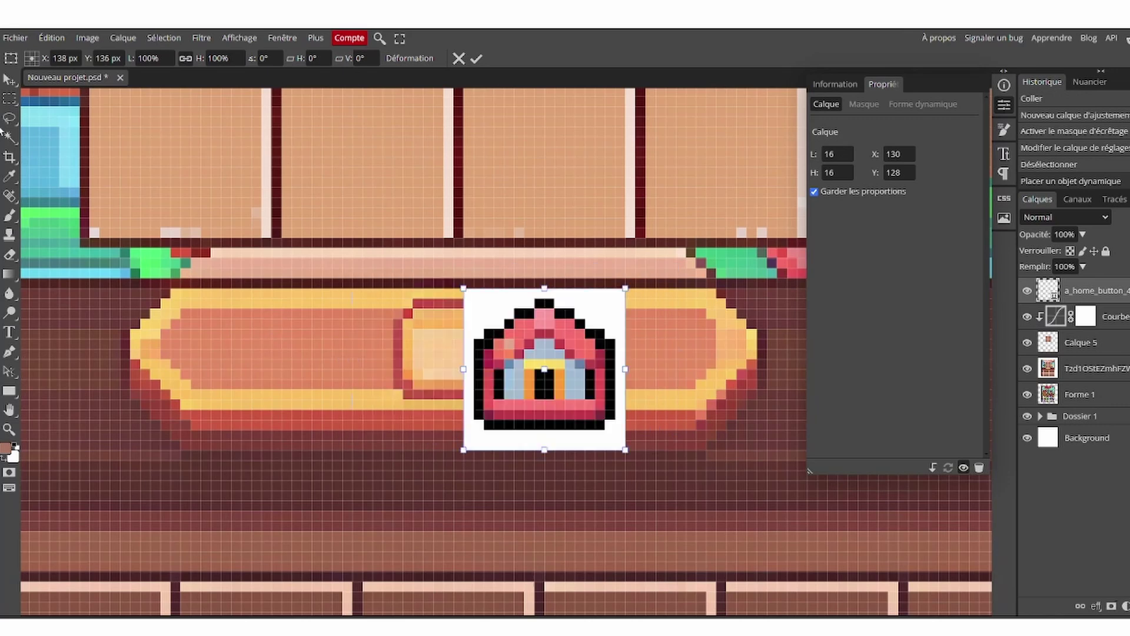
key("Return")
- Erase the icon's white background, rasterize it, and move the house onto the bar's centre
left_click(8, 136)
left_click(491, 323)
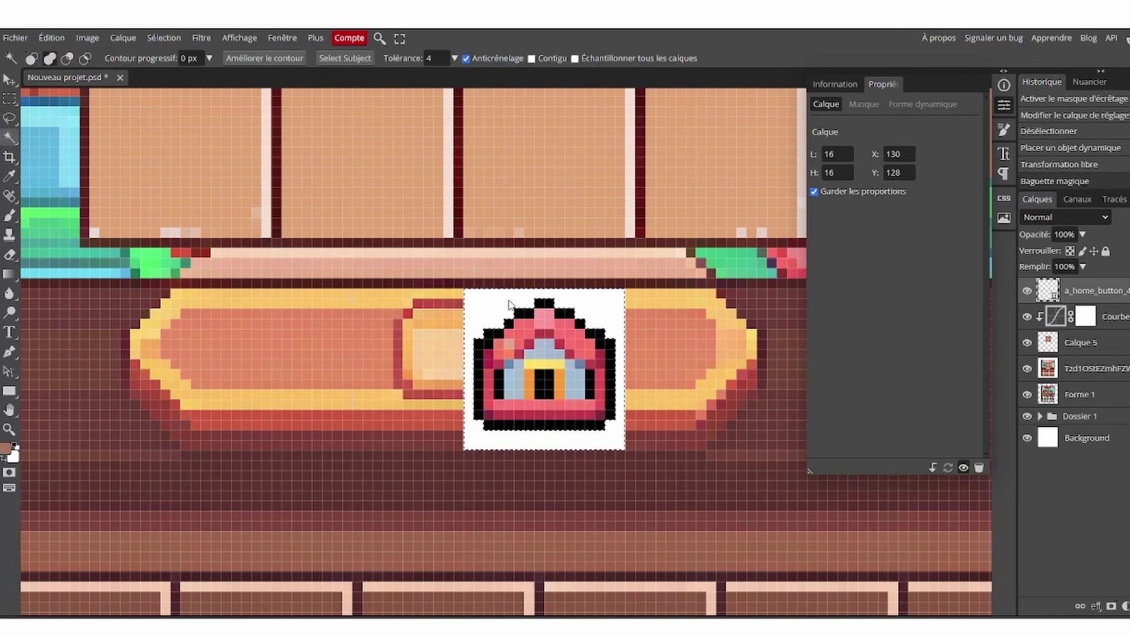
key("Delete")
left_click(589, 119)
key("ctrl+d")
key("v")
left_click_drag(467, 316, 418, 349)
- Select the house icon's black outline and sample the dark maroon #522621 from the scene
scroll(508, 386, "down", 5)
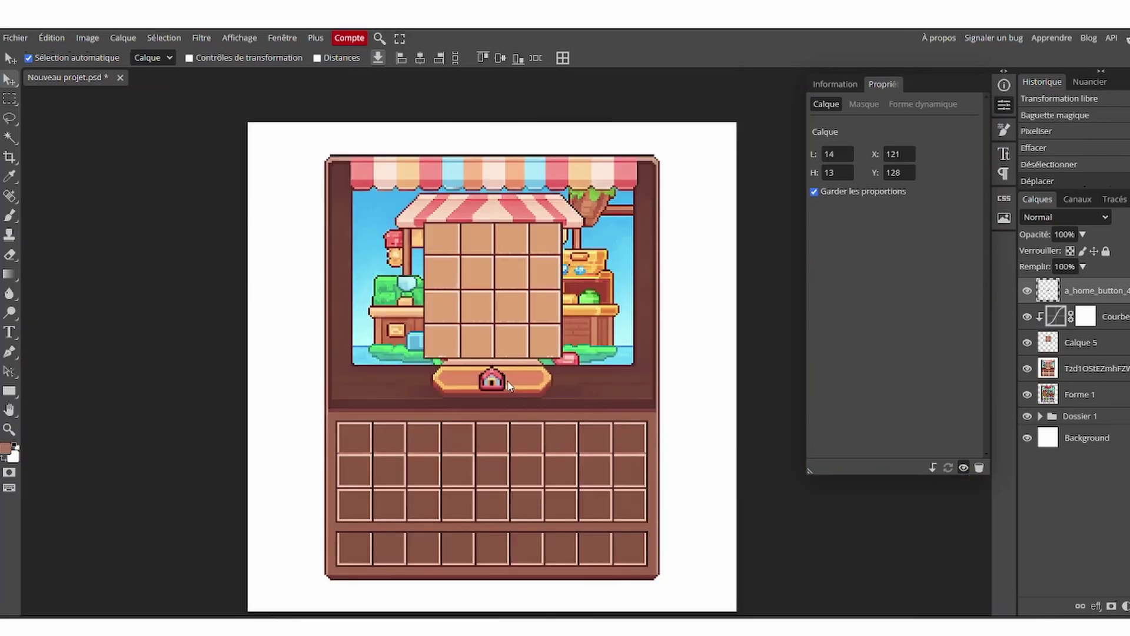
scroll(507, 385, "up", 5)
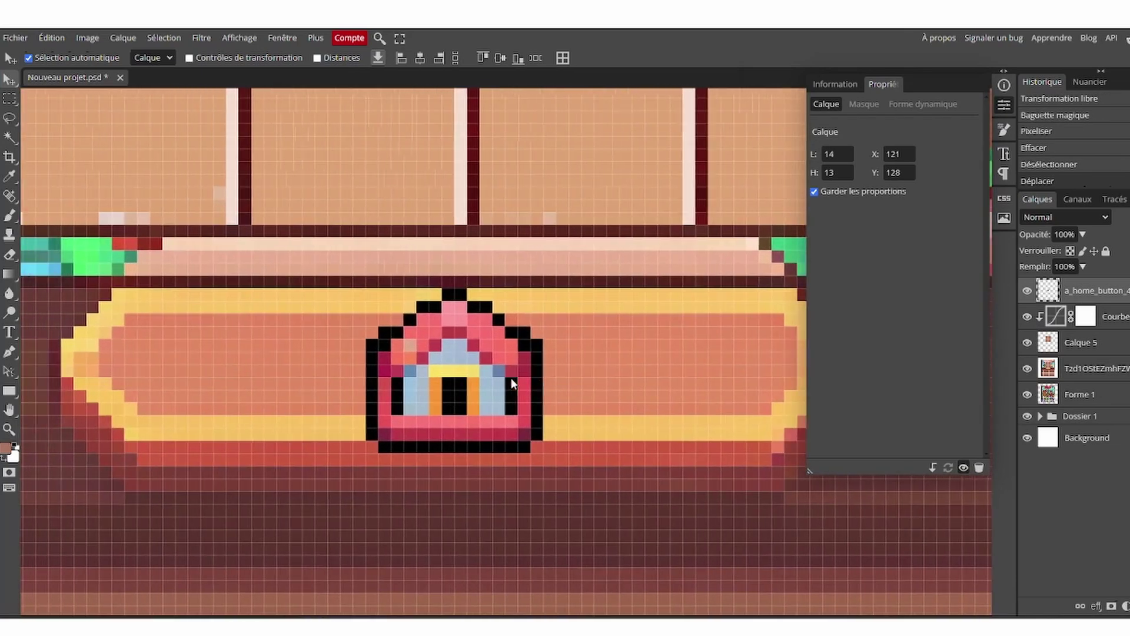
scroll(511, 383, "left", 1)
scroll(509, 384, "up", 2)
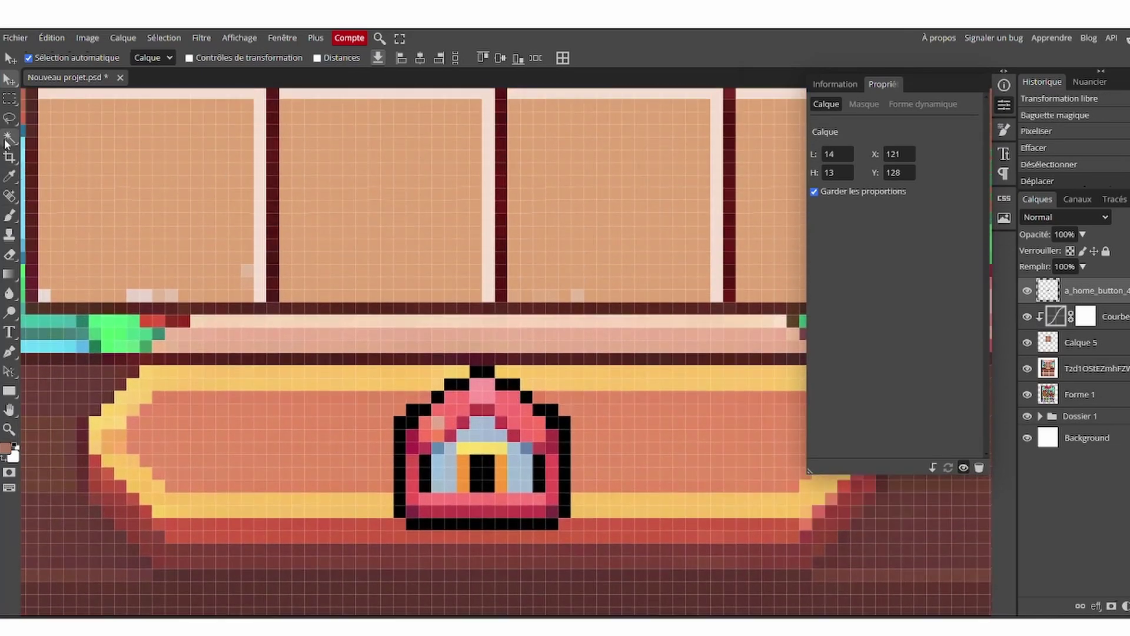
left_click(9, 137)
left_click(400, 459)
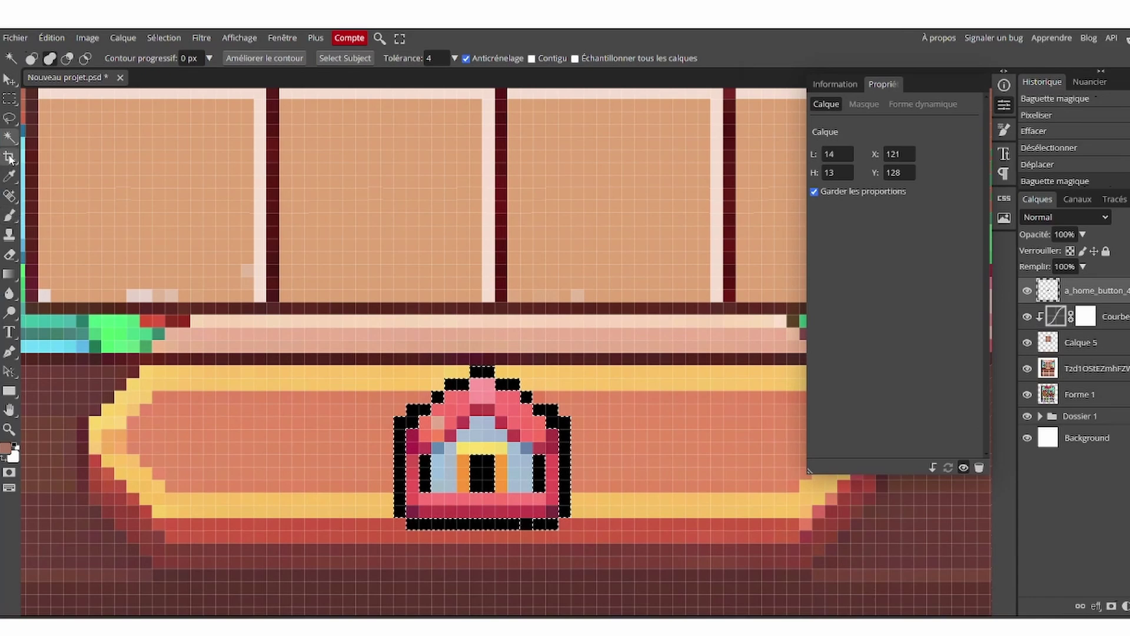
left_click(10, 175)
scroll(262, 360, "left", 5)
left_click(266, 357)
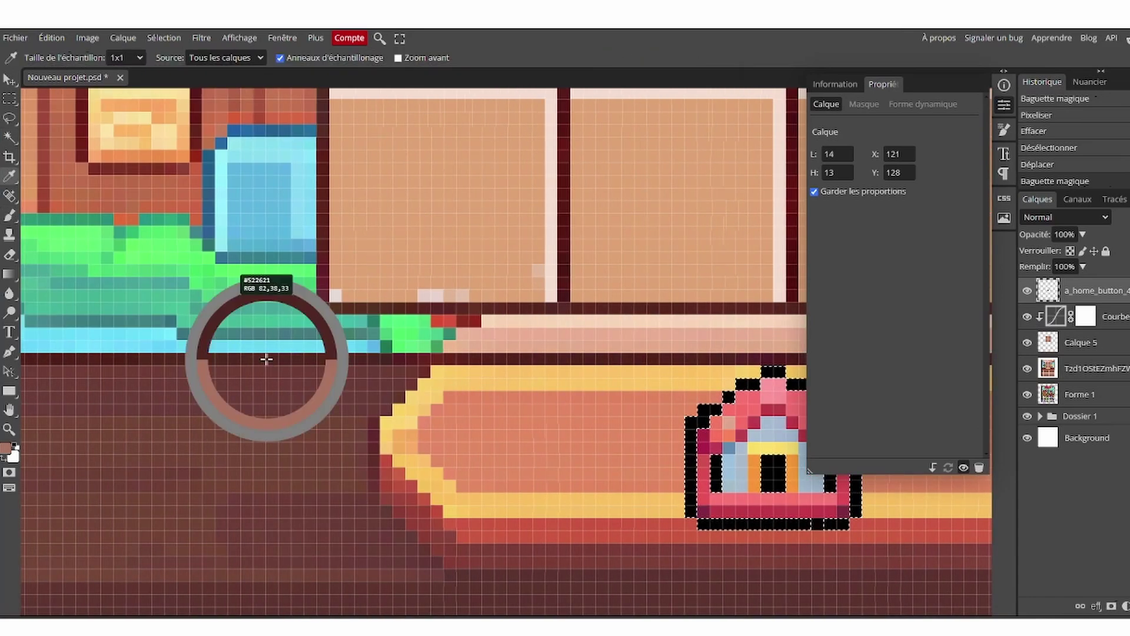
- Paint the selected outline maroon with the Brush and clear the selection
scroll(262, 360, "right", 3)
scroll(294, 323, "down", 5)
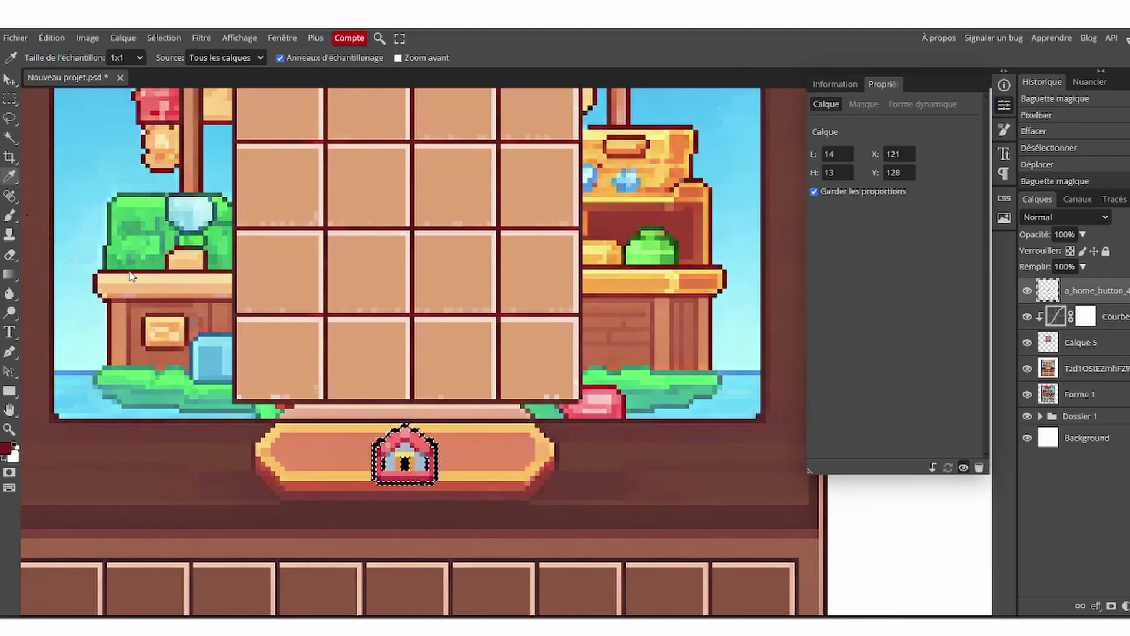
left_click(9, 215)
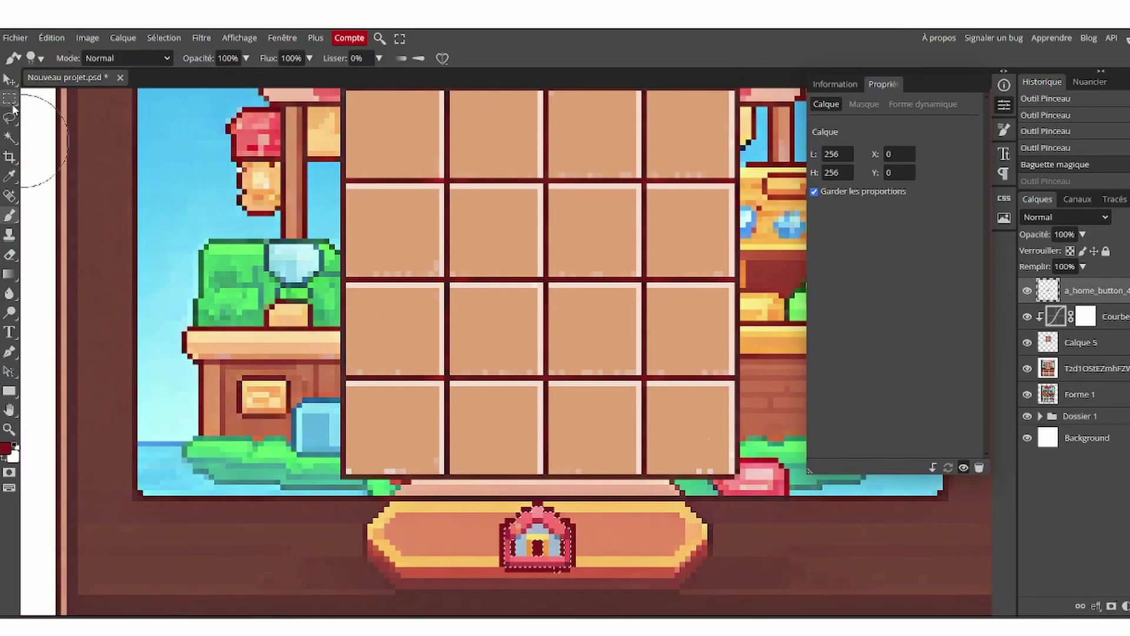
left_click(10, 99)
key("ctrl+d")
scroll(343, 375, "down", 4)
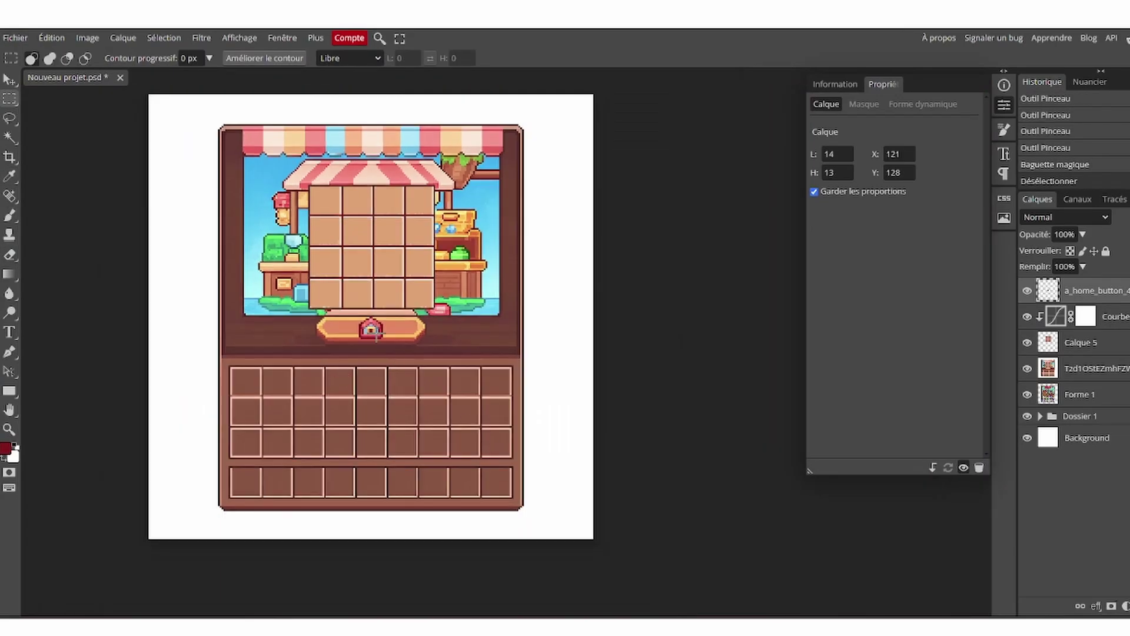
scroll(366, 354, "up", 2)
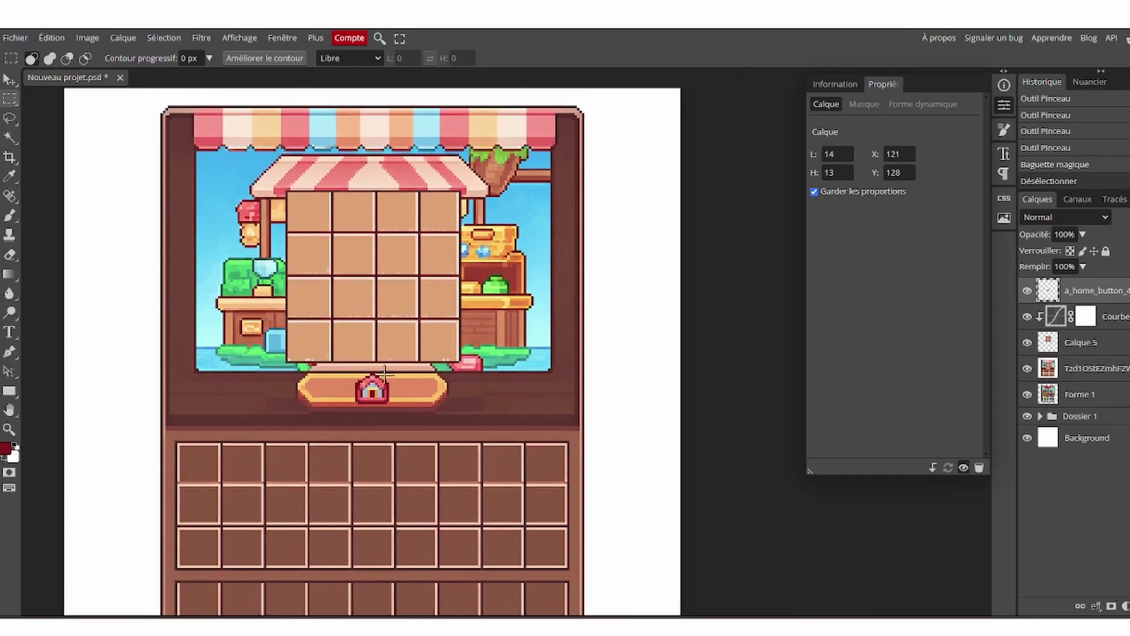
scroll(355, 308, "down", 3)
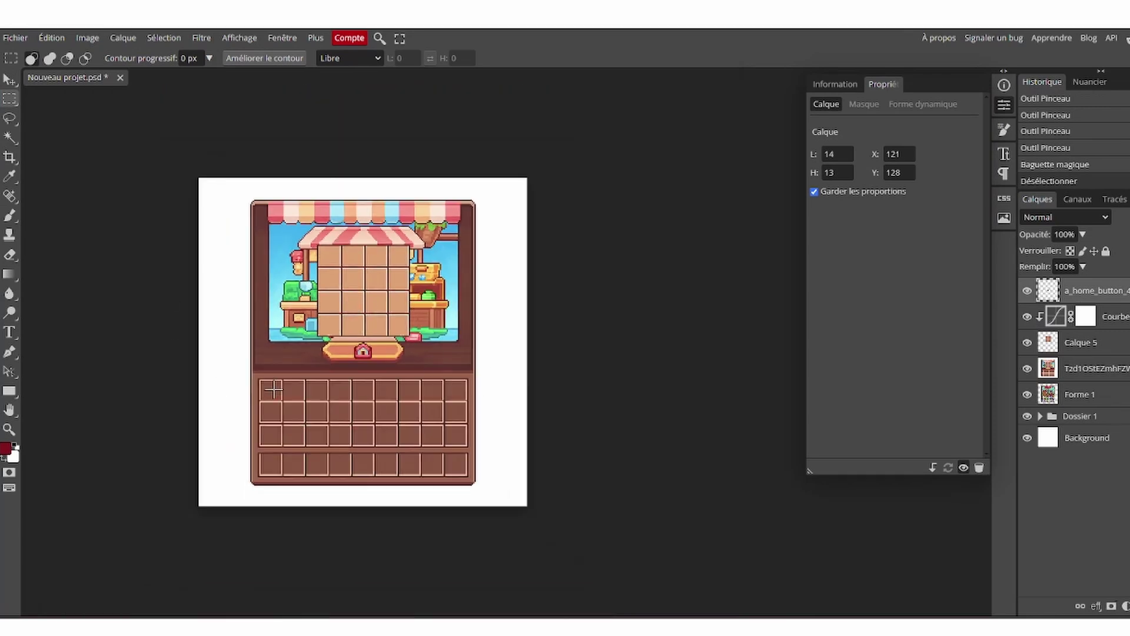
left_click(15, 38)
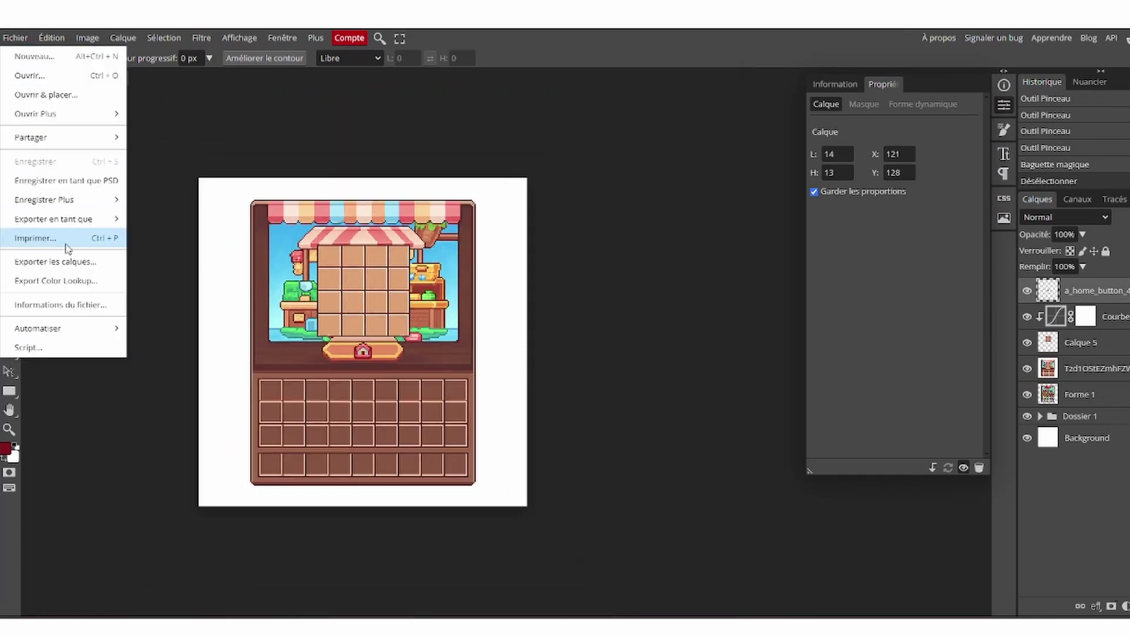